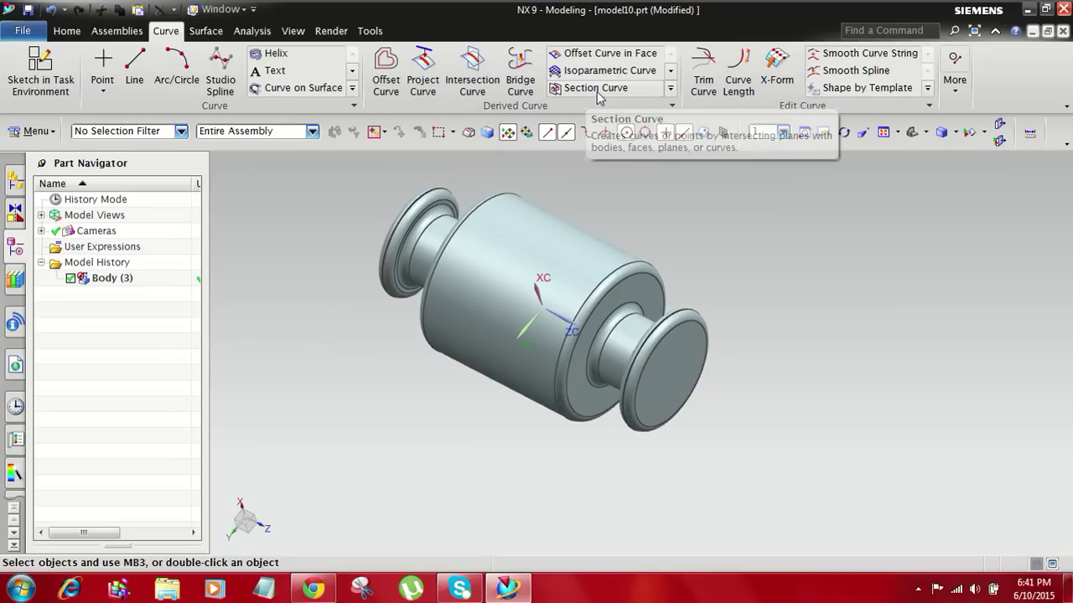
Step: Create a section curve through all faces of the roller body on the plane normal to ZC at the origin
{"action": "left_click", "coordinate": [597, 90]}
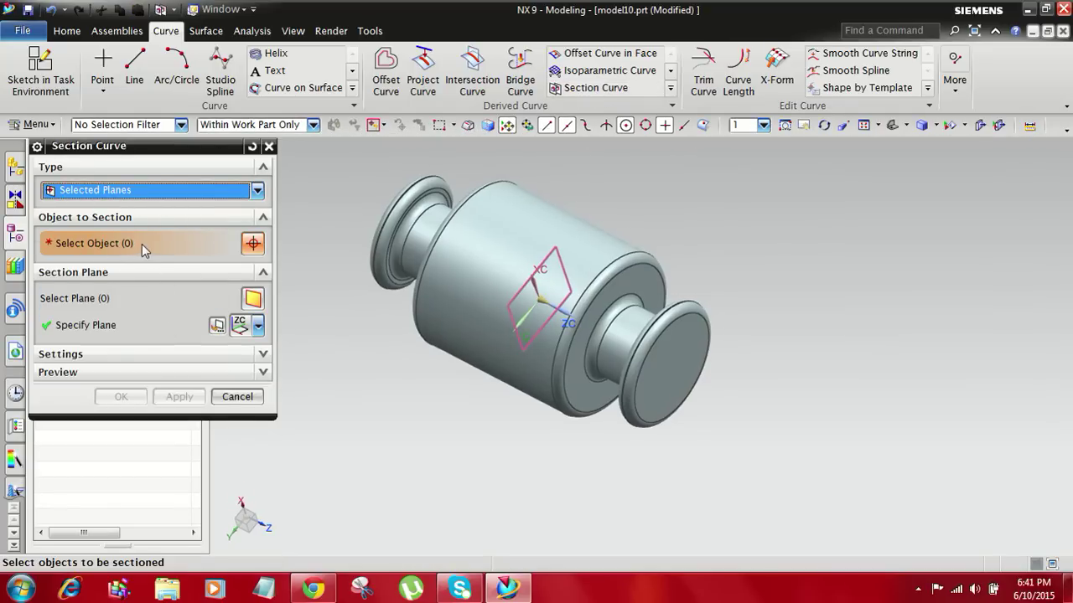
{"action": "scroll", "coordinate": [540, 427], "scroll_direction": "down", "scroll_amount": 2}
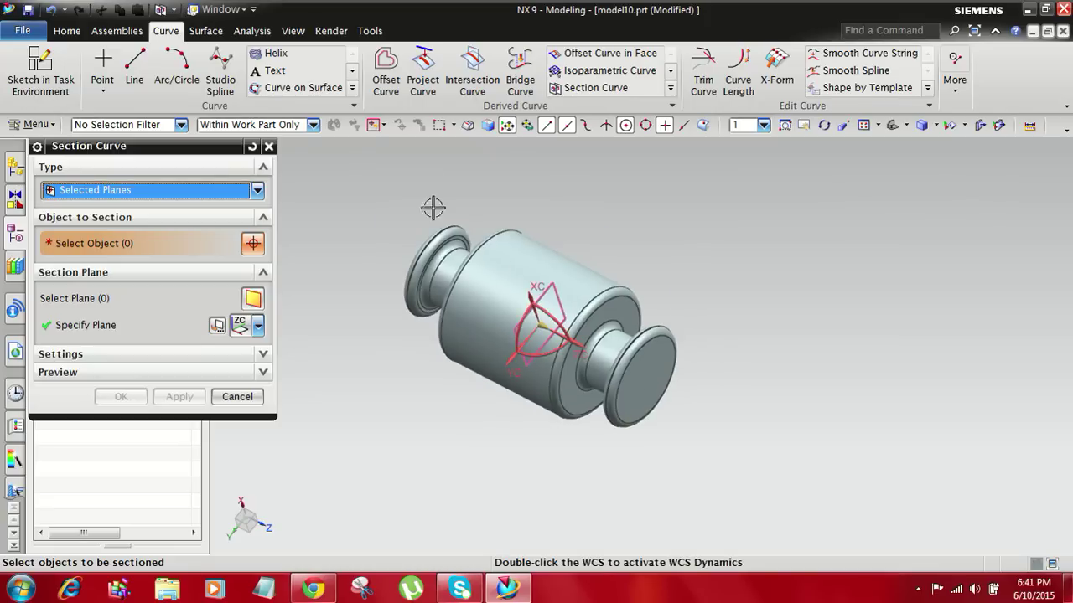
{"action": "left_click_drag", "start_coordinate": [347, 158], "coordinate": [671, 455]}
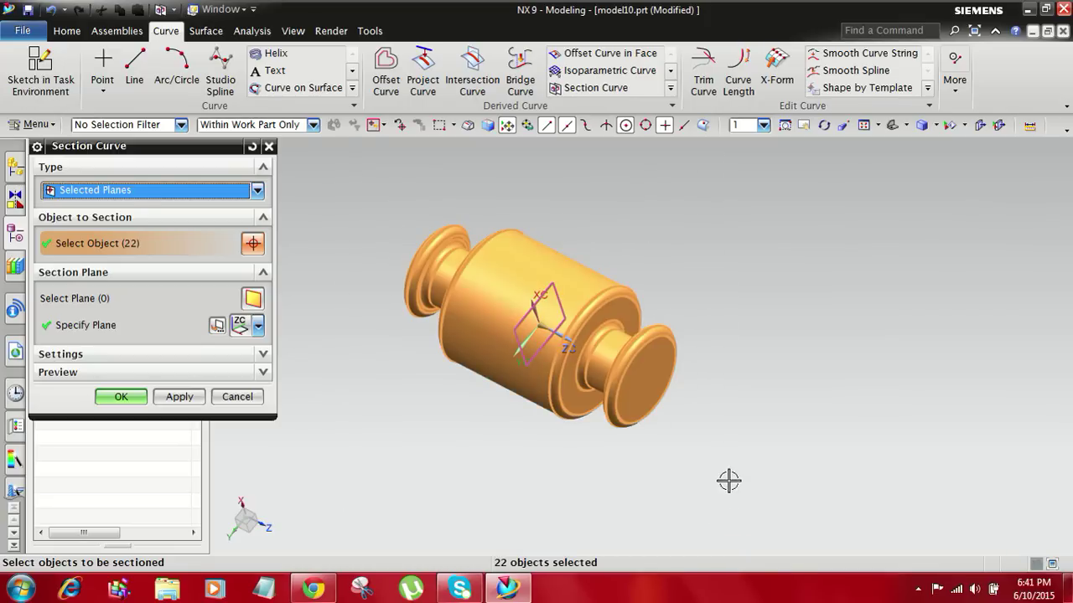
{"action": "left_click", "coordinate": [258, 327]}
{"action": "left_click", "coordinate": [259, 329]}
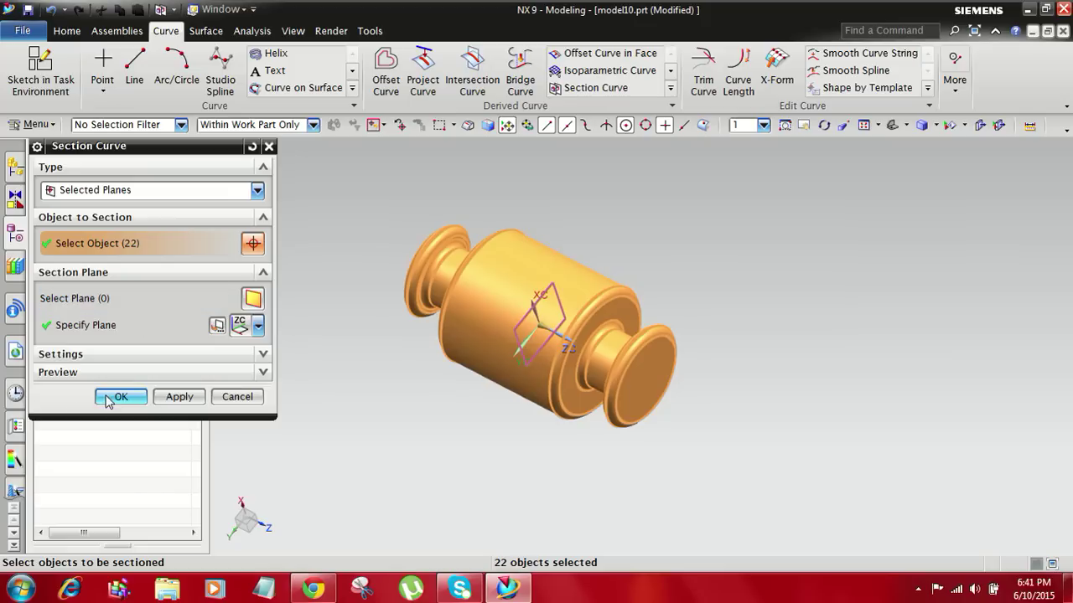
{"action": "left_click", "coordinate": [119, 397]}
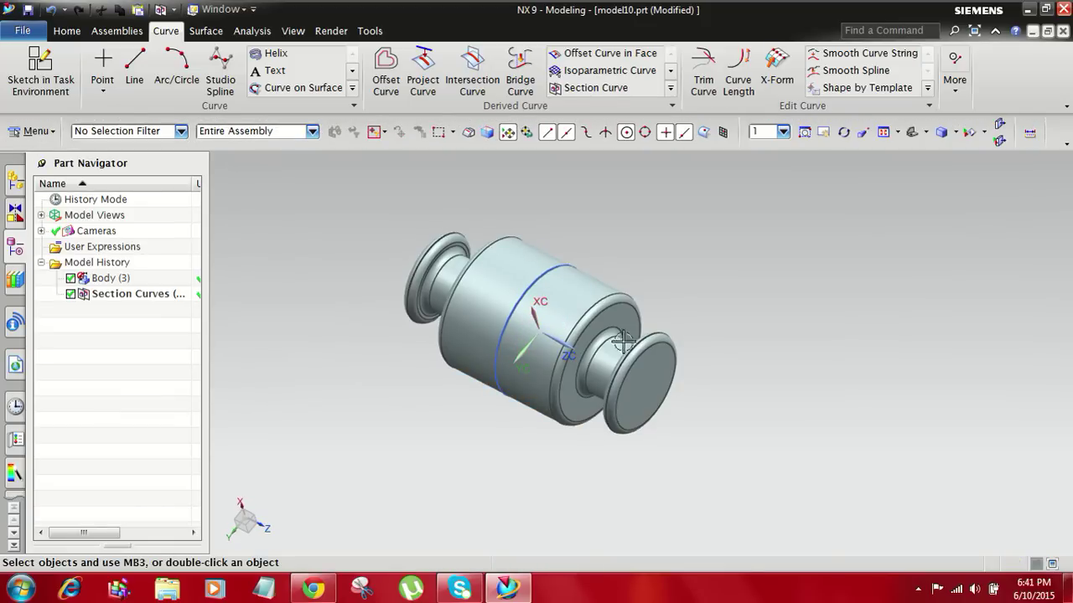
Step: Hide the roller body so that only the section curve is displayed
{"action": "scroll", "coordinate": [526, 347], "scroll_direction": "up", "scroll_amount": 1}
{"action": "left_click", "coordinate": [466, 217]}
{"action": "key", "text": "ctrl+b"}
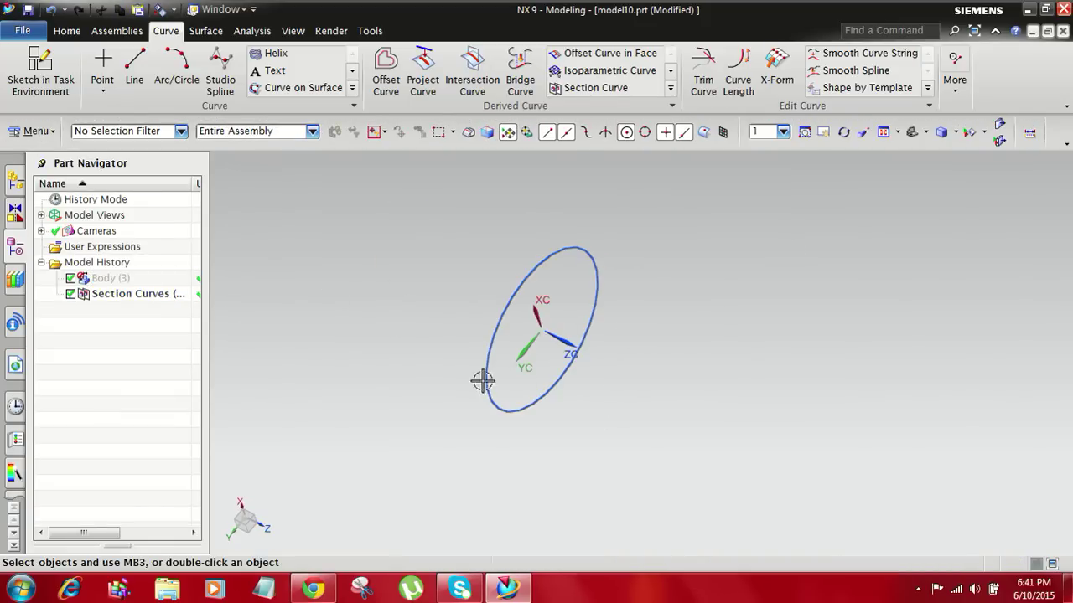
Step: Edit the section curve's object display and set its color to Red (ID 186)
{"action": "scroll", "coordinate": [594, 319], "scroll_direction": "up", "scroll_amount": 1}
{"action": "left_click", "coordinate": [527, 246]}
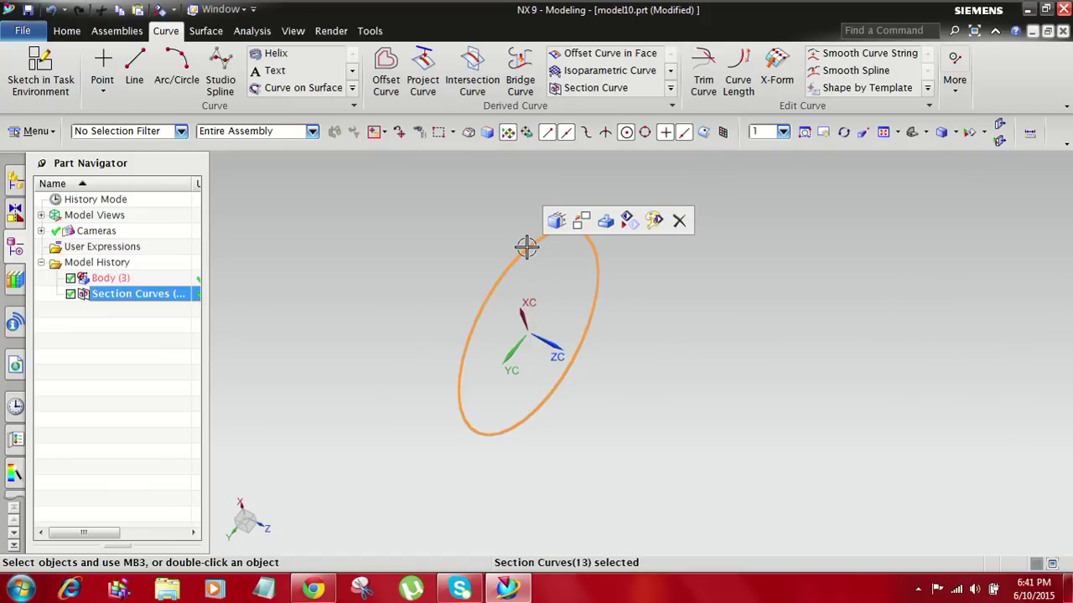
{"action": "right_click", "coordinate": [527, 247]}
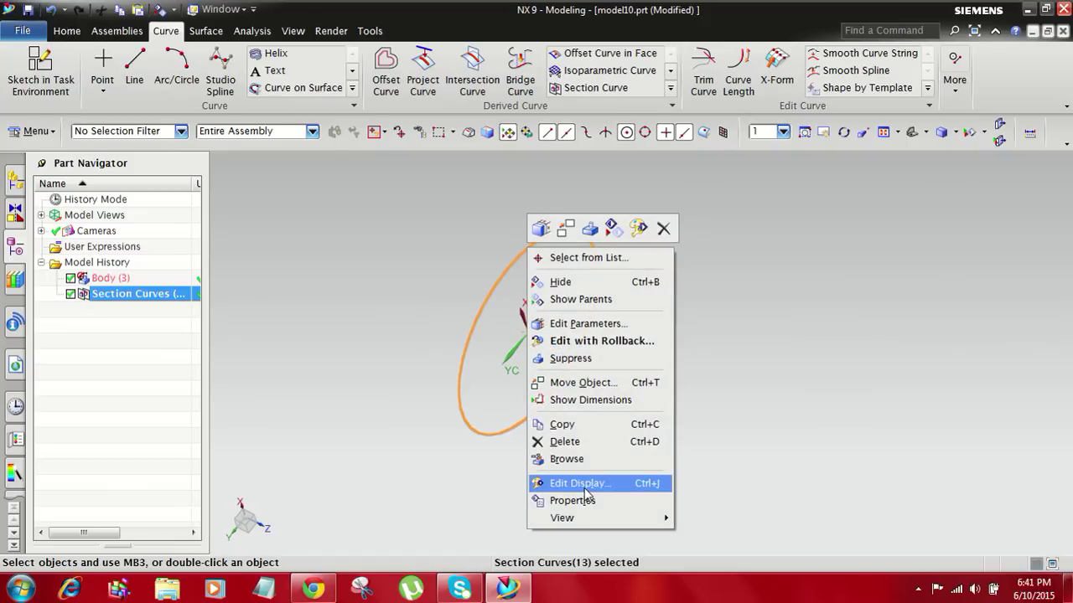
{"action": "left_click", "coordinate": [585, 484]}
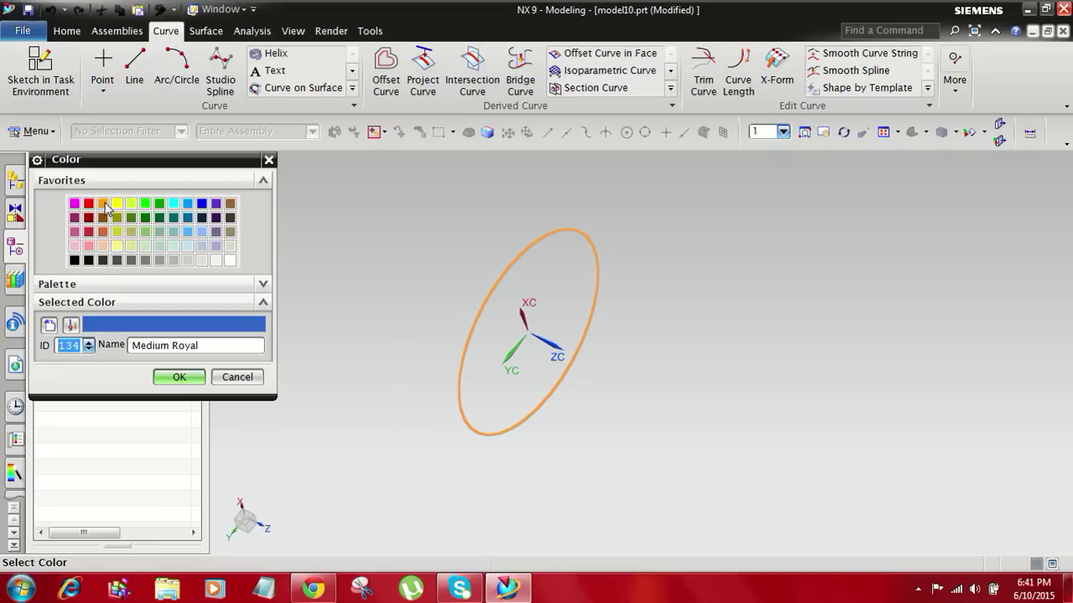
{"action": "left_click", "coordinate": [90, 205]}
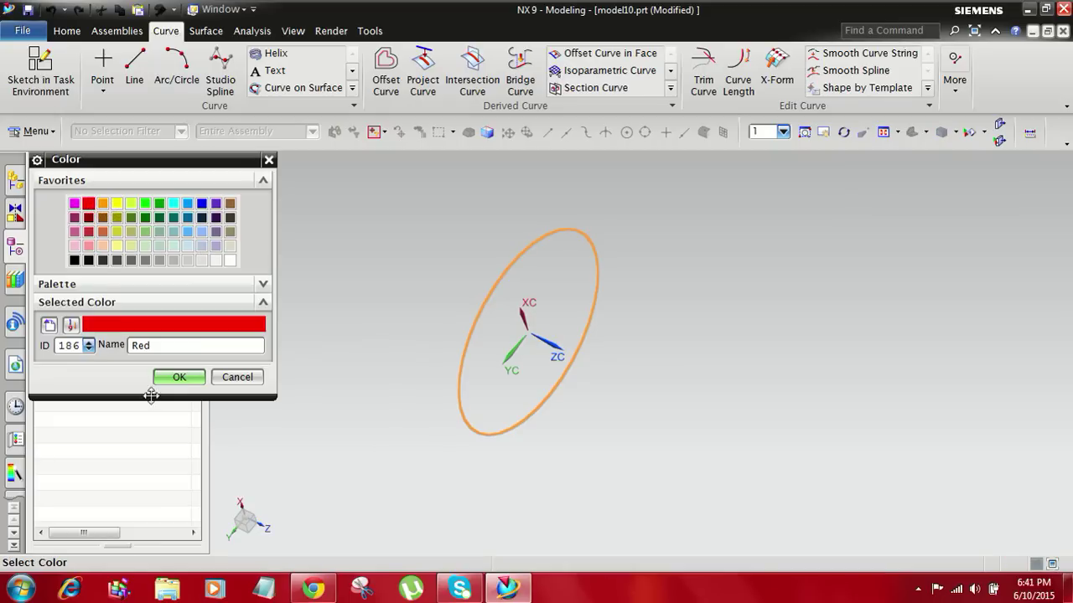
{"action": "left_click", "coordinate": [180, 378]}
Step: Give the section curve a dashed line font and a 0.25 mm width, and apply the display changes
{"action": "left_click", "coordinate": [248, 272]}
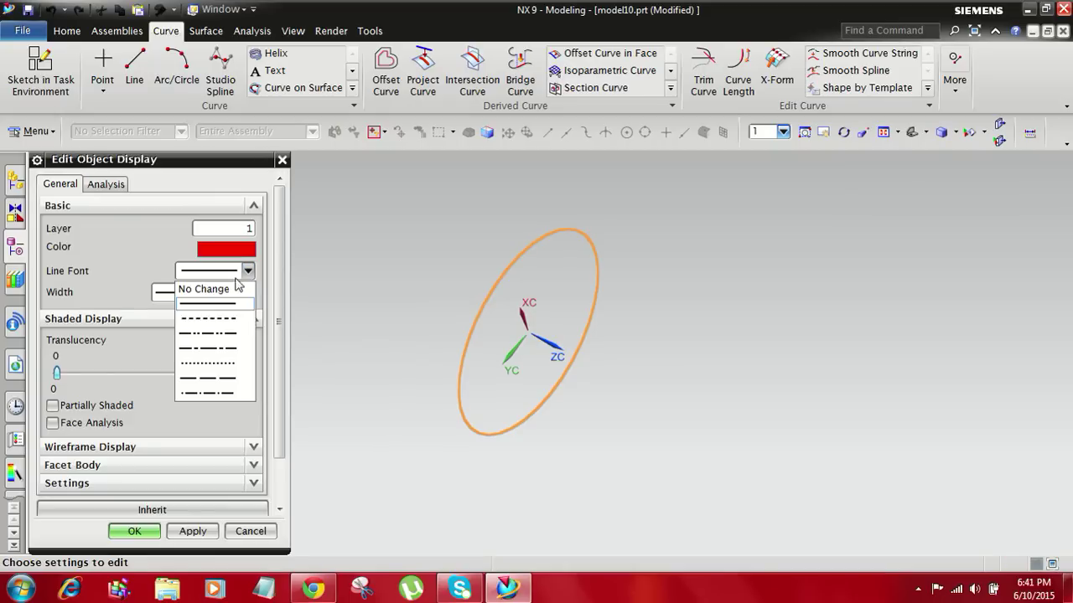
{"action": "left_click", "coordinate": [214, 321]}
{"action": "left_click", "coordinate": [247, 291]}
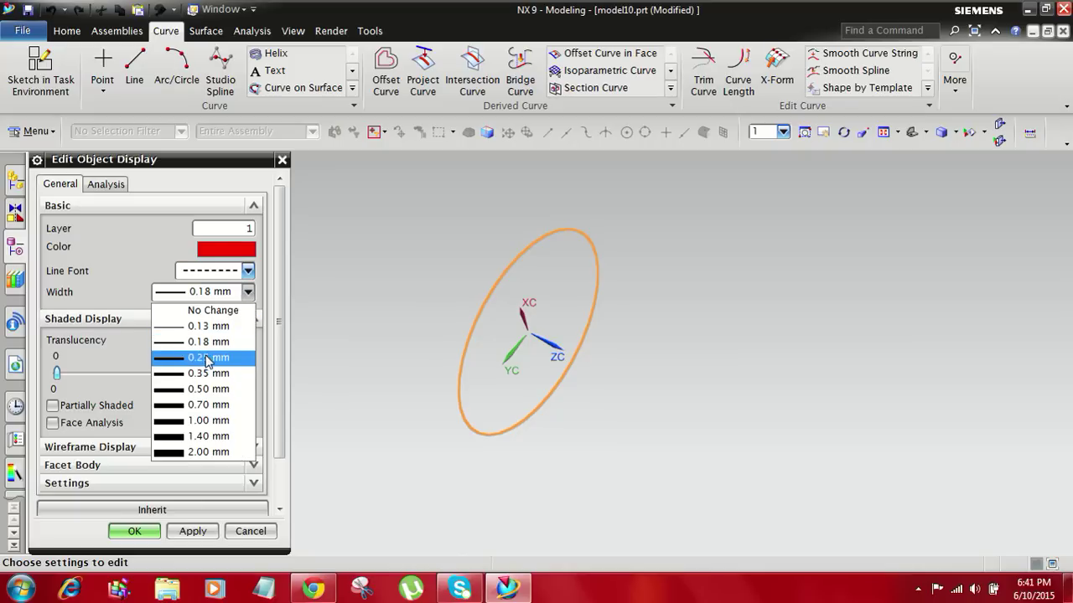
{"action": "left_click", "coordinate": [208, 357]}
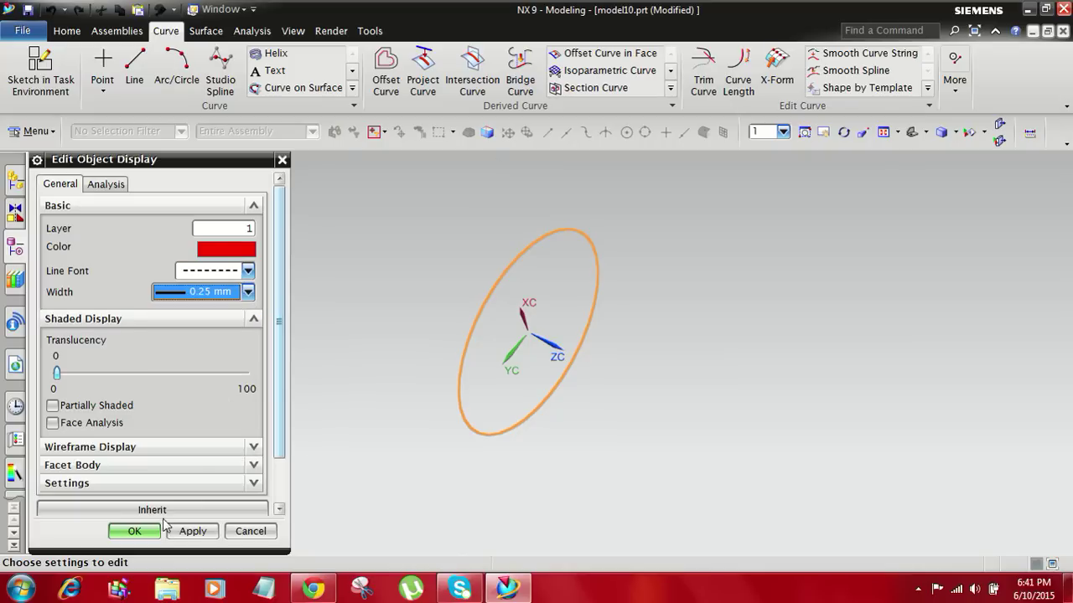
{"action": "left_click", "coordinate": [139, 531]}
Step: Draw a Basic Curves circle centred on the origin with its radius picked on the section curve, about 247 mm in diameter
{"action": "scroll", "coordinate": [585, 326], "scroll_direction": "up", "scroll_amount": 2}
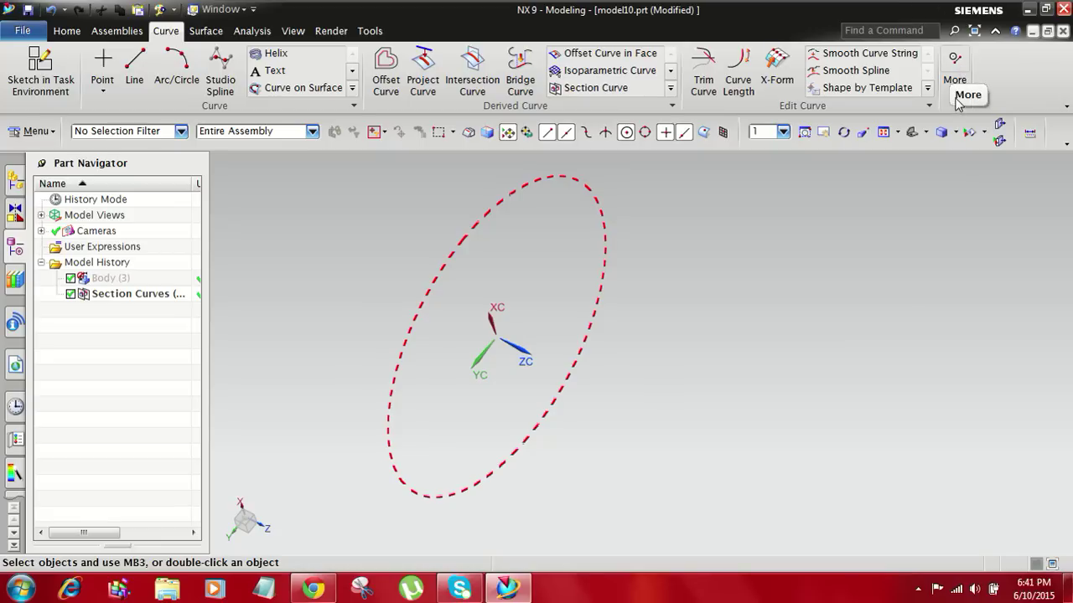
{"action": "left_click", "coordinate": [953, 72]}
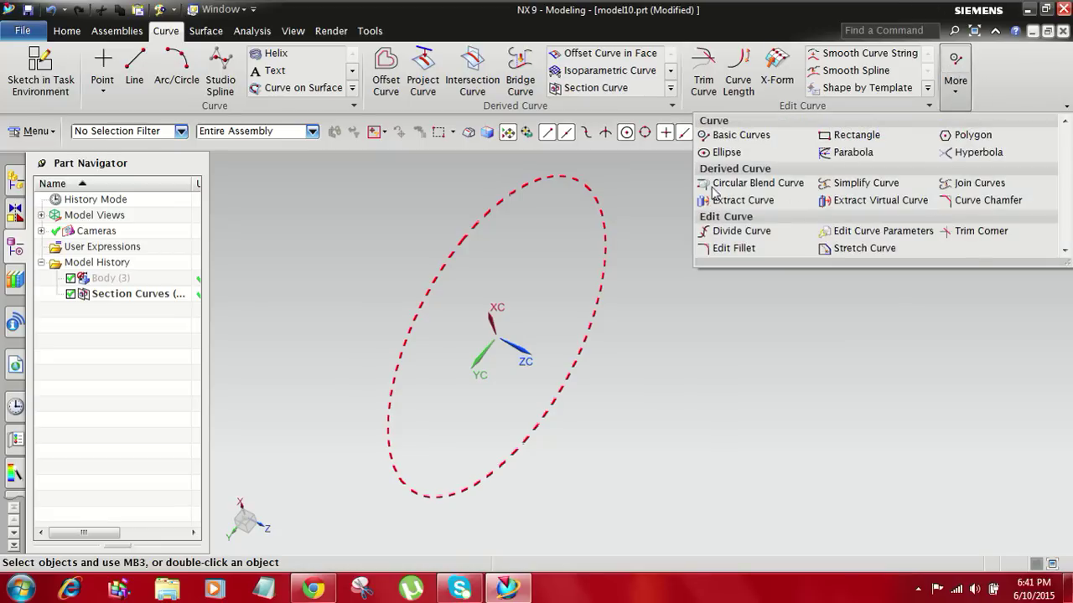
{"action": "left_click", "coordinate": [954, 71]}
{"action": "left_click", "coordinate": [730, 137]}
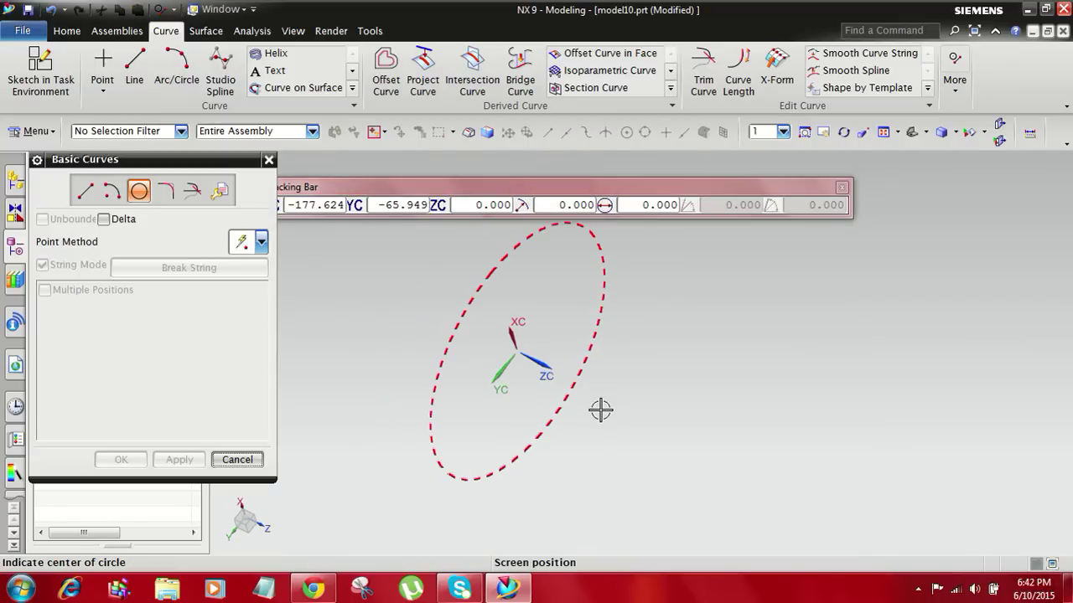
{"action": "left_click", "coordinate": [507, 350]}
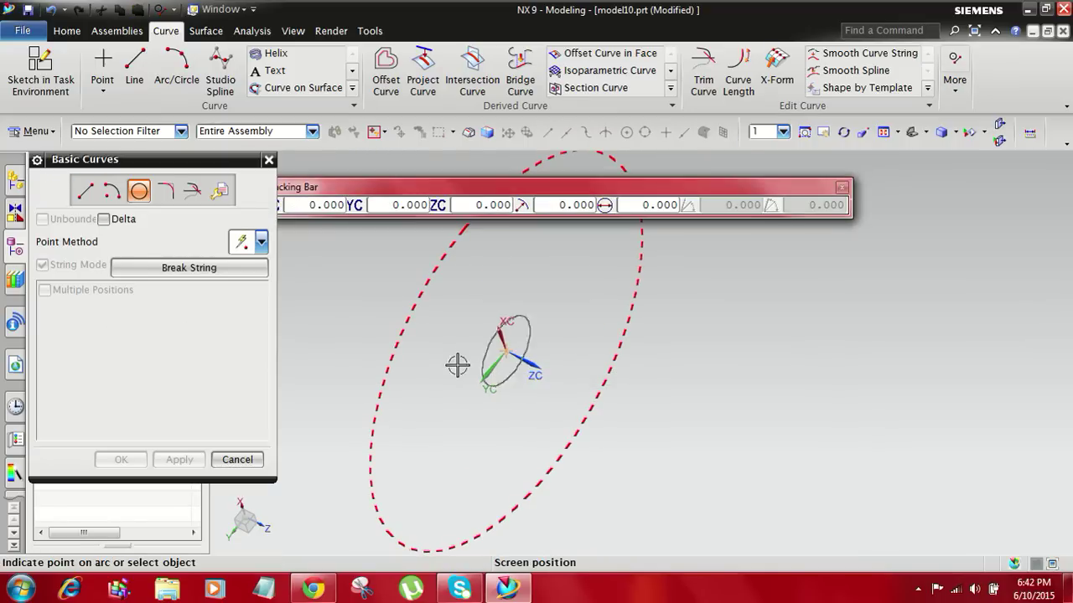
{"action": "left_click", "coordinate": [419, 307]}
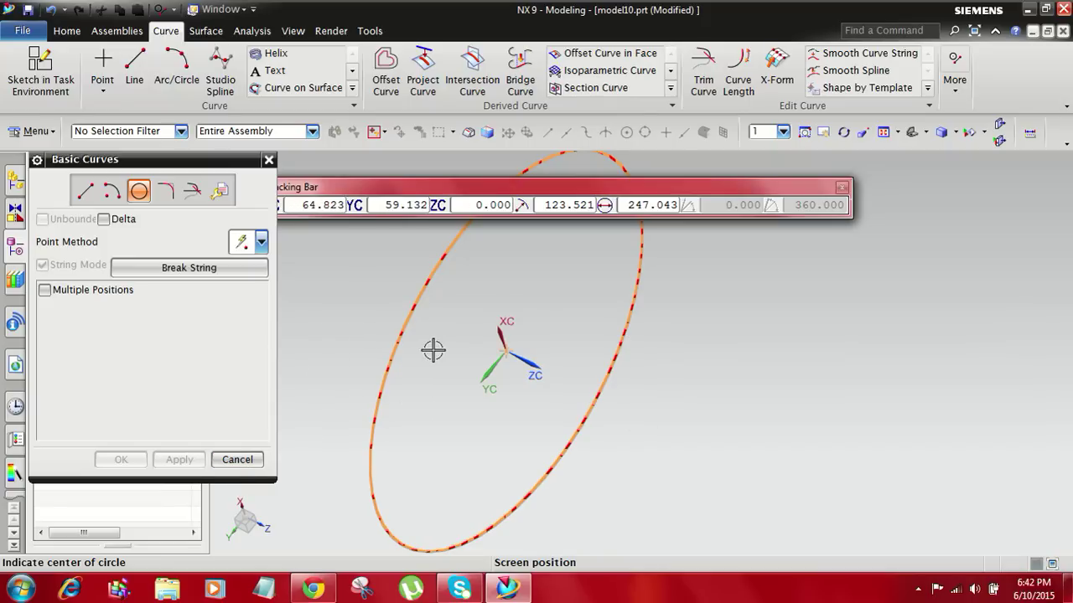
{"action": "left_click", "coordinate": [237, 459]}
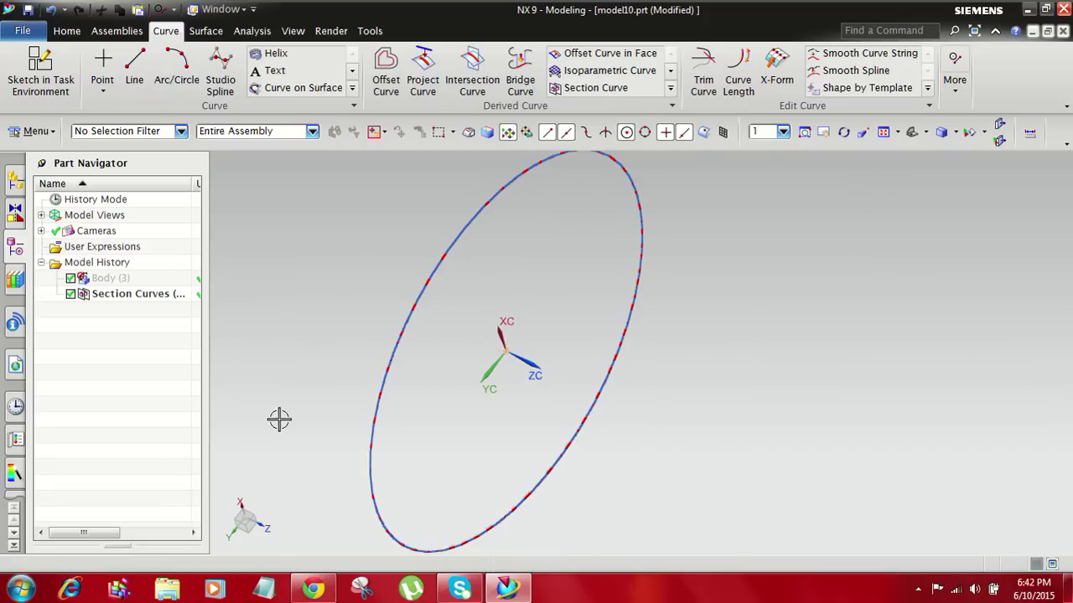
Step: Hide the dashed section curve, leaving the new circle displayed
{"action": "scroll", "coordinate": [438, 300], "scroll_direction": "up", "scroll_amount": 1}
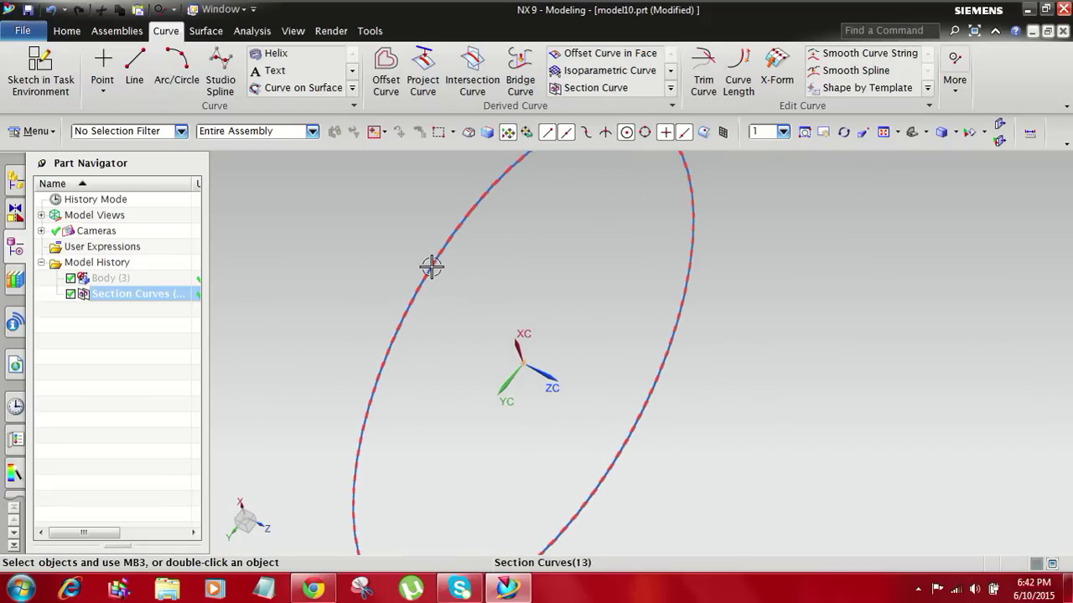
{"action": "right_click_drag", "start_coordinate": [431, 268], "coordinate": [427, 376]}
{"action": "scroll", "coordinate": [501, 311], "scroll_direction": "down", "scroll_amount": 3}
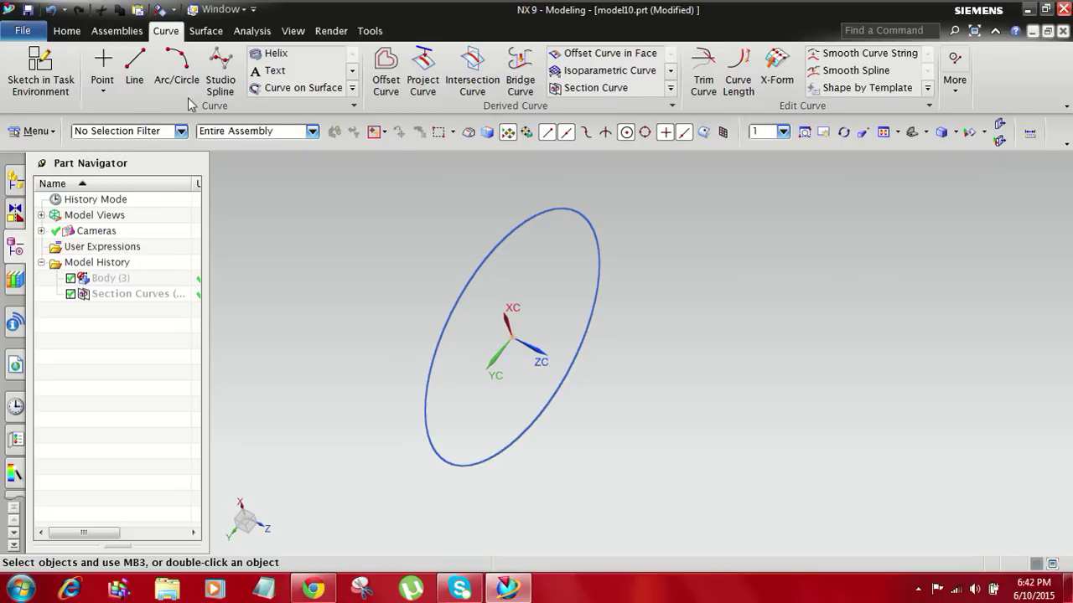
Step: Extrude the circle along ZC from a start distance of -160 mm to an end distance of 130 mm
{"action": "left_click", "coordinate": [67, 31]}
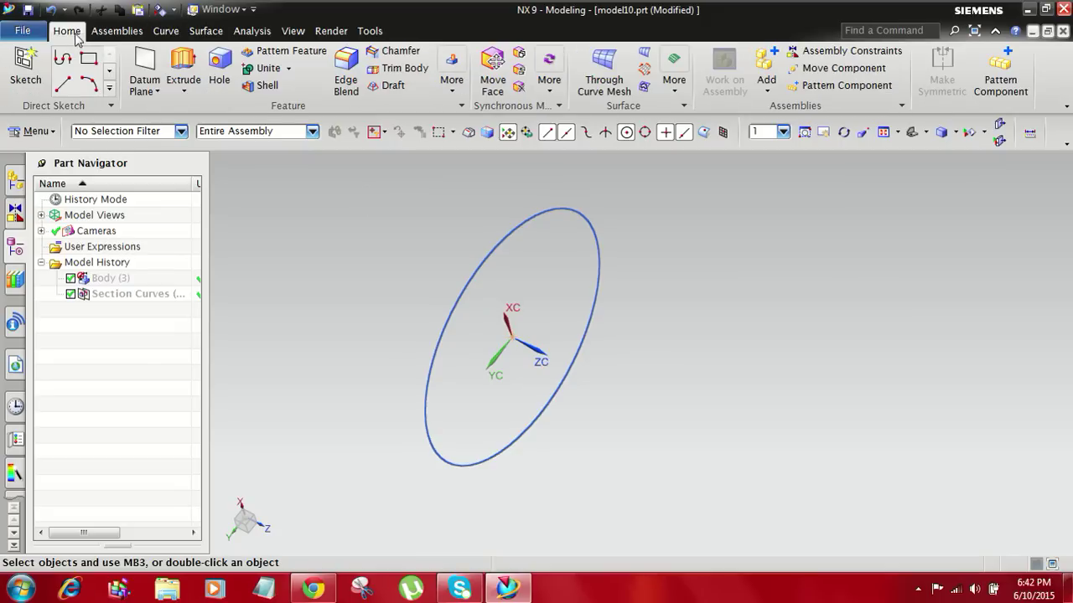
{"action": "left_click", "coordinate": [183, 67]}
{"action": "left_click", "coordinate": [478, 267]}
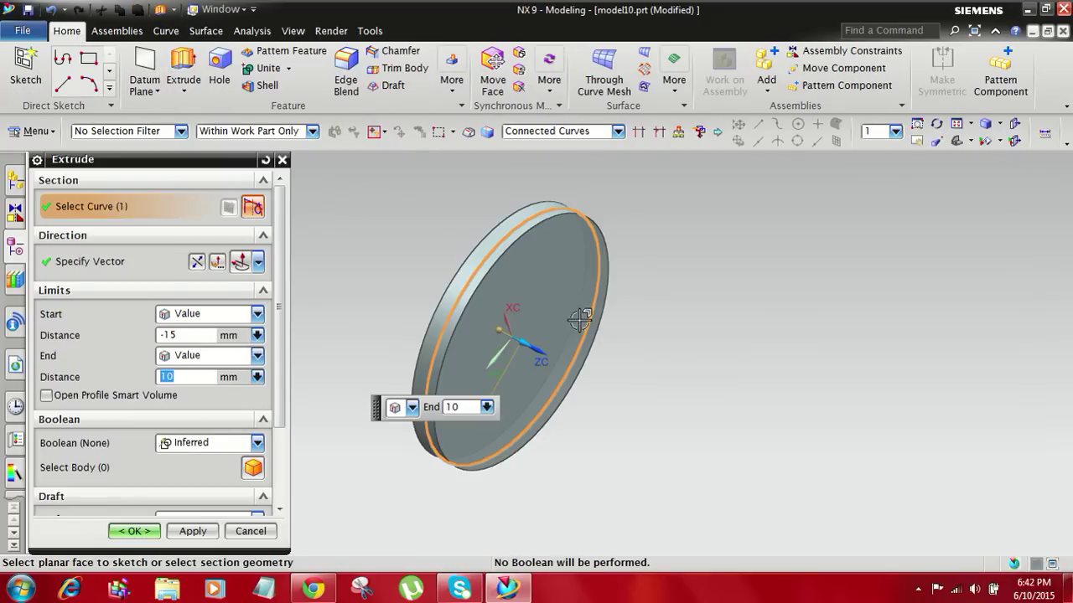
{"action": "scroll", "coordinate": [766, 338], "scroll_direction": "down", "scroll_amount": 2}
{"action": "left_click_drag", "start_coordinate": [660, 366], "coordinate": [683, 369]}
{"action": "left_click_drag", "start_coordinate": [594, 334], "coordinate": [457, 232]}
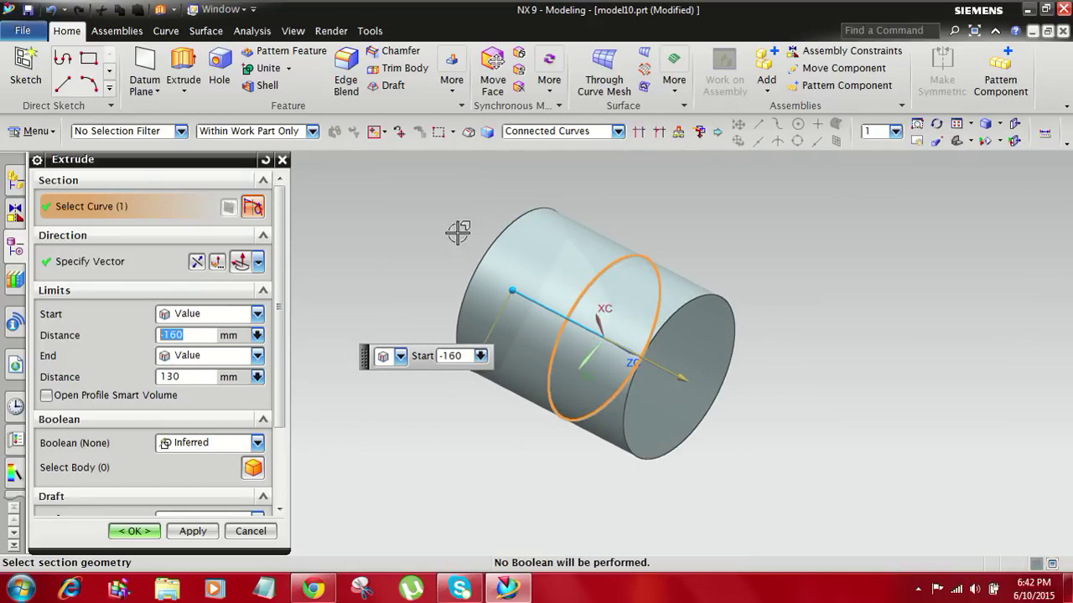
{"action": "left_click", "coordinate": [130, 531]}
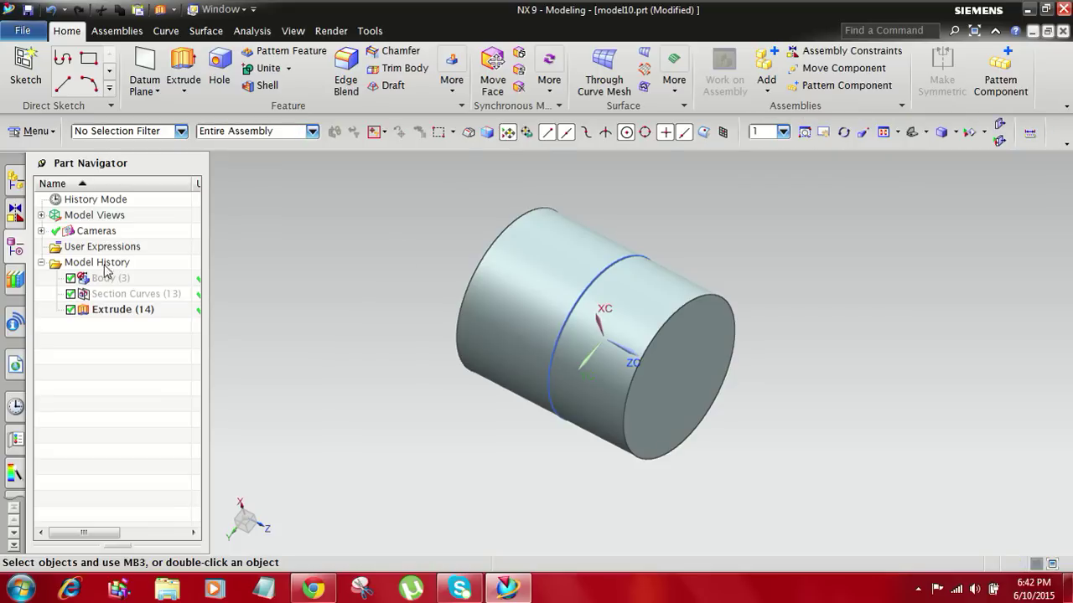
Step: Show the hidden Body (3) together with the extruded cylinder
{"action": "left_click", "coordinate": [109, 280]}
{"action": "right_click", "coordinate": [117, 280]}
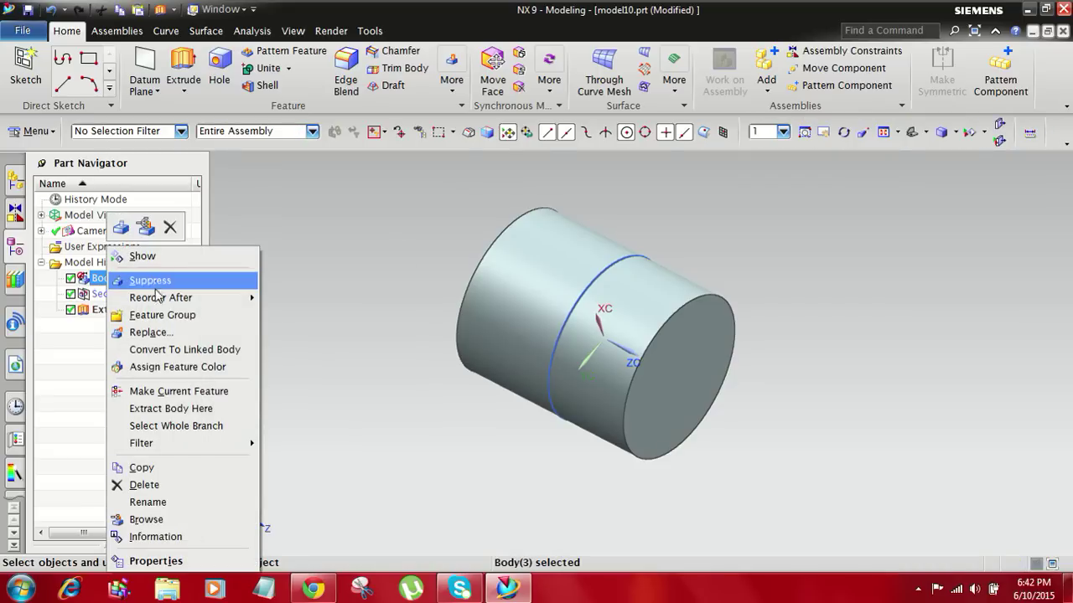
{"action": "left_click", "coordinate": [156, 257]}
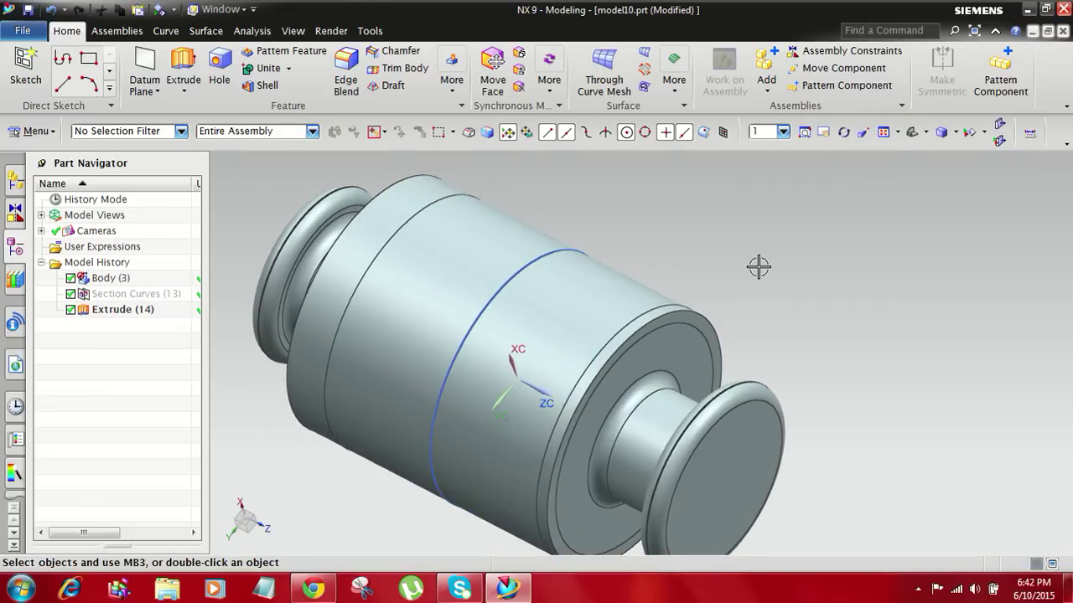
Step: Edit the cylinder's extrusion and set its start limit to -125 mm to match the roller body's end
{"action": "scroll", "coordinate": [759, 267], "scroll_direction": "down", "scroll_amount": 3}
{"action": "middle_click_drag", "start_coordinate": [688, 239], "coordinate": [617, 245]}
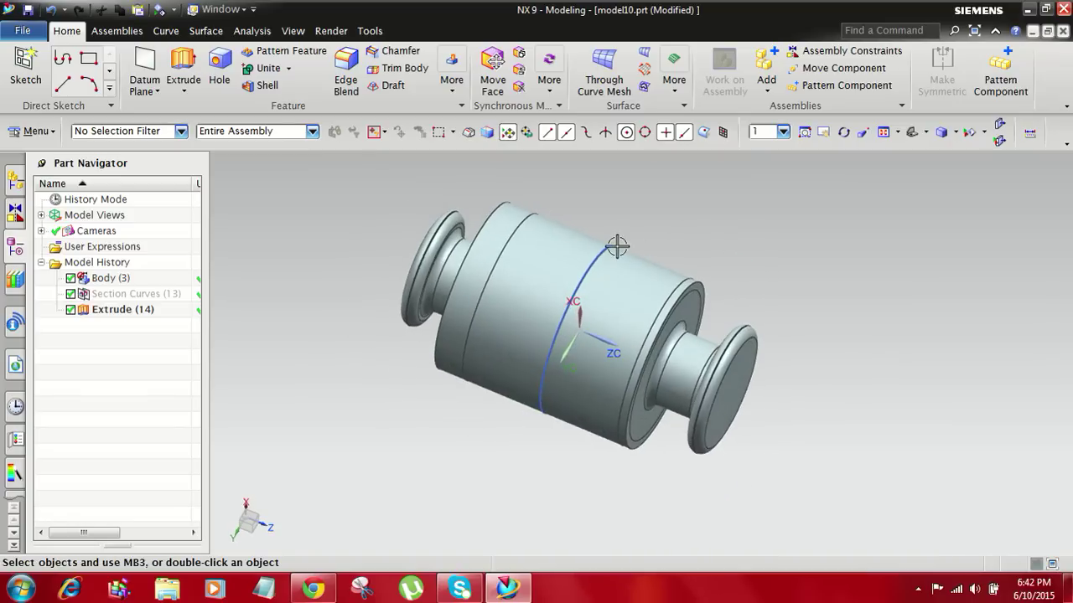
{"action": "scroll", "coordinate": [617, 245], "scroll_direction": "up", "scroll_amount": 1}
{"action": "double_click", "coordinate": [138, 311]}
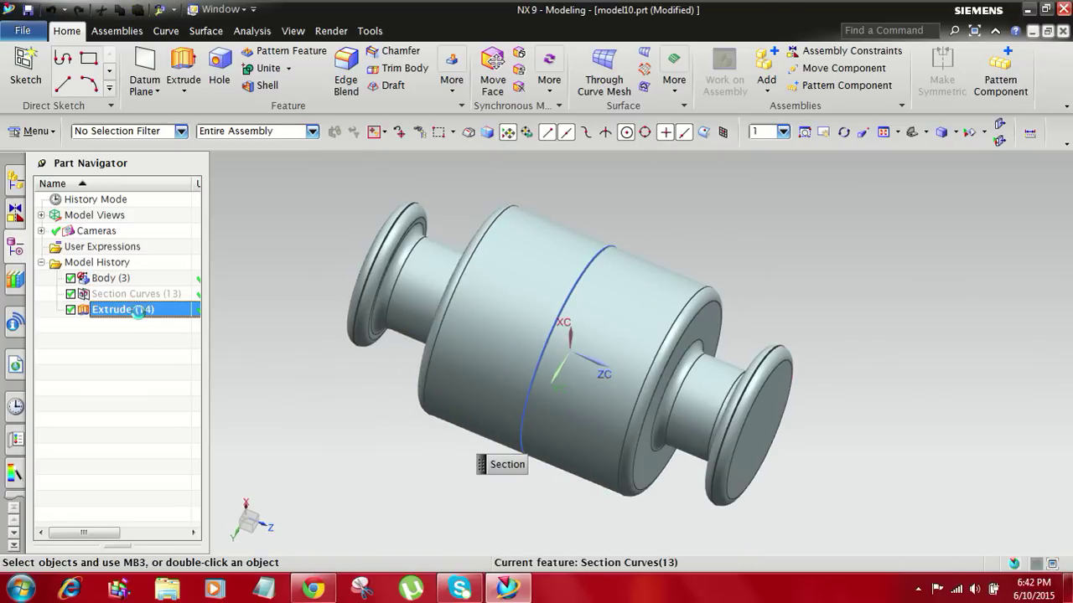
{"action": "left_click_drag", "start_coordinate": [436, 297], "coordinate": [466, 311]}
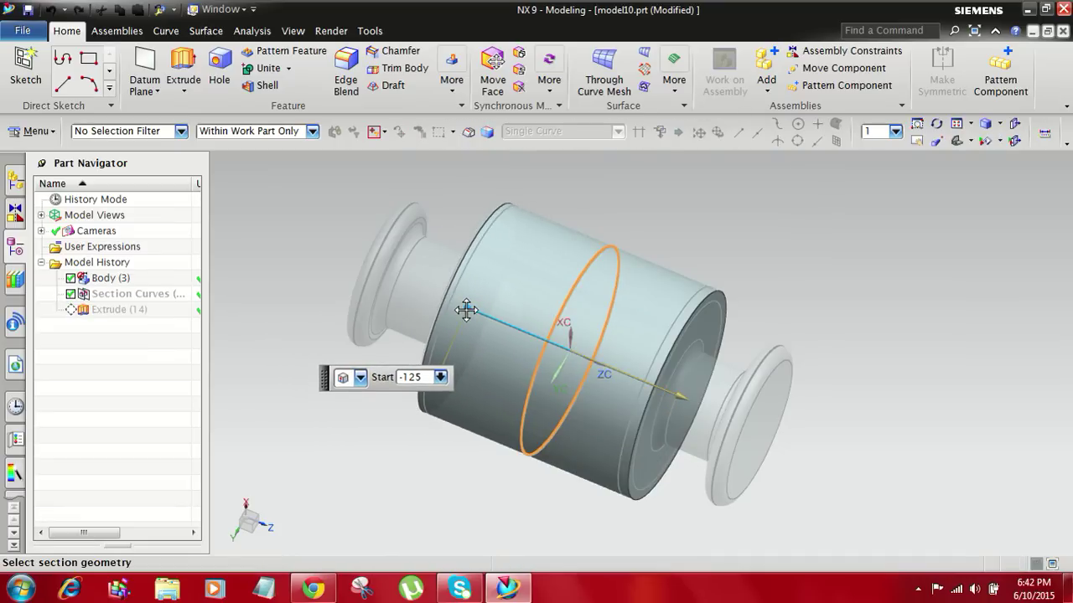
{"action": "middle_click_drag", "start_coordinate": [348, 449], "coordinate": [380, 453]}
{"action": "scroll", "coordinate": [572, 262], "scroll_direction": "up", "scroll_amount": 3}
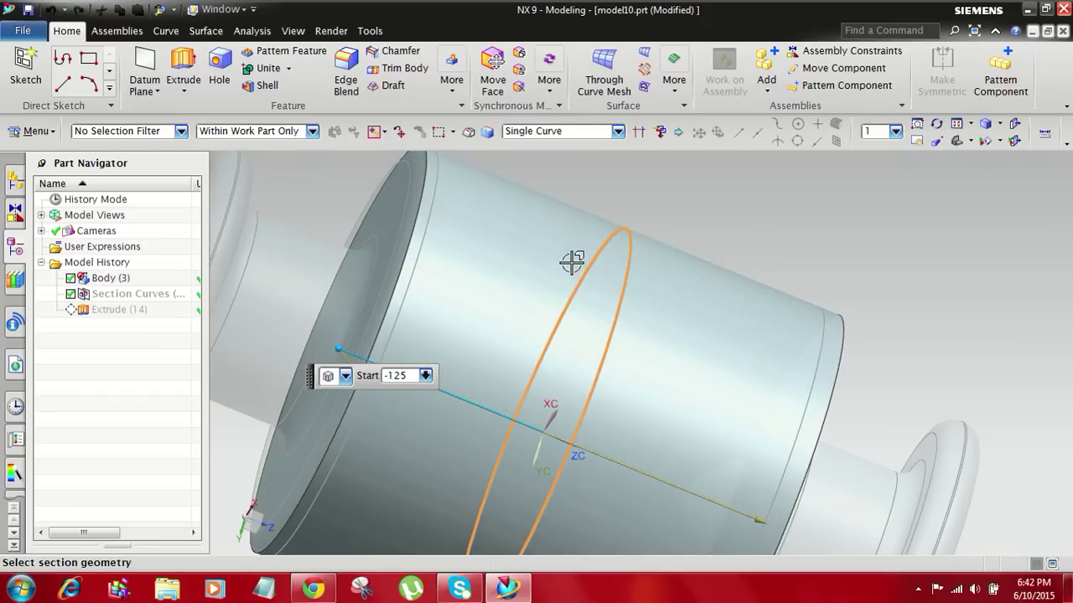
{"action": "scroll", "coordinate": [573, 262], "scroll_direction": "down", "scroll_amount": 2}
{"action": "scroll", "coordinate": [623, 270], "scroll_direction": "down", "scroll_amount": 2}
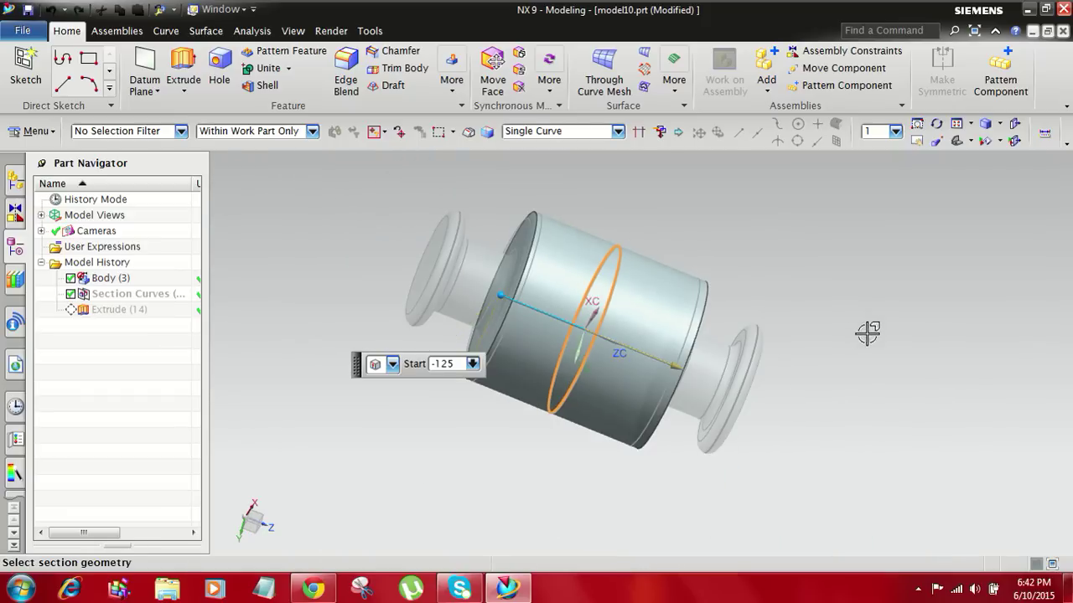
Step: Set the cylinder extrusion's end limit to 120 mm
{"action": "middle_click_drag", "start_coordinate": [867, 333], "coordinate": [836, 340]}
{"action": "scroll", "coordinate": [695, 376], "scroll_direction": "up", "scroll_amount": 3}
{"action": "mouse_move", "coordinate": [641, 360]}
{"action": "left_mouse_down"}
{"action": "mouse_move", "coordinate": [617, 343]}
{"action": "mouse_move", "coordinate": [637, 348]}
{"action": "left_mouse_up"}
{"action": "scroll", "coordinate": [603, 338], "scroll_direction": "up", "scroll_amount": 3}
{"action": "scroll", "coordinate": [613, 304], "scroll_direction": "down", "scroll_amount": 2}
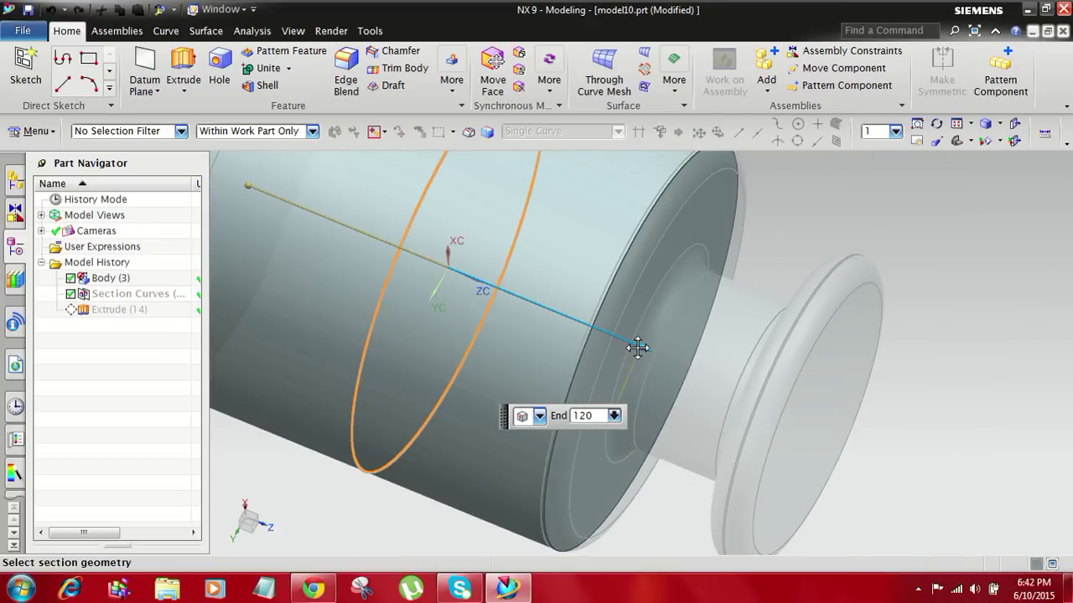
Step: Set the cylinder extrusion's end limit to 130 mm to match the roller body's other end
{"action": "scroll", "coordinate": [670, 352], "scroll_direction": "down", "scroll_amount": 3}
{"action": "middle_click_drag", "start_coordinate": [855, 461], "coordinate": [858, 402]}
{"action": "scroll", "coordinate": [661, 319], "scroll_direction": "up", "scroll_amount": 4}
{"action": "left_click_drag", "start_coordinate": [633, 339], "coordinate": [637, 376]}
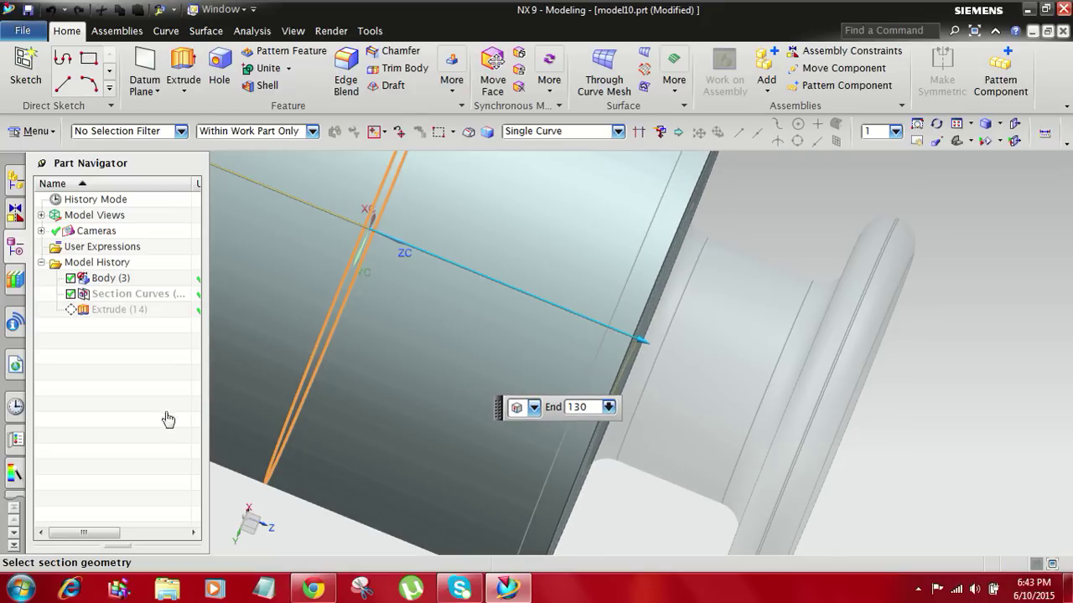
{"action": "scroll", "coordinate": [508, 342], "scroll_direction": "down", "scroll_amount": 3}
{"action": "scroll", "coordinate": [328, 258], "scroll_direction": "up", "scroll_amount": 3}
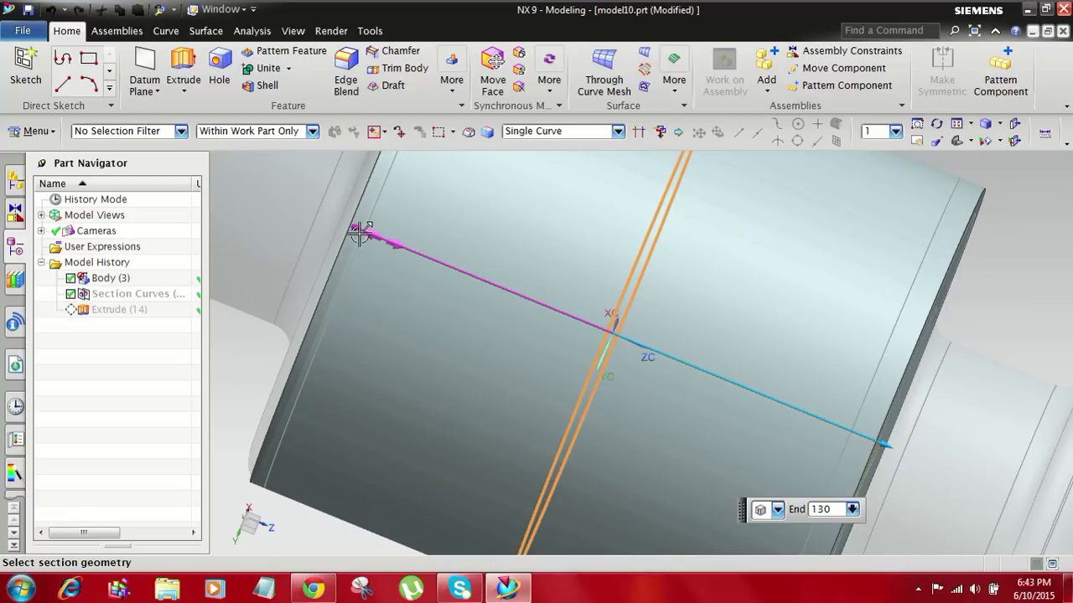
Step: Set the cylinder extrusion's start limit to -130 mm and accept the edited feature
{"action": "left_click", "coordinate": [352, 228]}
{"action": "left_click_drag", "start_coordinate": [352, 227], "coordinate": [356, 249]}
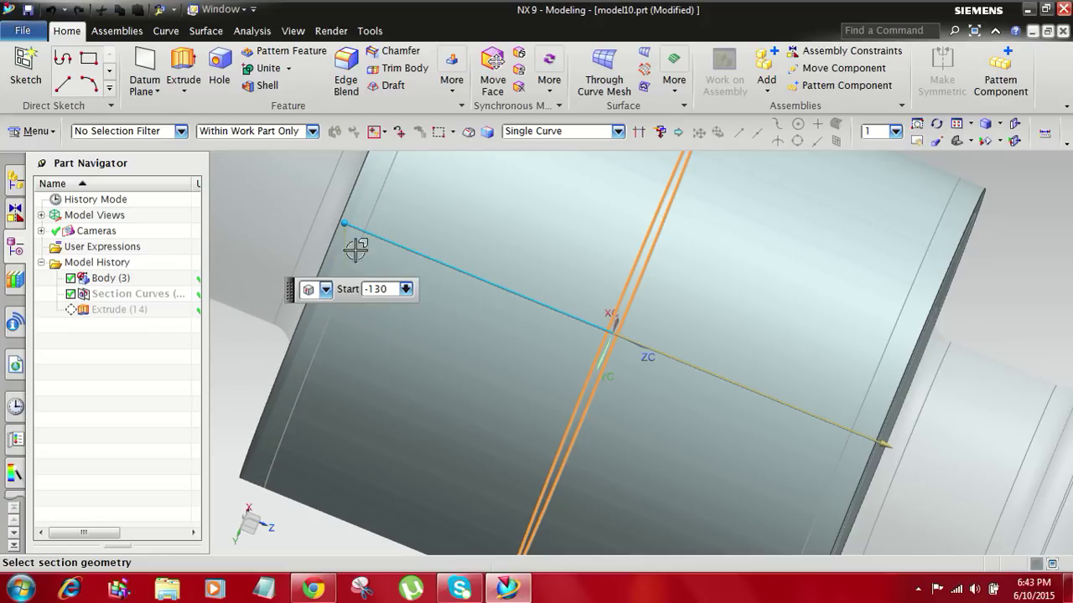
{"action": "scroll", "coordinate": [574, 307], "scroll_direction": "down", "scroll_amount": 3}
{"action": "middle_click", "coordinate": [947, 327]}
{"action": "middle_click_drag", "start_coordinate": [947, 327], "coordinate": [881, 305]}
Step: Hide the original roller body and the blue circle around the cylinder's middle, leaving only the extruded cylinder shown
{"action": "left_click", "coordinate": [830, 346]}
{"action": "left_click", "coordinate": [830, 346]}
{"action": "middle_click_drag", "start_coordinate": [958, 412], "coordinate": [877, 359]}
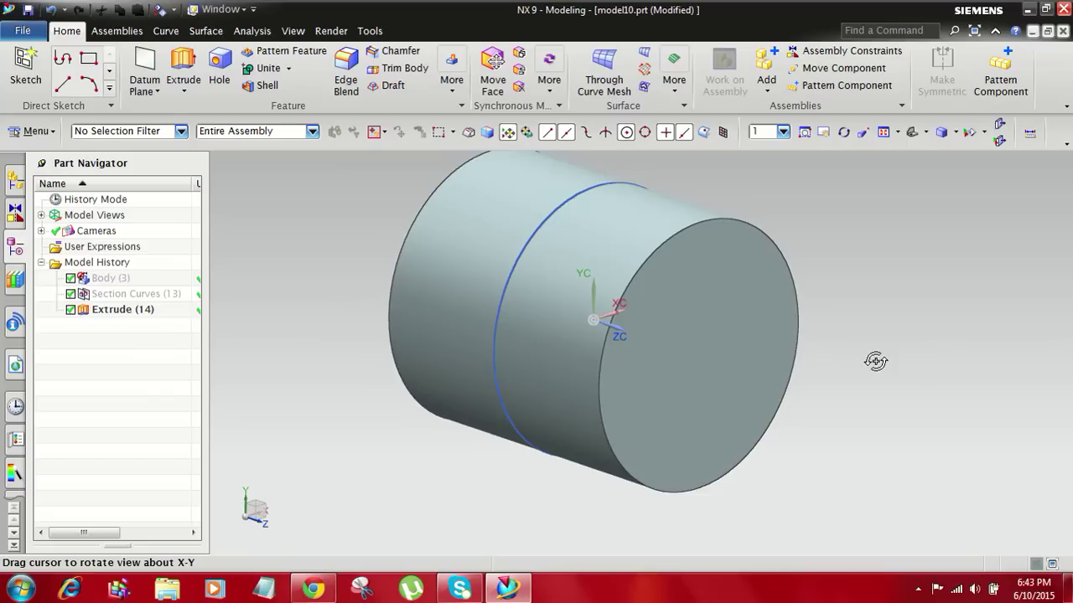
{"action": "left_click", "coordinate": [521, 244]}
{"action": "key", "text": "Escape"}
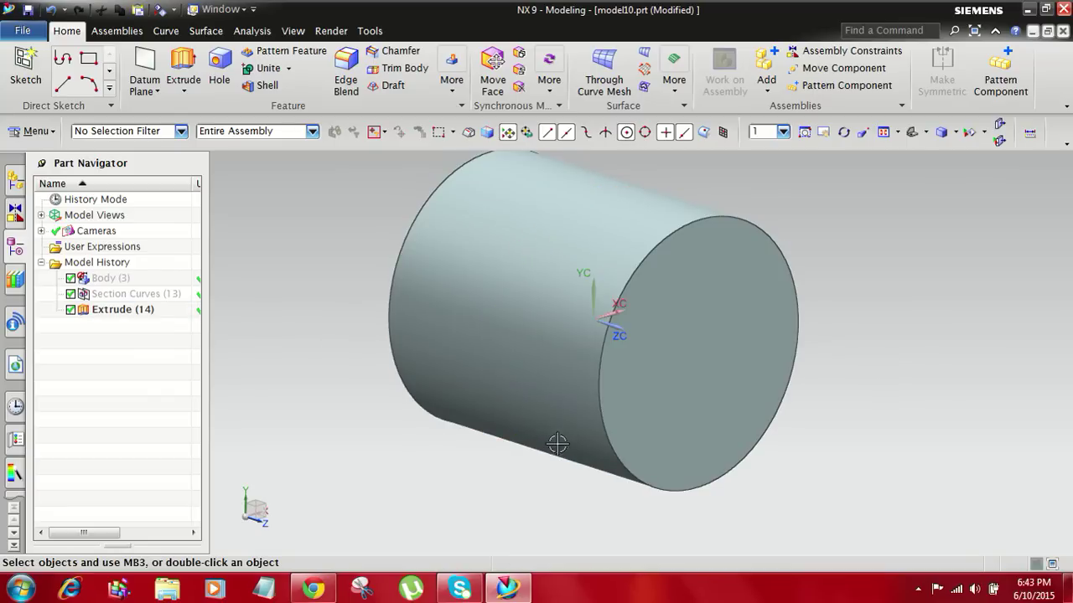
Step: Hide the extruded cylinder and show the original Body (3) again
{"action": "scroll", "coordinate": [555, 438], "scroll_direction": "down", "scroll_amount": 3}
{"action": "middle_click_drag", "start_coordinate": [790, 297], "coordinate": [785, 328]}
{"action": "left_click", "coordinate": [548, 338]}
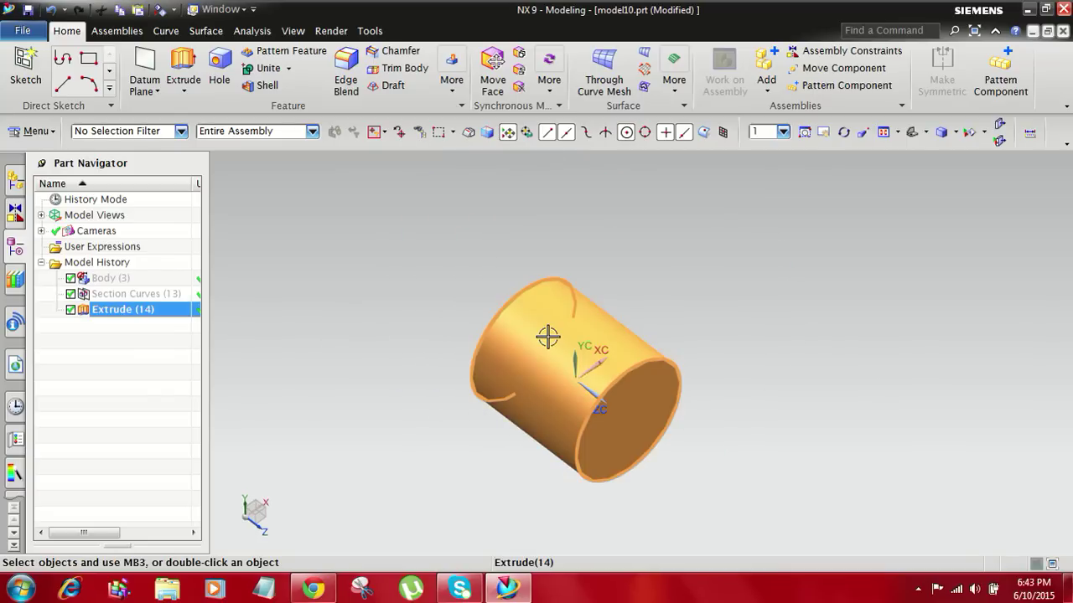
{"action": "left_click", "coordinate": [545, 362]}
{"action": "left_click", "coordinate": [109, 278]}
{"action": "right_click", "coordinate": [109, 281]}
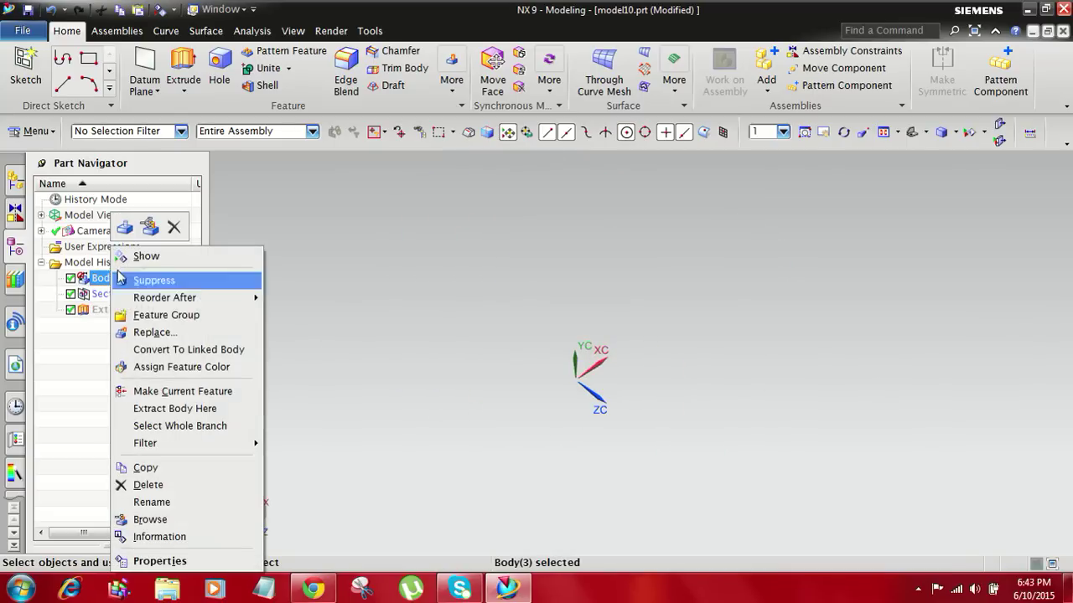
{"action": "left_click", "coordinate": [135, 255]}
Step: Activate the dynamic WCS and move its origin along ZC onto the neck between the roller body and the end flange
{"action": "mouse_move", "coordinate": [675, 328]}
{"action": "middle_mouse_down"}
{"action": "mouse_move", "coordinate": [690, 302]}
{"action": "mouse_move", "coordinate": [688, 332]}
{"action": "middle_mouse_up"}
{"action": "scroll", "coordinate": [635, 311], "scroll_direction": "up", "scroll_amount": 2}
{"action": "scroll", "coordinate": [543, 344], "scroll_direction": "up", "scroll_amount": 2}
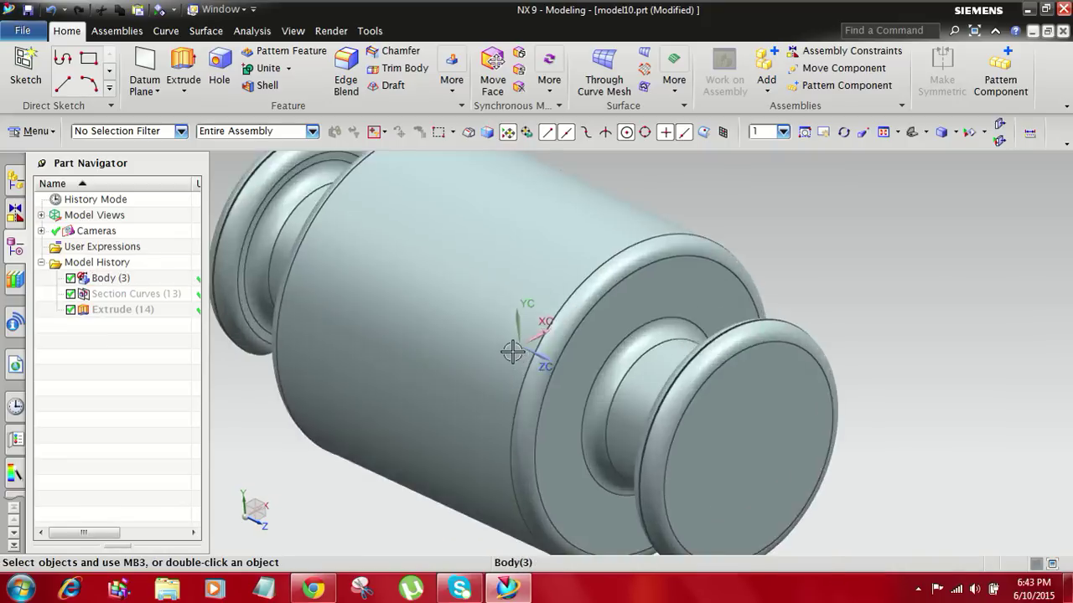
{"action": "double_click", "coordinate": [517, 312]}
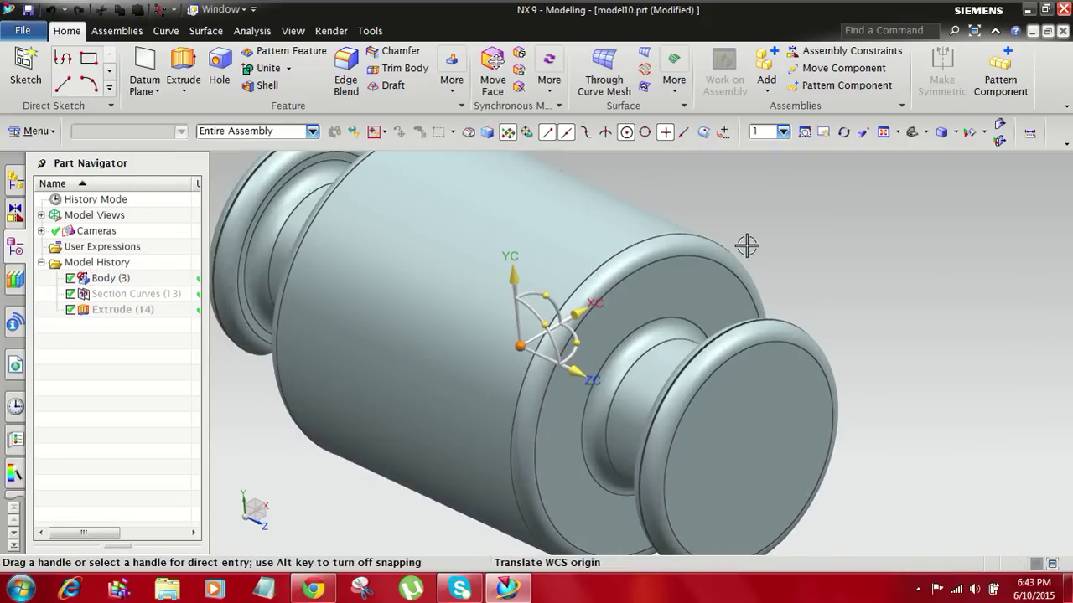
{"action": "scroll", "coordinate": [747, 242], "scroll_direction": "down", "scroll_amount": 2}
{"action": "middle_click_drag", "start_coordinate": [810, 285], "coordinate": [835, 294]}
{"action": "scroll", "coordinate": [752, 353], "scroll_direction": "up", "scroll_amount": 3}
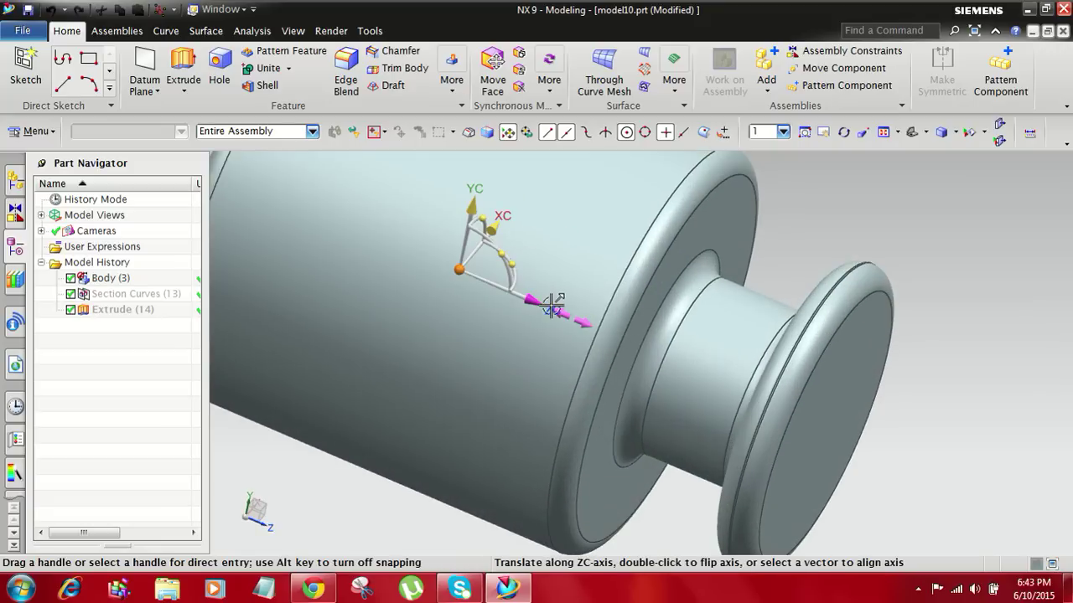
{"action": "left_click_drag", "start_coordinate": [541, 300], "coordinate": [770, 405]}
Step: Reorient the WCS so that XC points along the roller's axis toward the end flange
{"action": "mouse_move", "coordinate": [928, 236]}
{"action": "middle_mouse_down"}
{"action": "mouse_move", "coordinate": [905, 209]}
{"action": "mouse_move", "coordinate": [902, 264]}
{"action": "mouse_move", "coordinate": [911, 244]}
{"action": "mouse_move", "coordinate": [931, 239]}
{"action": "mouse_move", "coordinate": [922, 243]}
{"action": "middle_mouse_up"}
{"action": "double_click", "coordinate": [801, 362]}
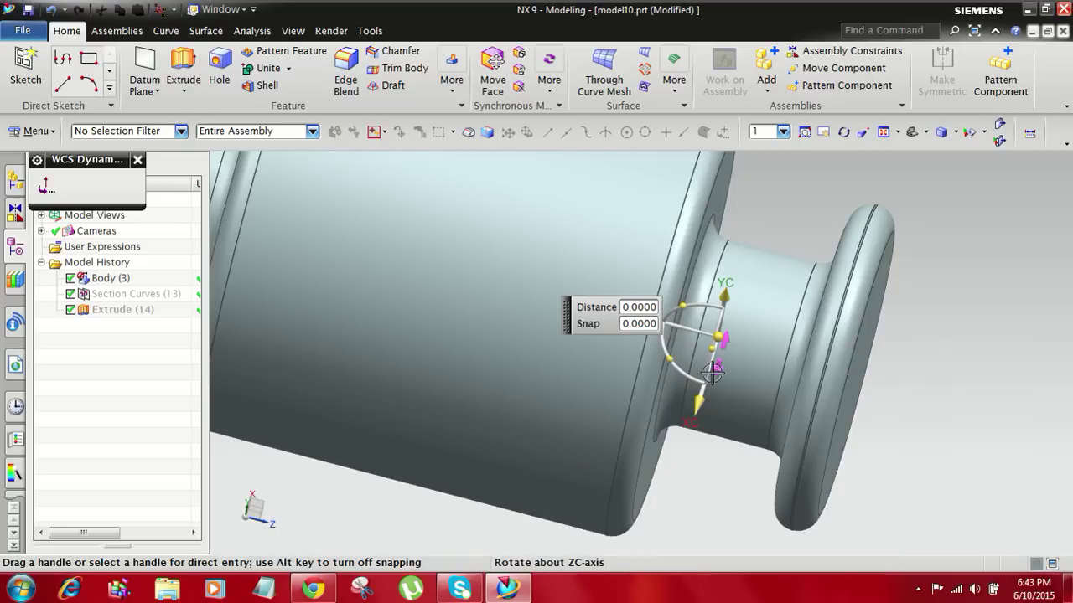
{"action": "left_click", "coordinate": [697, 409]}
Step: Shift the WCS 10 mm along XC toward the end flange and accept its new position
{"action": "left_click", "coordinate": [797, 357]}
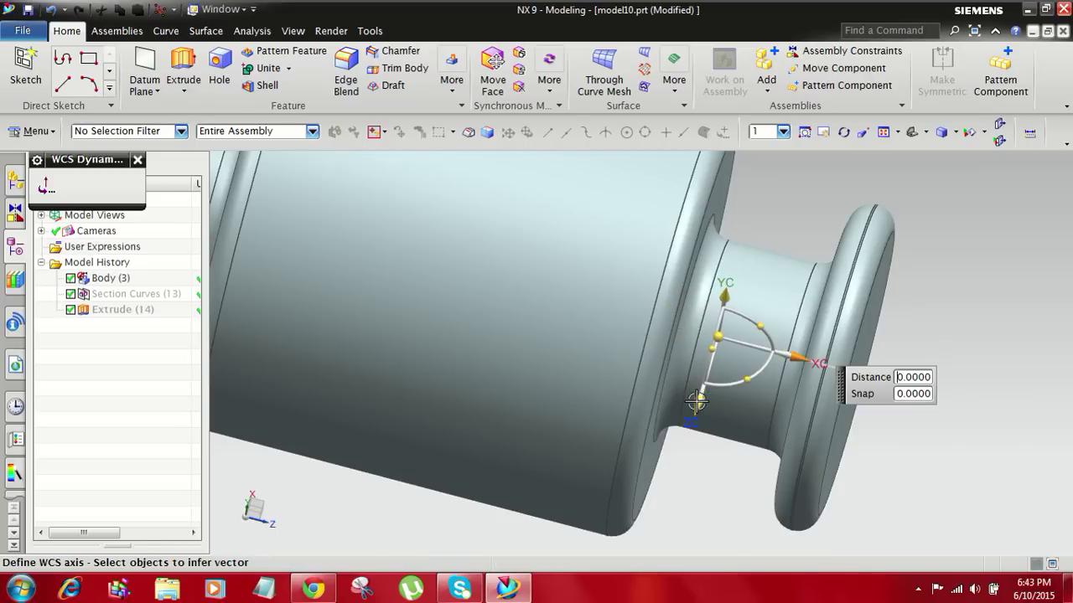
{"action": "type", "text": "10"}
{"action": "key", "text": "Return"}
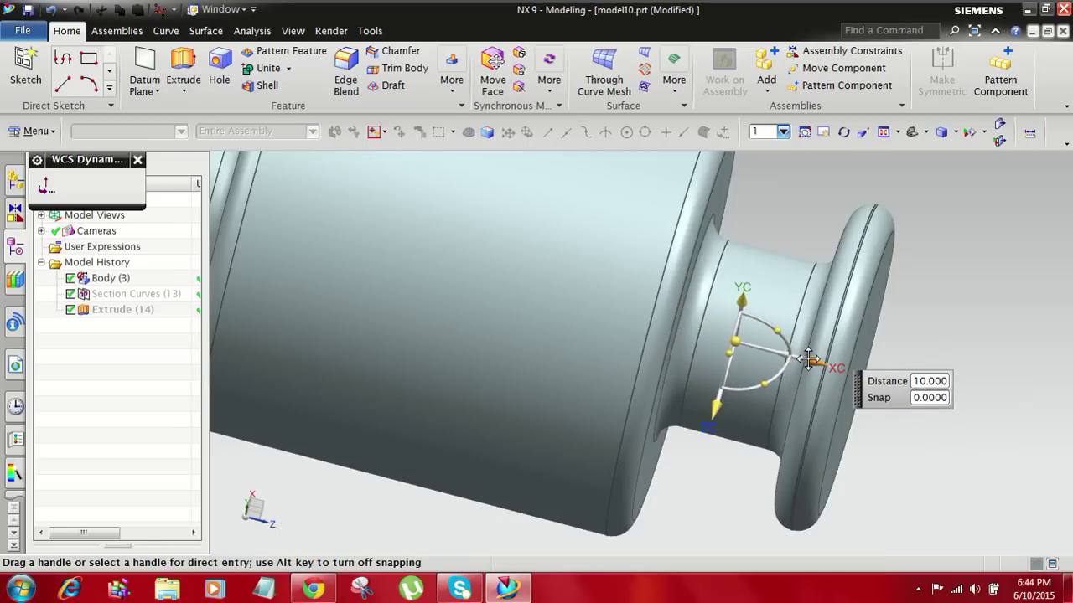
{"action": "middle_click", "coordinate": [949, 304]}
{"action": "scroll", "coordinate": [913, 360], "scroll_direction": "down", "scroll_amount": 2}
{"action": "scroll", "coordinate": [922, 360], "scroll_direction": "up", "scroll_amount": 2}
{"action": "scroll", "coordinate": [923, 360], "scroll_direction": "down", "scroll_amount": 1}
{"action": "key", "text": "Escape"}
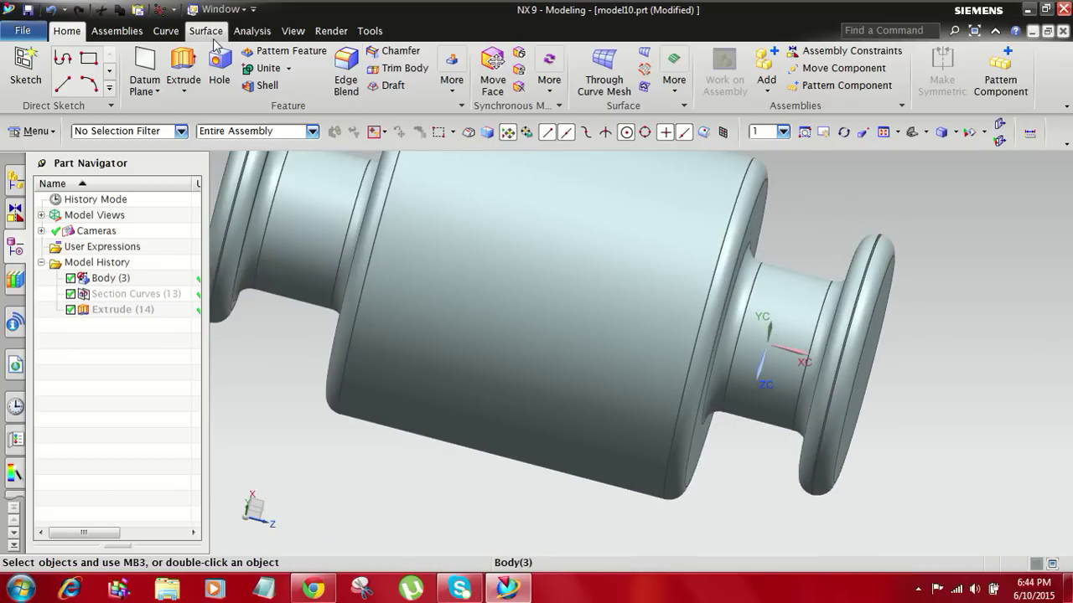
Step: Start a Section Curve with selected planes and specify the XC plane through the neck at a distance of 0
{"action": "left_click", "coordinate": [165, 31]}
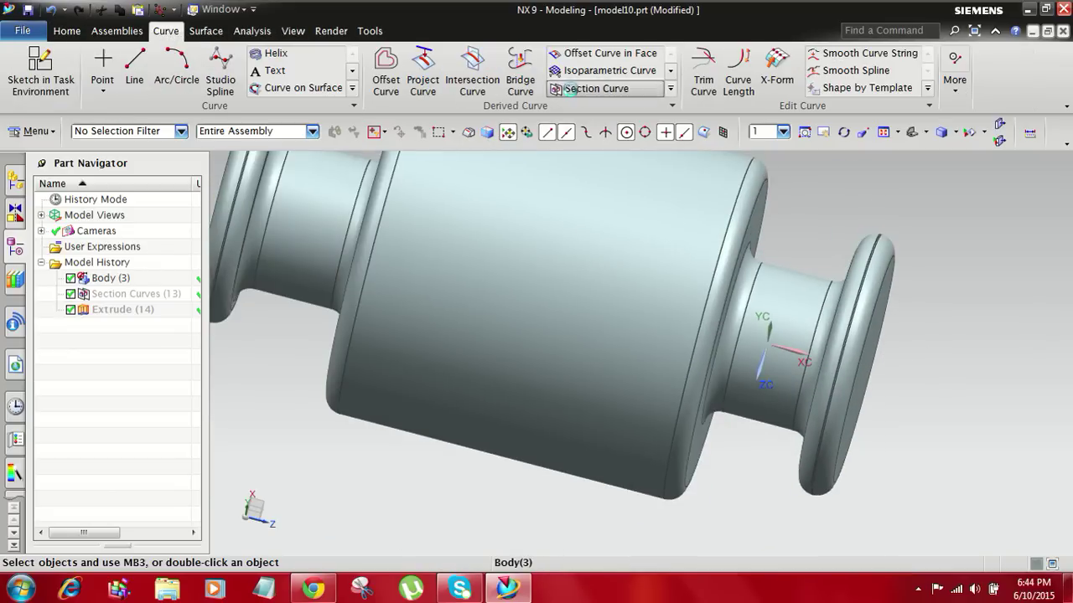
{"action": "left_click", "coordinate": [595, 87]}
{"action": "scroll", "coordinate": [675, 427], "scroll_direction": "down", "scroll_amount": 3}
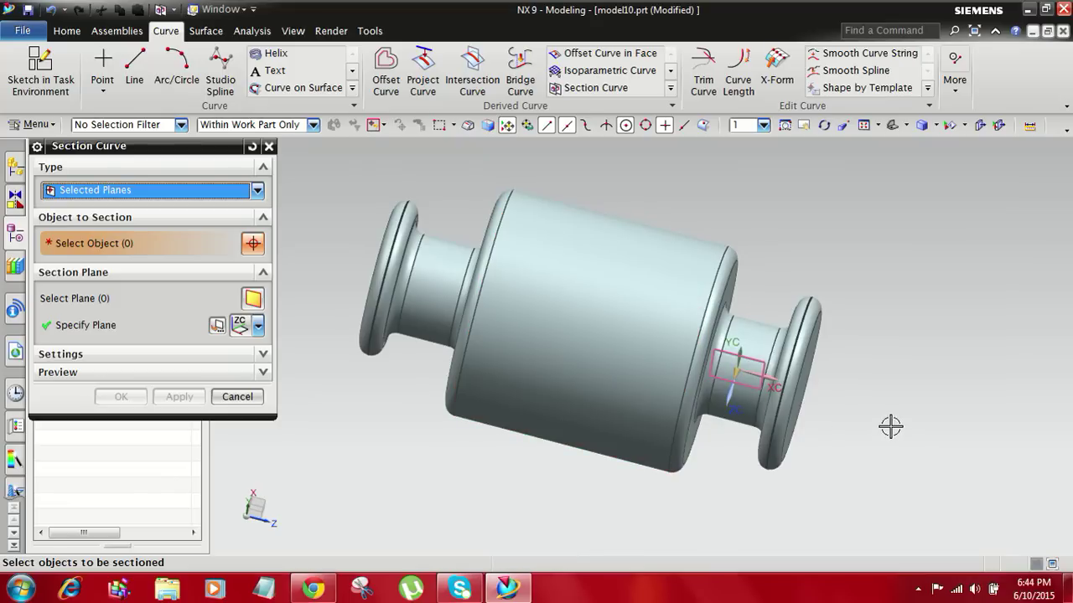
{"action": "left_click", "coordinate": [259, 328]}
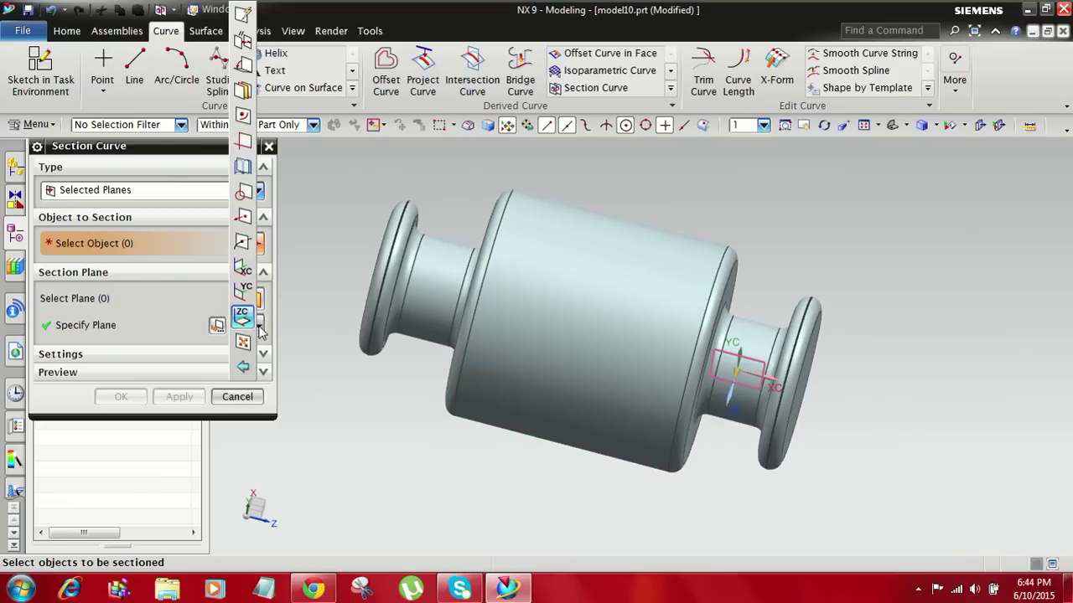
{"action": "left_click", "coordinate": [243, 270]}
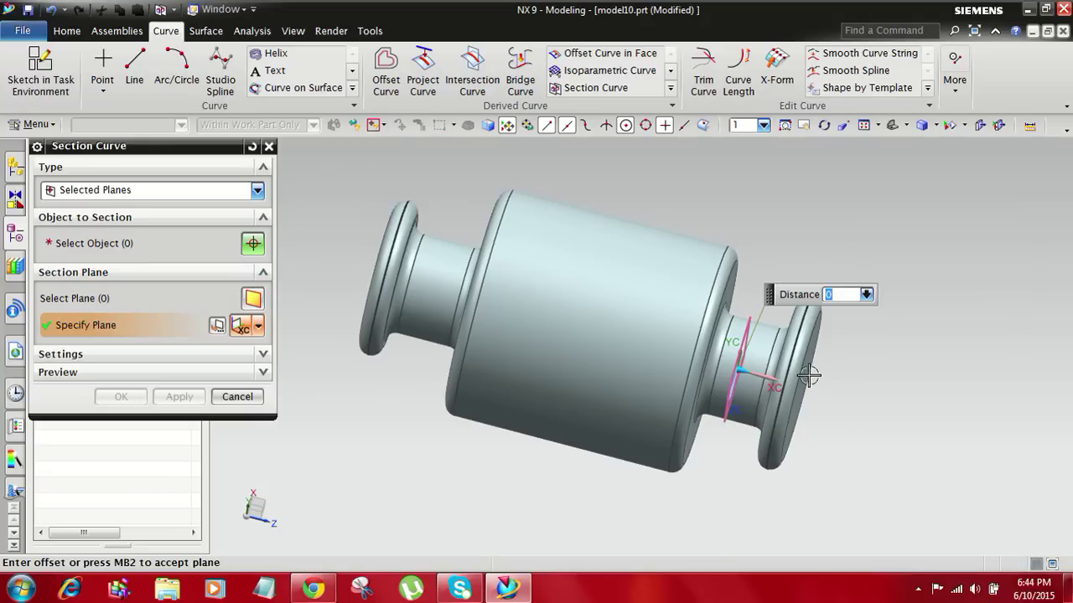
{"action": "left_click", "coordinate": [126, 244]}
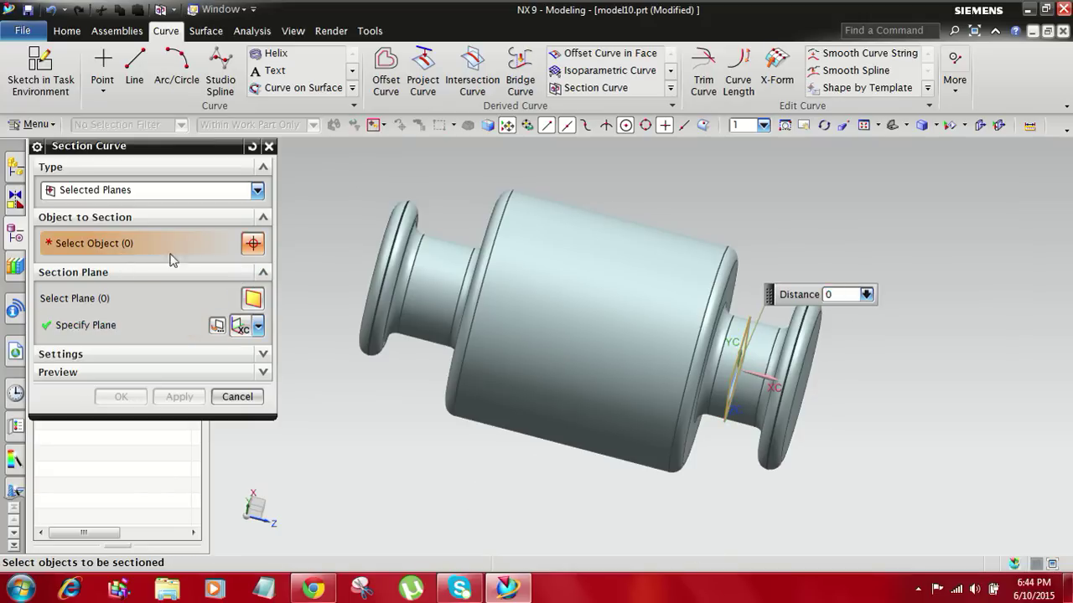
Step: Select the entire roller as the object to section and create the section curve around the neck
{"action": "scroll", "coordinate": [545, 422], "scroll_direction": "down", "scroll_amount": 2}
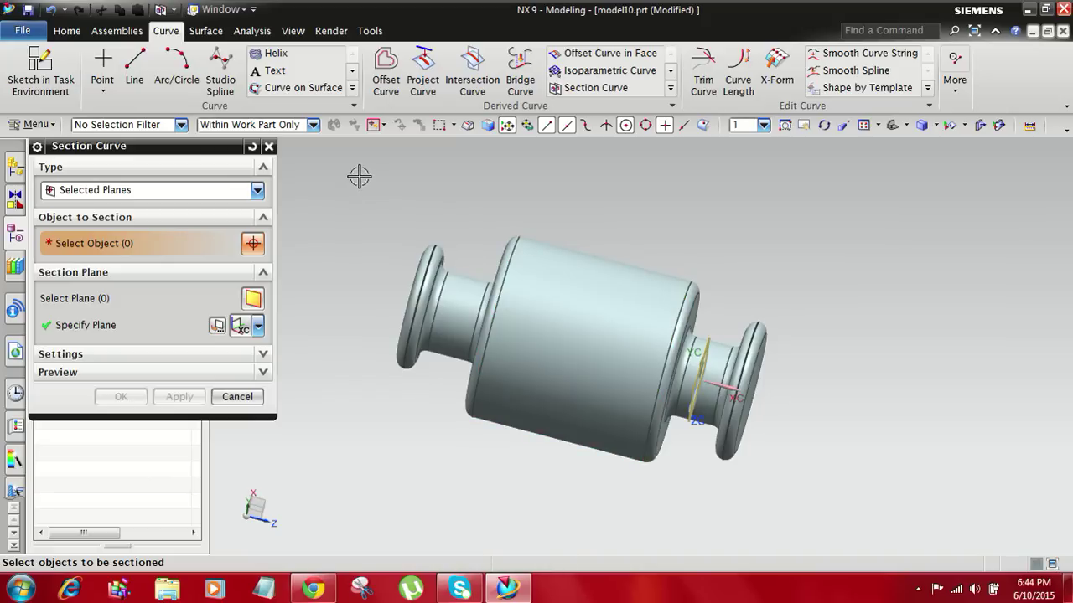
{"action": "left_click_drag", "start_coordinate": [666, 458], "coordinate": [671, 461]}
{"action": "left_click_drag", "start_coordinate": [707, 481], "coordinate": [814, 495]}
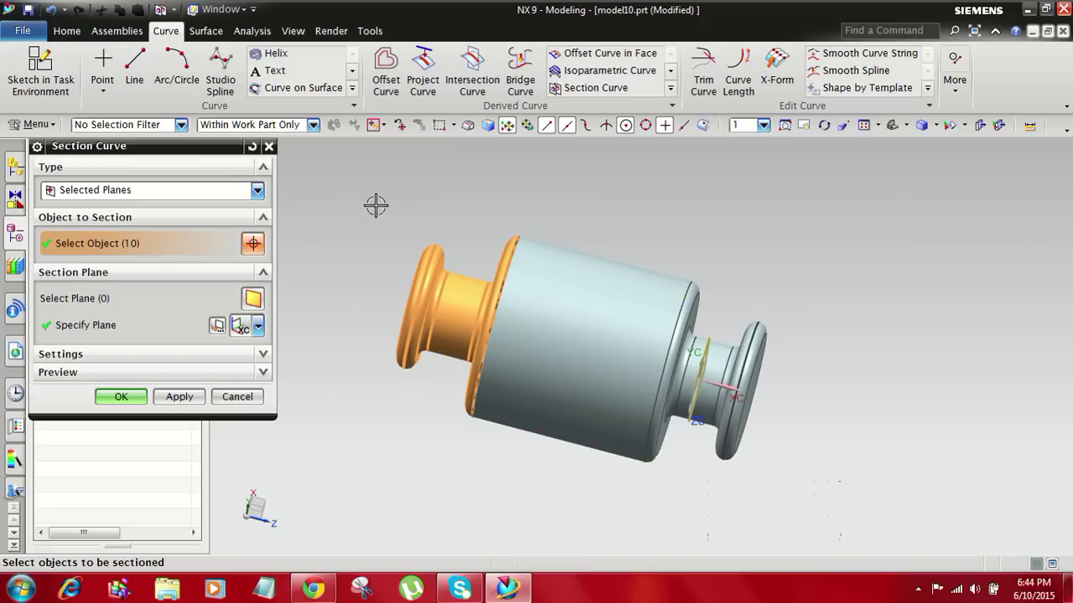
{"action": "left_click_drag", "start_coordinate": [403, 294], "coordinate": [825, 512]}
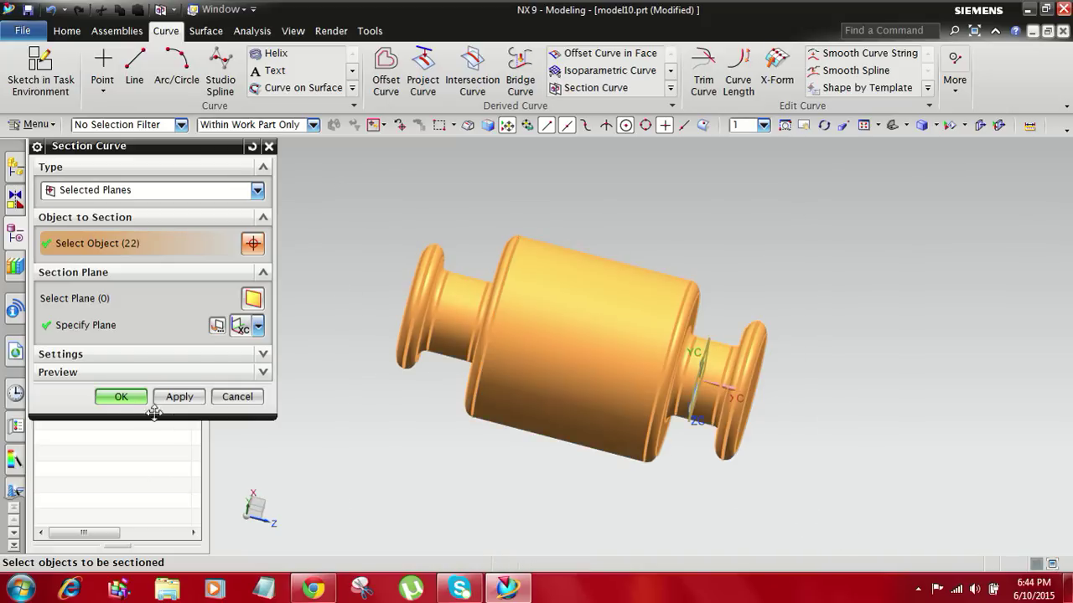
{"action": "left_click", "coordinate": [117, 397]}
{"action": "scroll", "coordinate": [804, 426], "scroll_direction": "up", "scroll_amount": 3}
{"action": "middle_click_drag", "start_coordinate": [793, 424], "coordinate": [792, 421]}
{"action": "scroll", "coordinate": [596, 337], "scroll_direction": "up", "scroll_amount": 2}
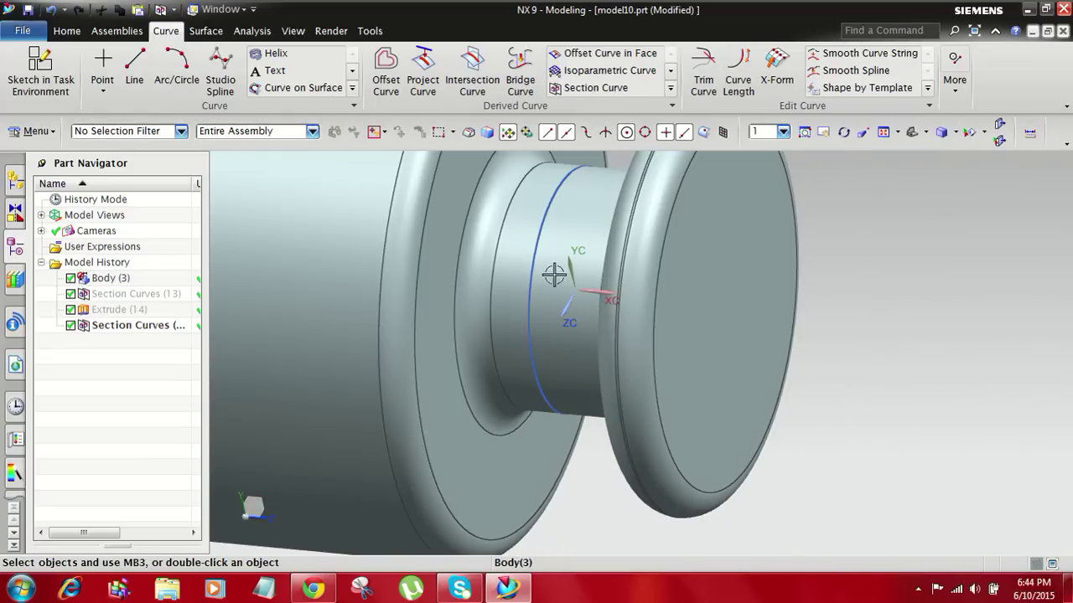
Step: Hide the roller body so that only the neck's section curve is shown
{"action": "scroll", "coordinate": [532, 357], "scroll_direction": "down", "scroll_amount": 5}
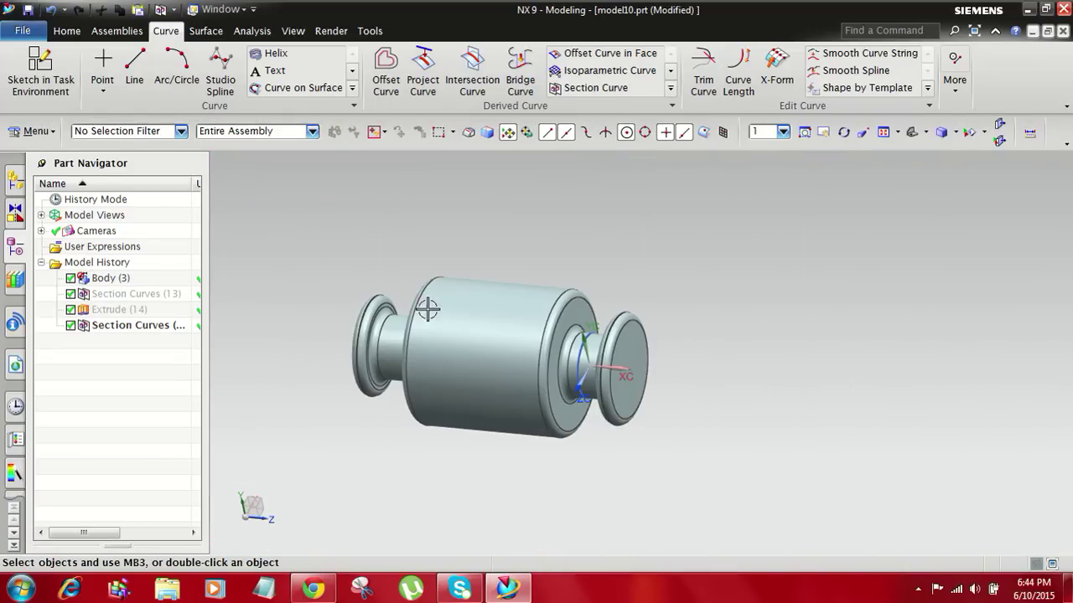
{"action": "left_click", "coordinate": [428, 309]}
{"action": "left_click", "coordinate": [444, 345]}
{"action": "middle_click_drag", "start_coordinate": [740, 391], "coordinate": [726, 419]}
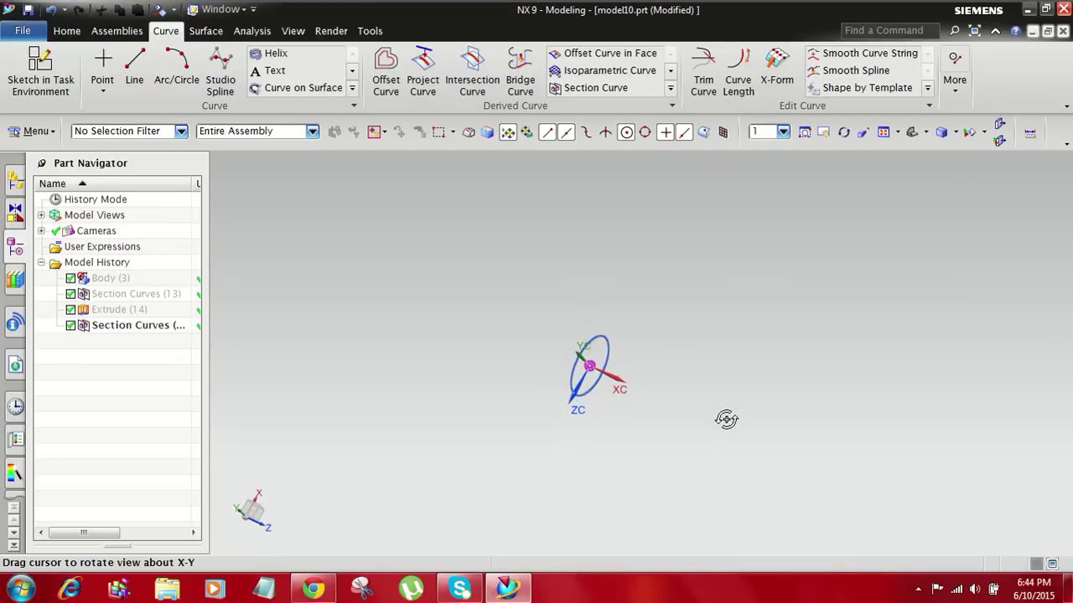
{"action": "middle_click_drag", "start_coordinate": [565, 344], "coordinate": [637, 319]}
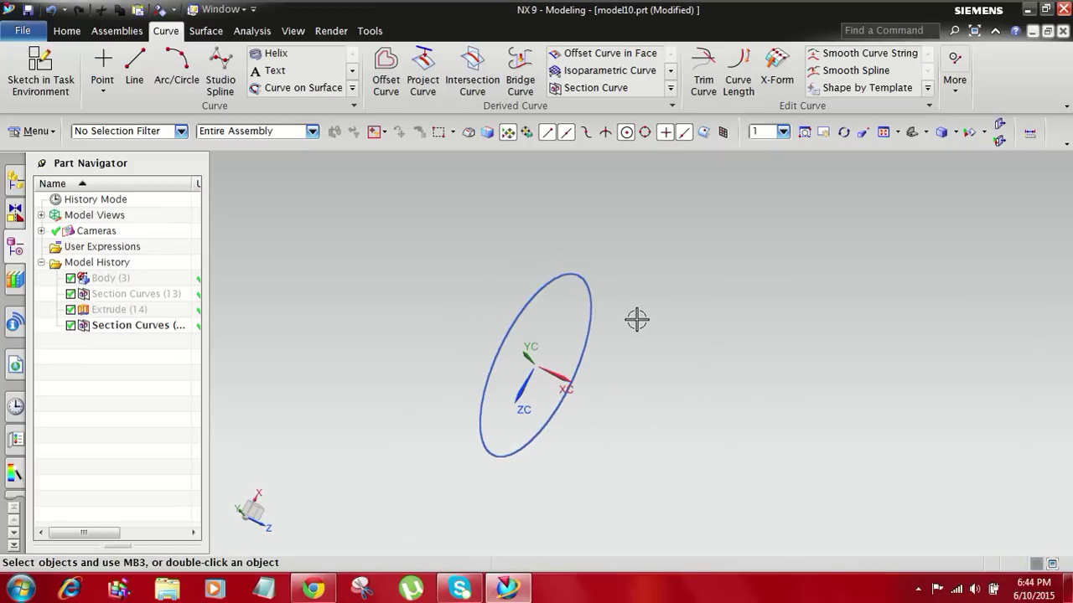
Step: Edit the neck section curve's display to Red with a dashed line font and 0.25 mm width
{"action": "right_click", "coordinate": [549, 279]}
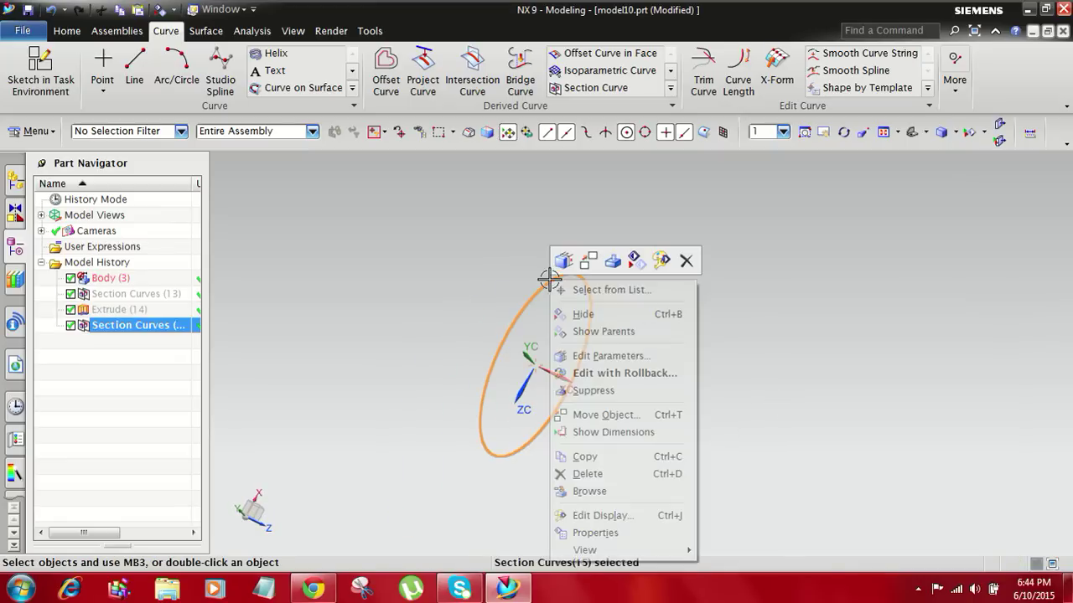
{"action": "left_click", "coordinate": [616, 515]}
{"action": "left_click", "coordinate": [214, 250]}
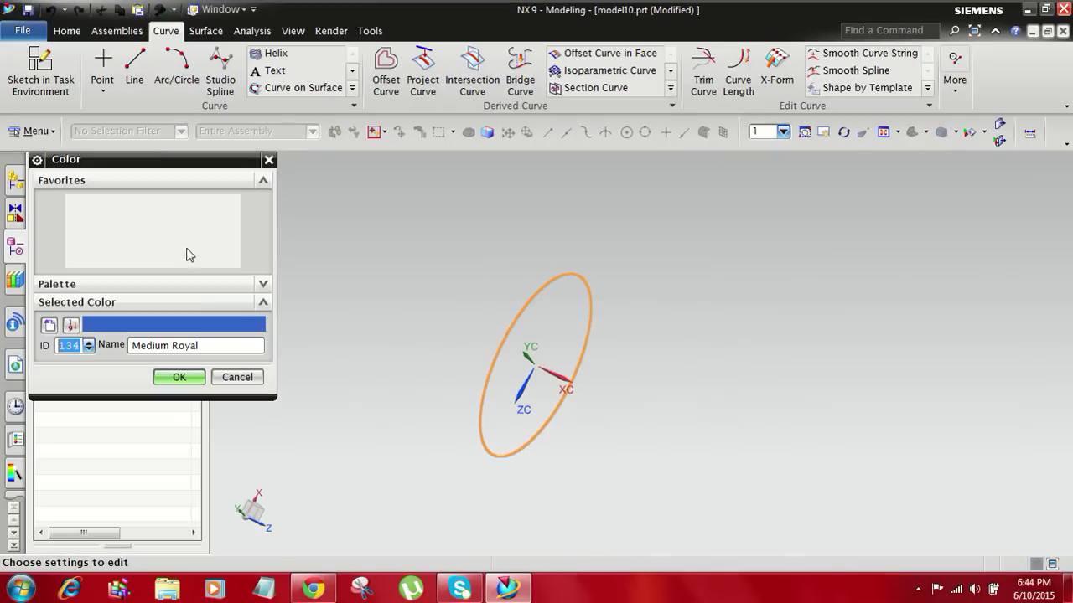
{"action": "left_click", "coordinate": [88, 203]}
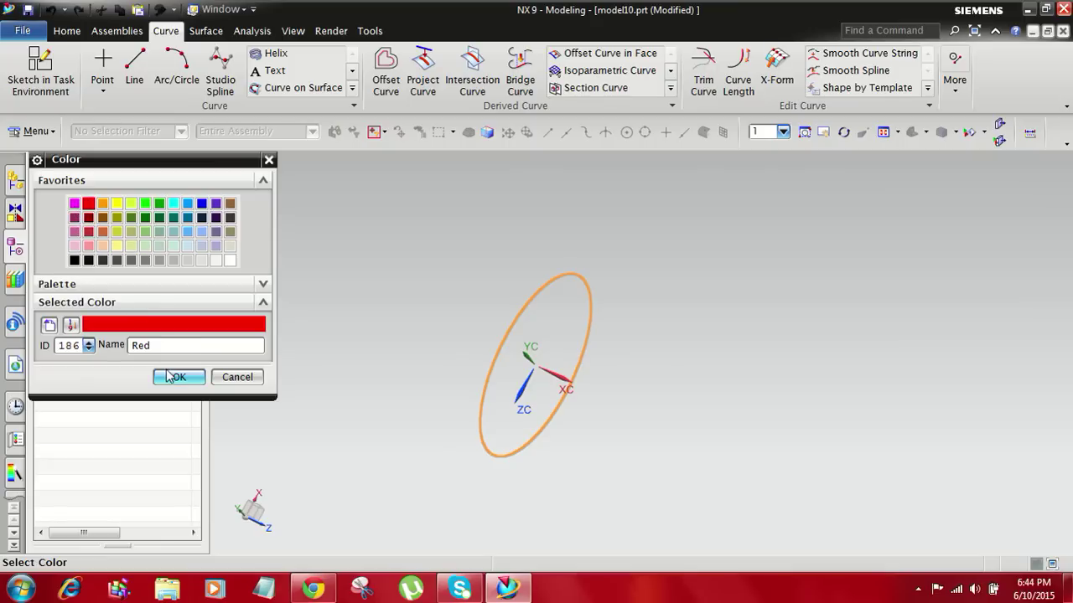
{"action": "left_click", "coordinate": [178, 377]}
{"action": "left_click", "coordinate": [248, 270]}
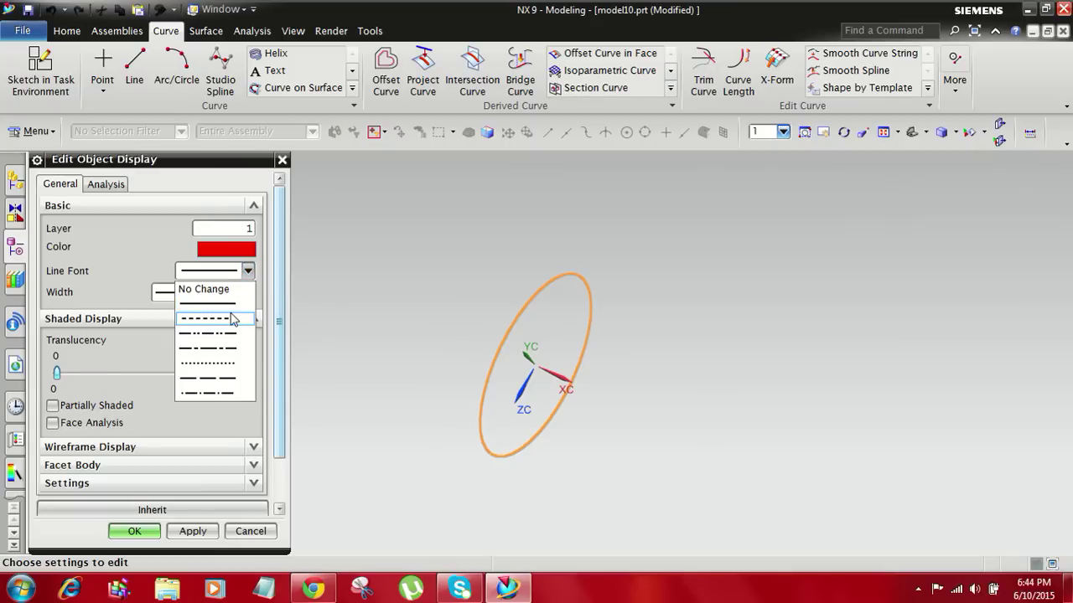
{"action": "left_click", "coordinate": [233, 319]}
{"action": "left_click", "coordinate": [246, 292]}
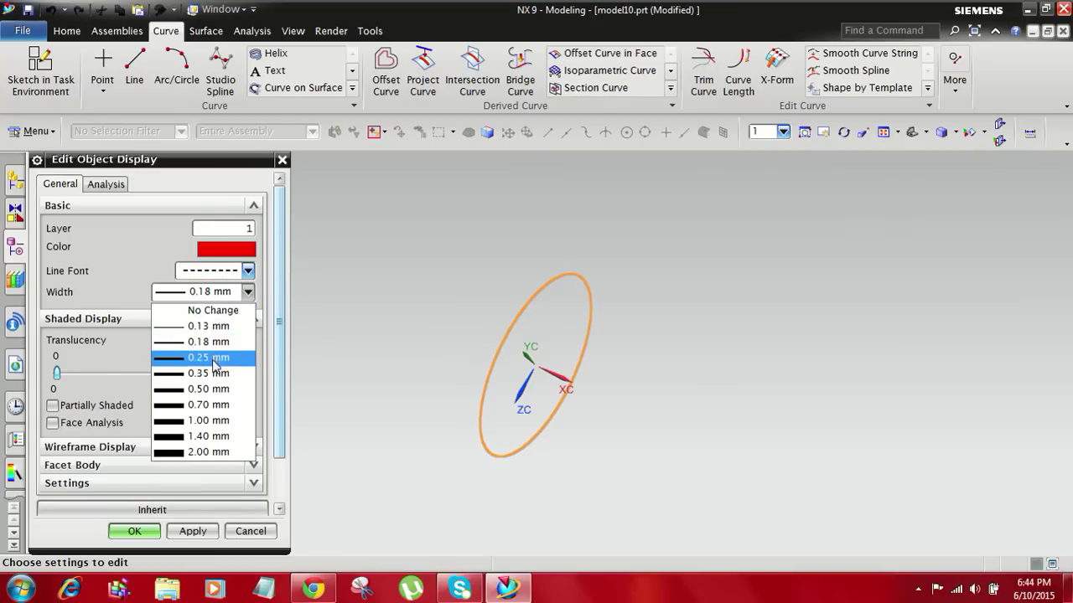
{"action": "left_click", "coordinate": [213, 358]}
{"action": "left_click", "coordinate": [135, 531]}
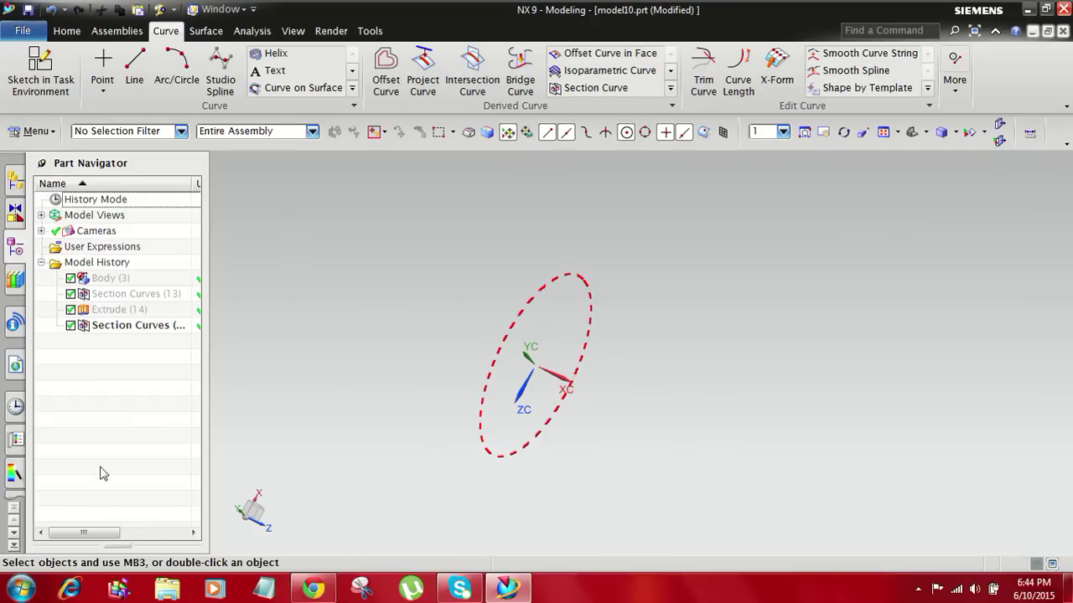
{"action": "left_click", "coordinate": [965, 77]}
{"action": "left_click", "coordinate": [741, 135]}
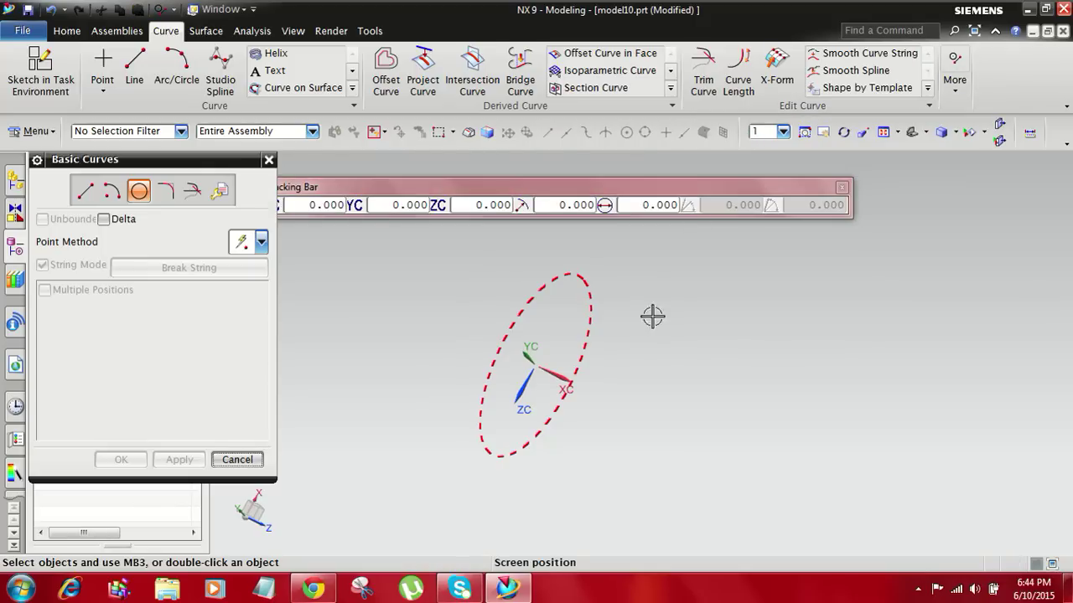
{"action": "scroll", "coordinate": [508, 347], "scroll_direction": "up", "scroll_amount": 2}
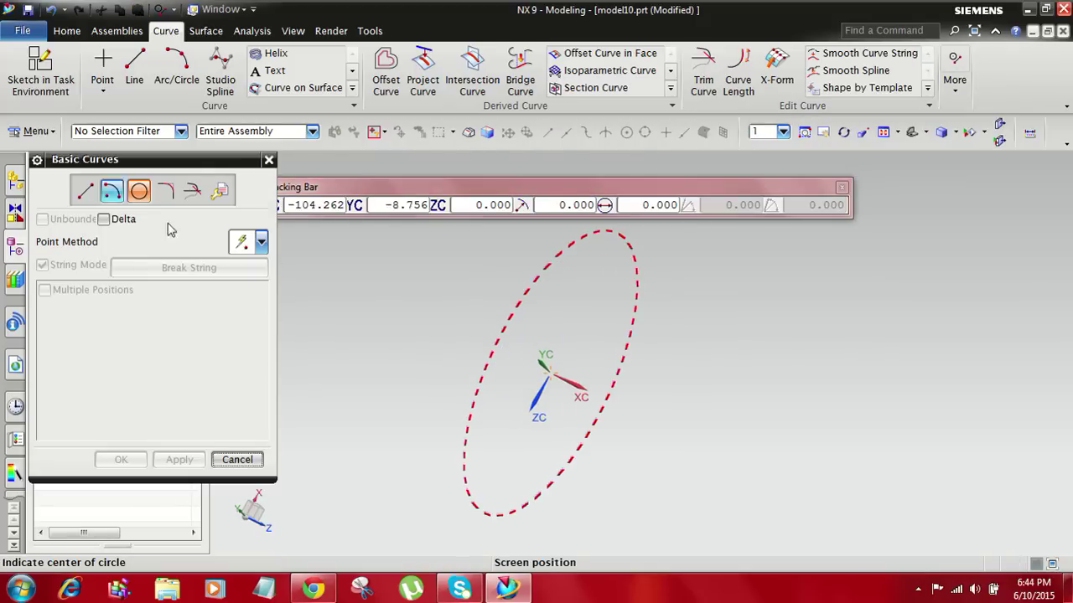
{"action": "left_click", "coordinate": [552, 373]}
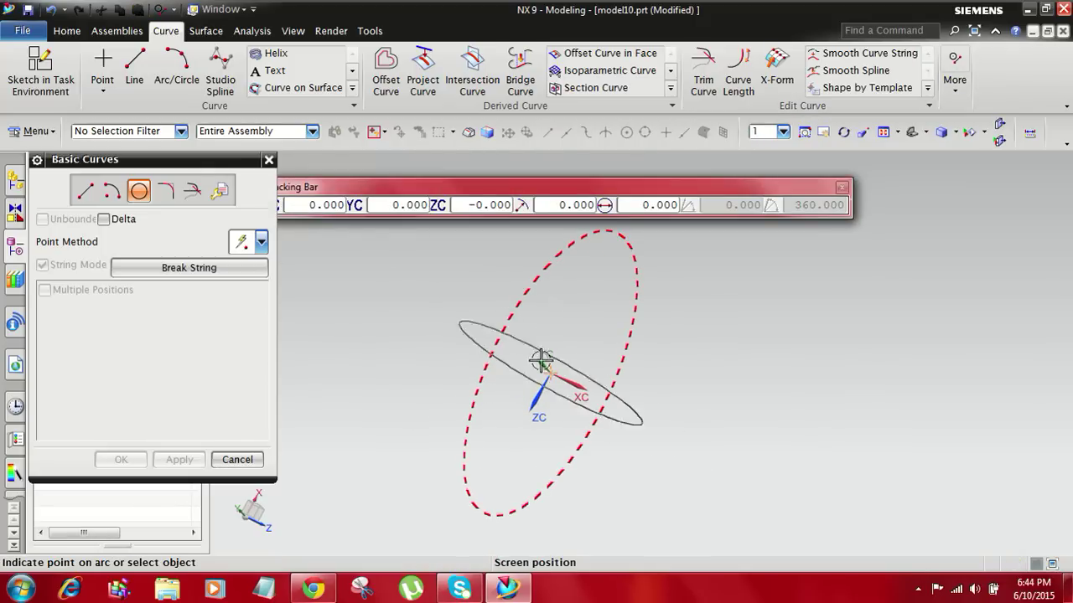
{"action": "left_click", "coordinate": [237, 459]}
{"action": "left_click", "coordinate": [950, 78]}
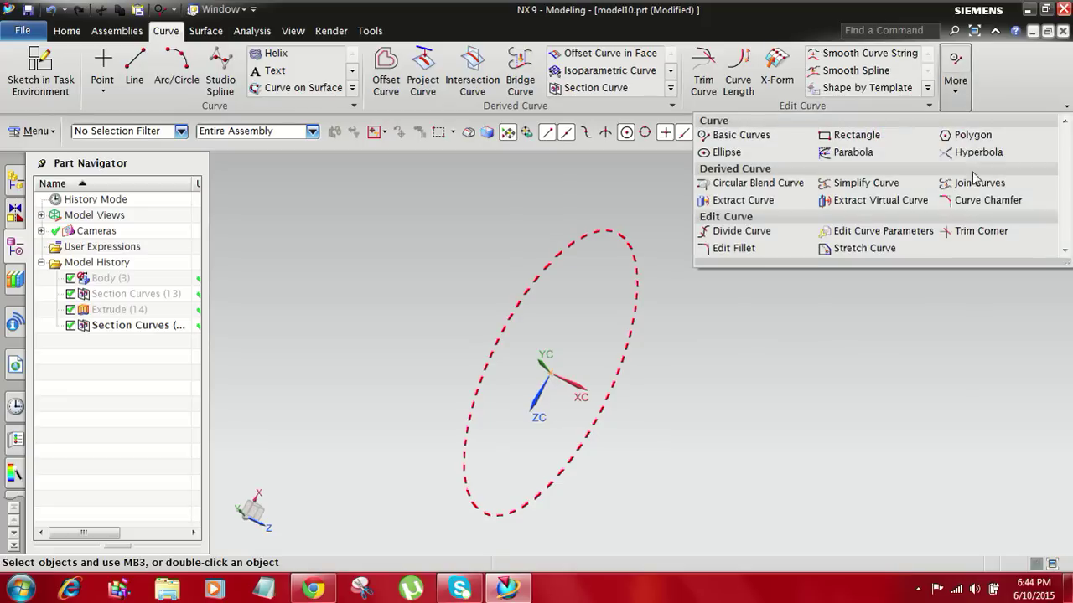
{"action": "left_click", "coordinate": [788, 136]}
{"action": "middle_click_drag", "start_coordinate": [886, 343], "coordinate": [854, 299]}
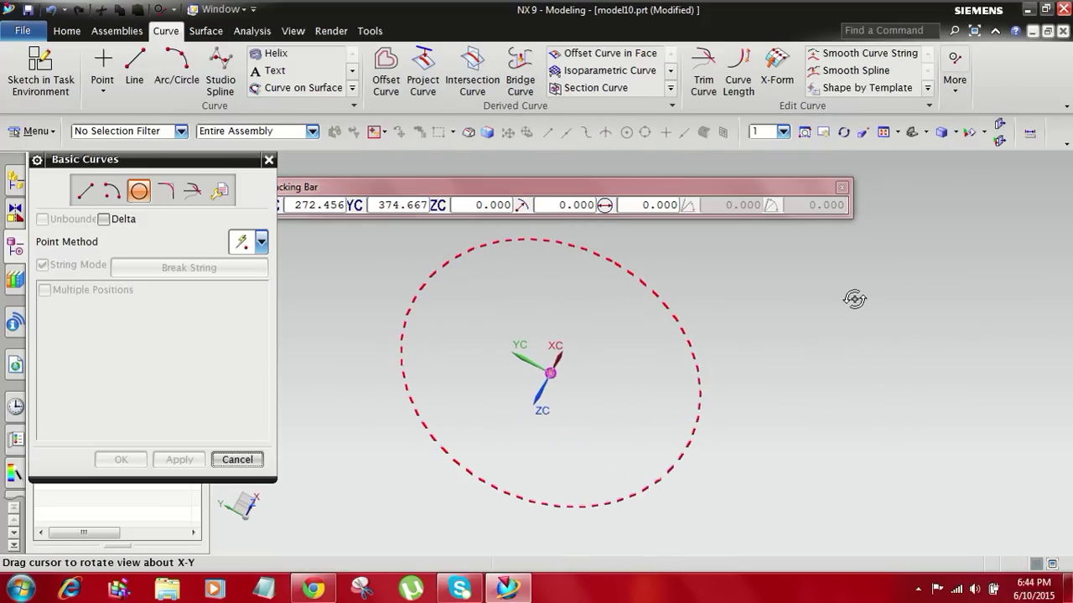
{"action": "left_click", "coordinate": [549, 369]}
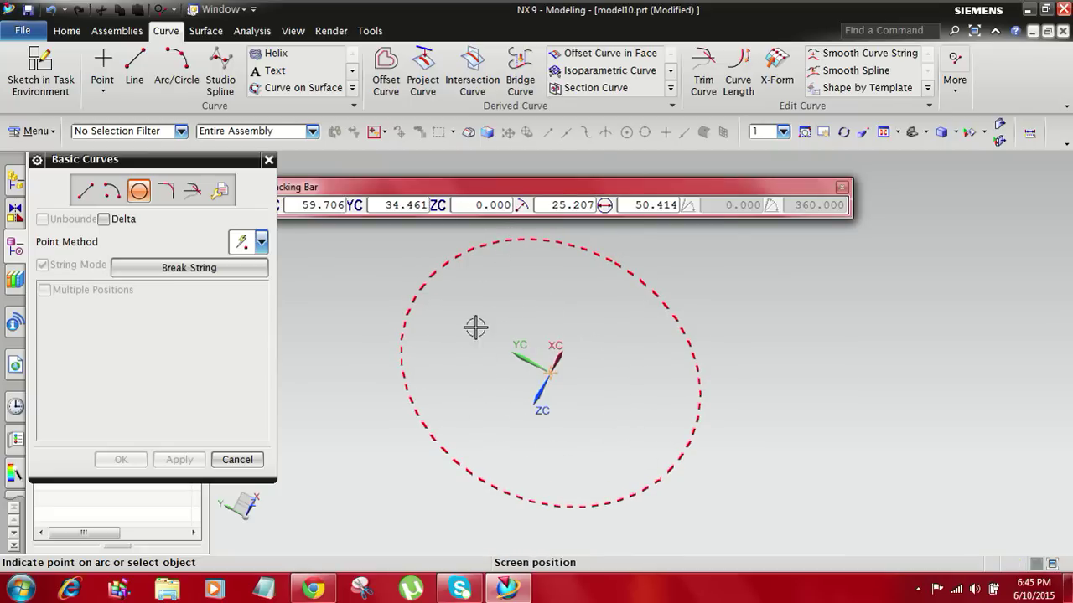
{"action": "left_click", "coordinate": [240, 459]}
{"action": "left_click", "coordinate": [958, 77]}
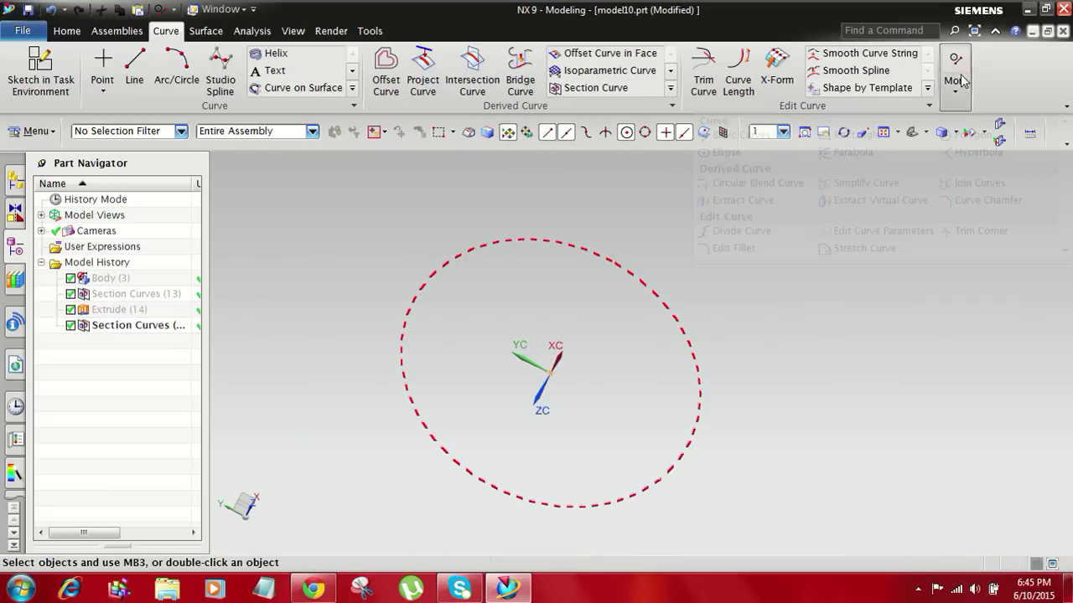
{"action": "left_click", "coordinate": [731, 135]}
{"action": "middle_click_drag", "start_coordinate": [805, 341], "coordinate": [817, 310]}
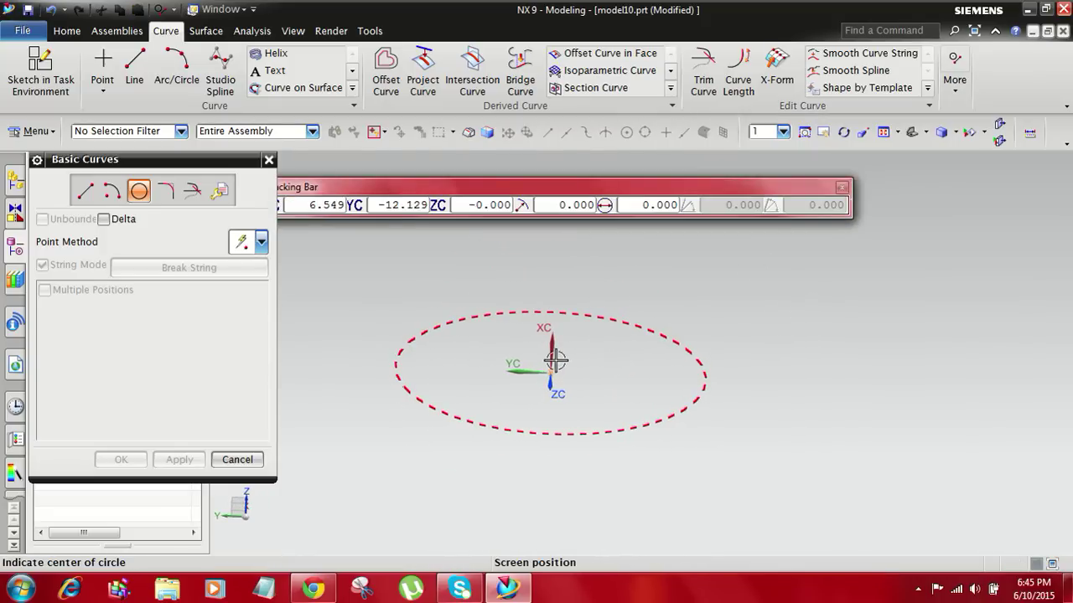
{"action": "middle_click_drag", "start_coordinate": [812, 360], "coordinate": [771, 375]}
{"action": "middle_click_drag", "start_coordinate": [620, 381], "coordinate": [650, 381]}
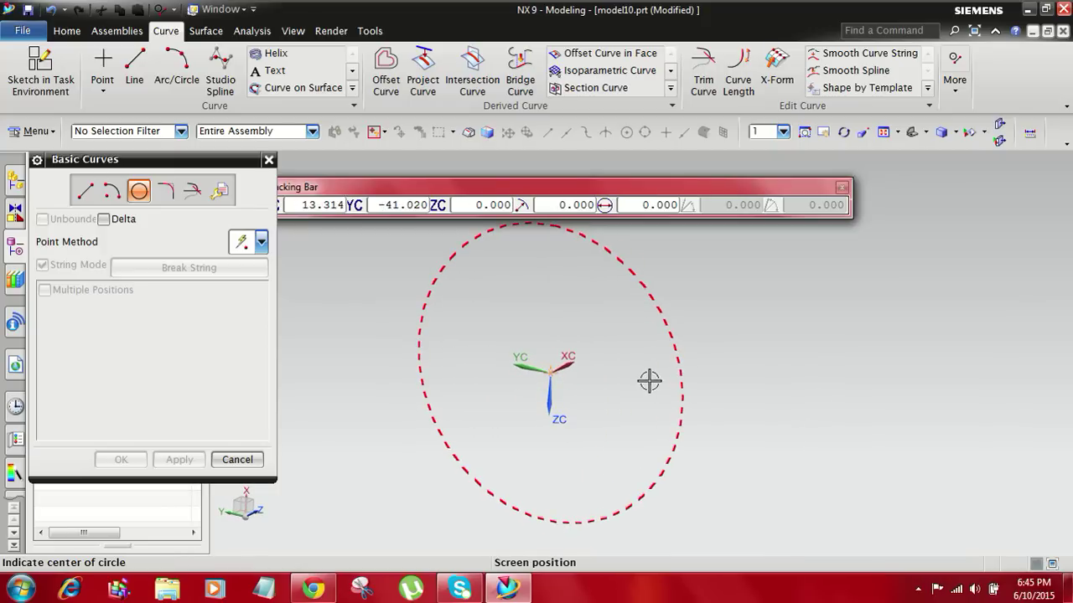
{"action": "left_click", "coordinate": [551, 369]}
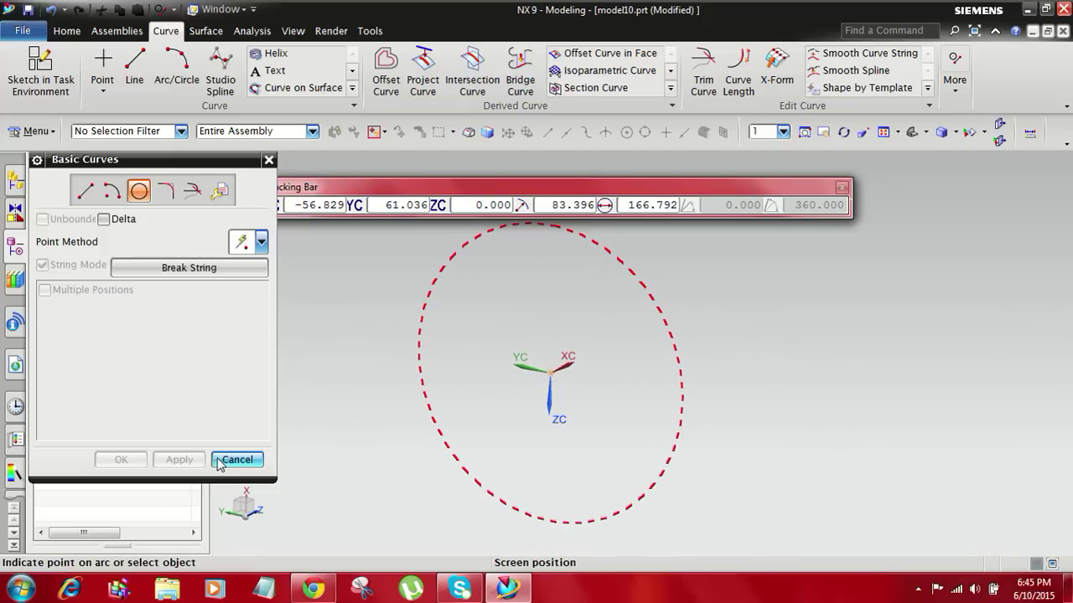
{"action": "left_click", "coordinate": [235, 458]}
Step: Simplify the neck's section curve into an arc while keeping the original, and hide the dashed section curve
{"action": "left_click", "coordinate": [958, 82]}
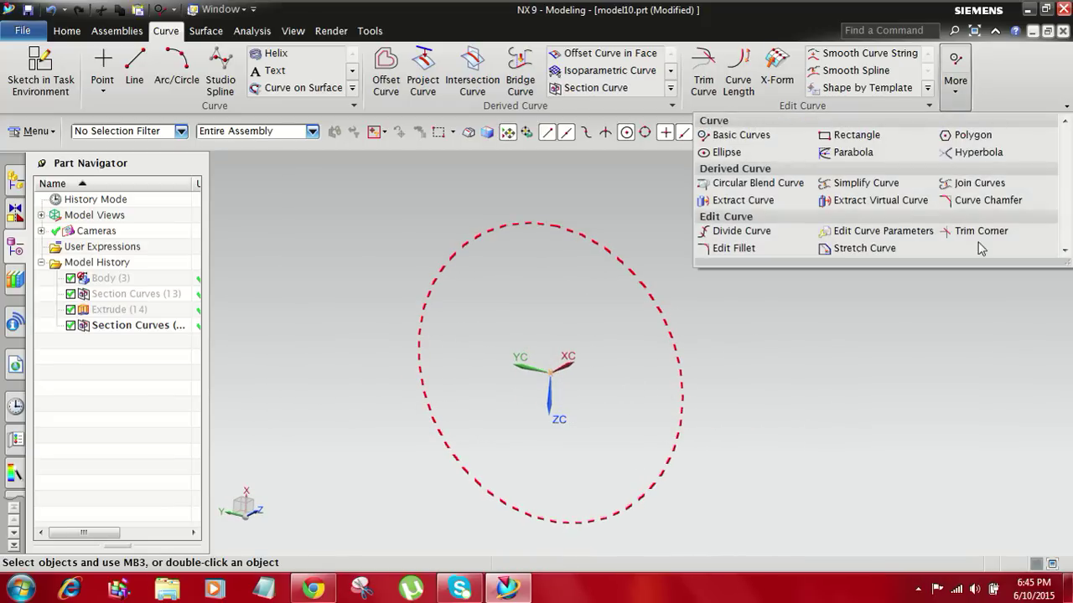
{"action": "left_click", "coordinate": [864, 183]}
{"action": "left_click", "coordinate": [102, 184]}
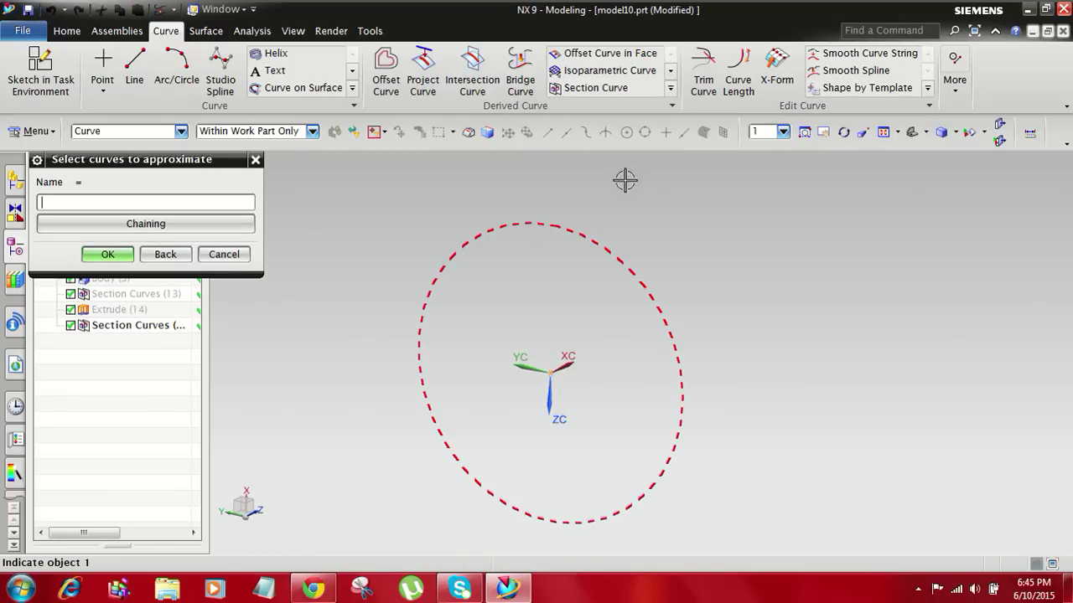
{"action": "left_click", "coordinate": [491, 229]}
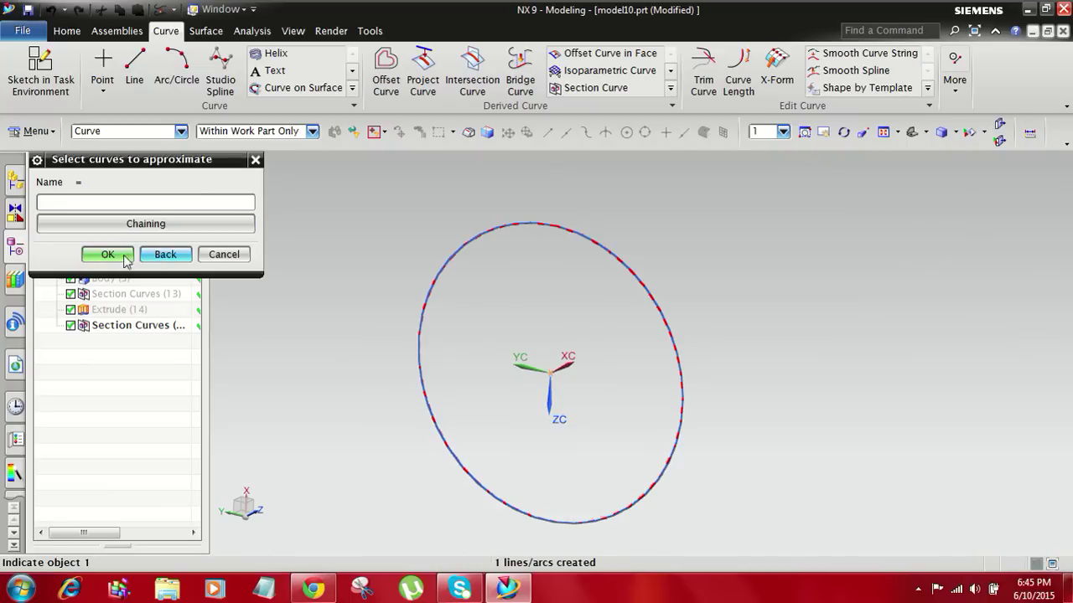
{"action": "left_click", "coordinate": [230, 256]}
{"action": "scroll", "coordinate": [578, 268], "scroll_direction": "up", "scroll_amount": 2}
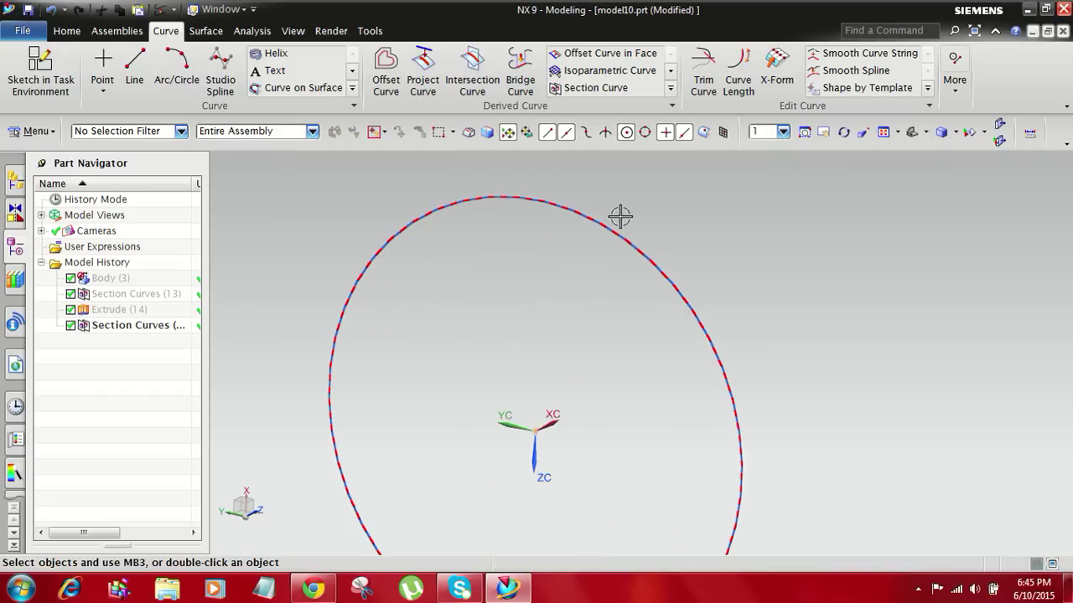
{"action": "key", "text": "Escape"}
{"action": "scroll", "coordinate": [619, 256], "scroll_direction": "down", "scroll_amount": 3}
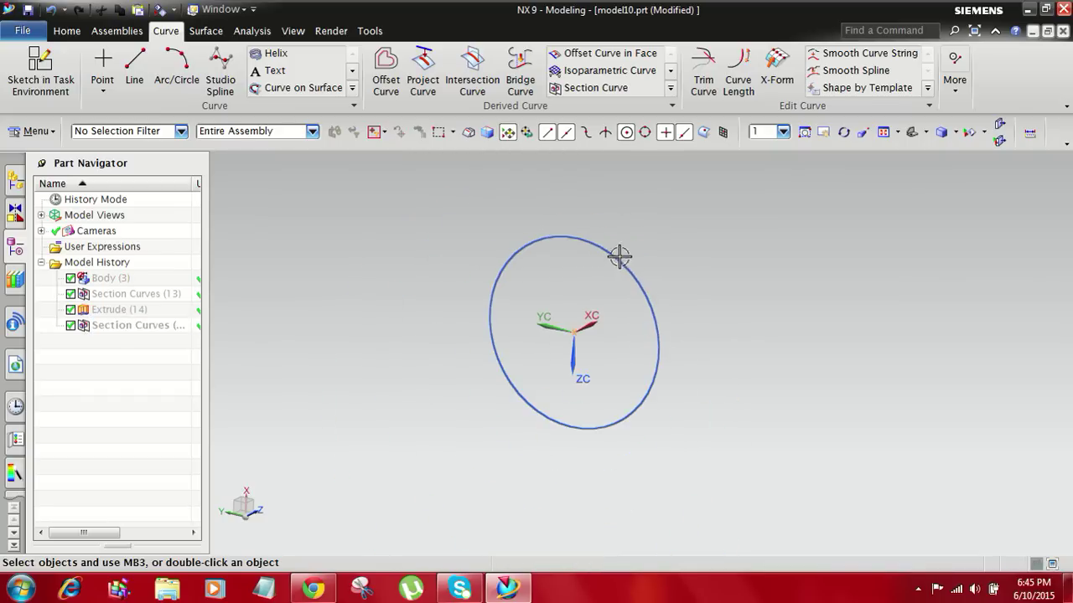
Step: Extrude the neck's circle in both directions with an end distance of 130 mm, shortening the start side
{"action": "left_click", "coordinate": [78, 34]}
{"action": "left_click", "coordinate": [183, 73]}
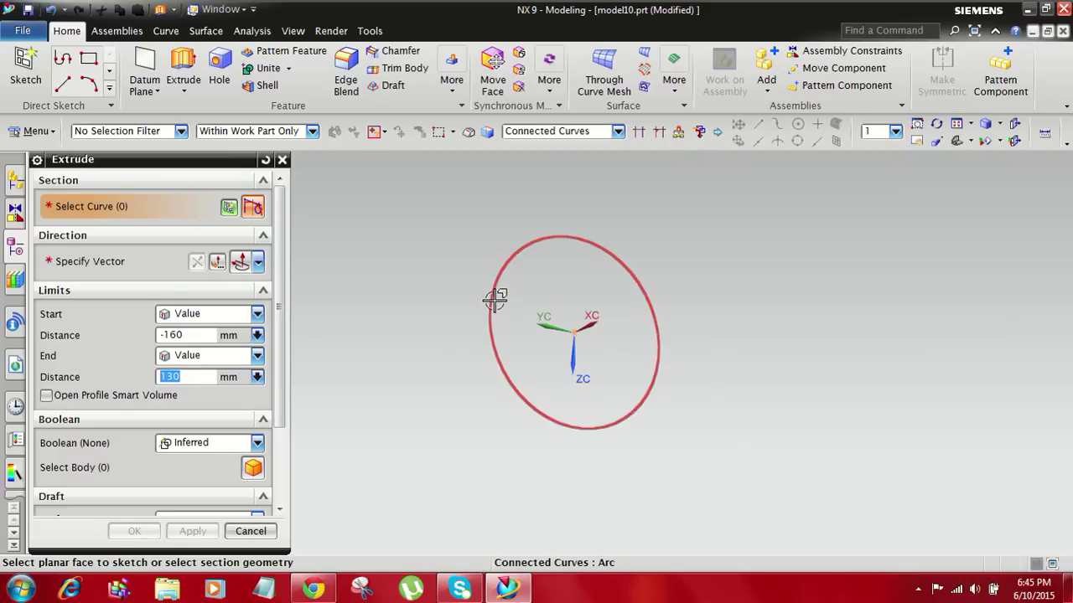
{"action": "left_click", "coordinate": [494, 300]}
{"action": "mouse_move", "coordinate": [710, 451]}
{"action": "middle_mouse_down"}
{"action": "mouse_move", "coordinate": [742, 472]}
{"action": "mouse_move", "coordinate": [721, 470]}
{"action": "middle_mouse_up"}
{"action": "left_click_drag", "start_coordinate": [334, 241], "coordinate": [388, 259]}
{"action": "left_click", "coordinate": [134, 532]}
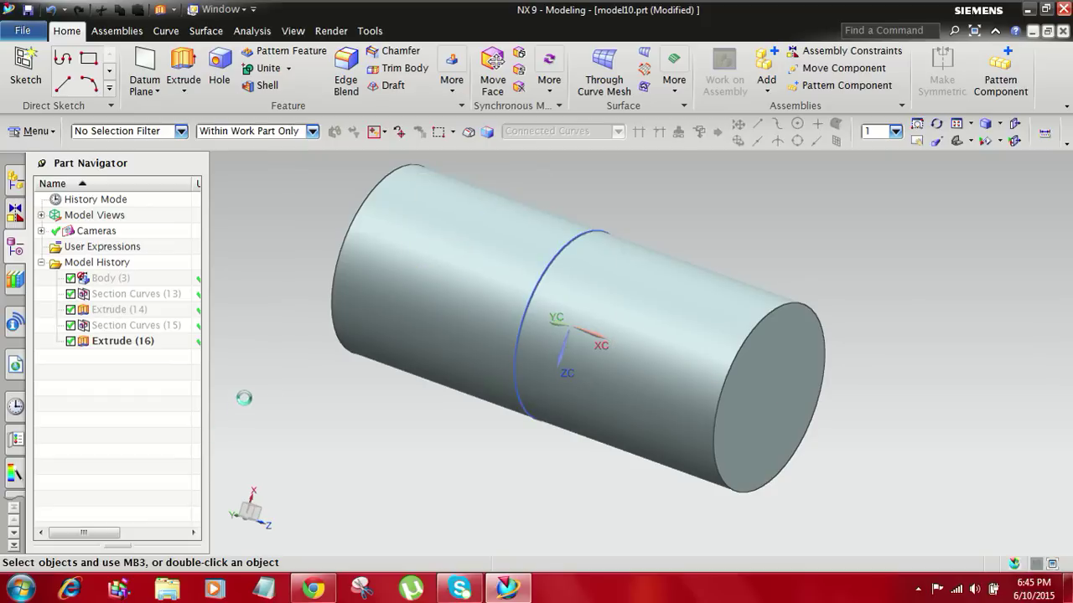
Step: Show the original roller body, Body (3), to compare it with the extruded neck cylinder
{"action": "left_click", "coordinate": [118, 279]}
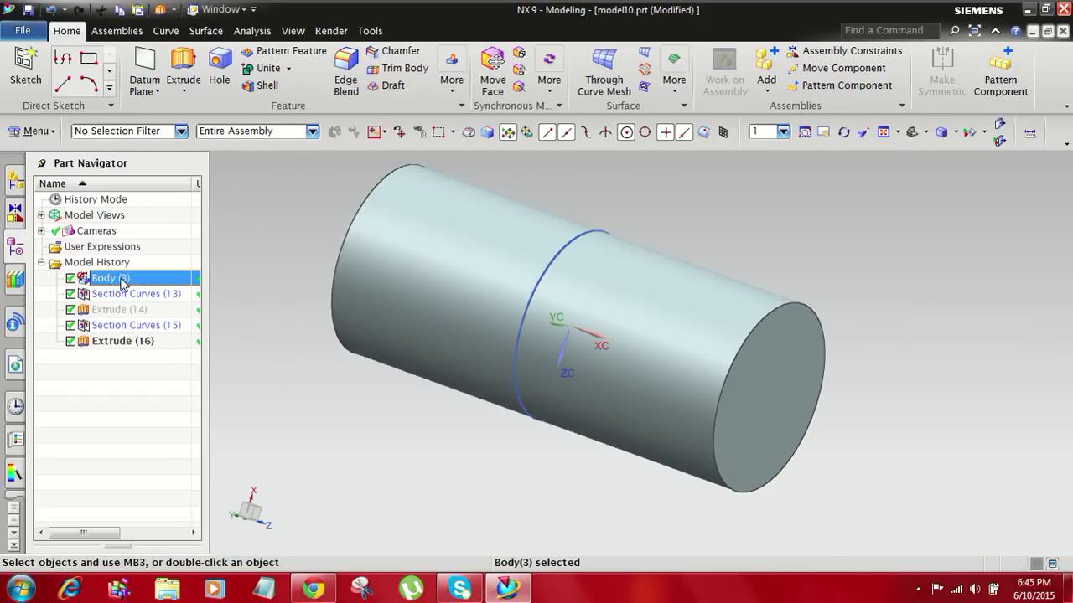
{"action": "right_click", "coordinate": [118, 279]}
{"action": "left_click", "coordinate": [153, 251]}
{"action": "scroll", "coordinate": [769, 347], "scroll_direction": "down", "scroll_amount": 3}
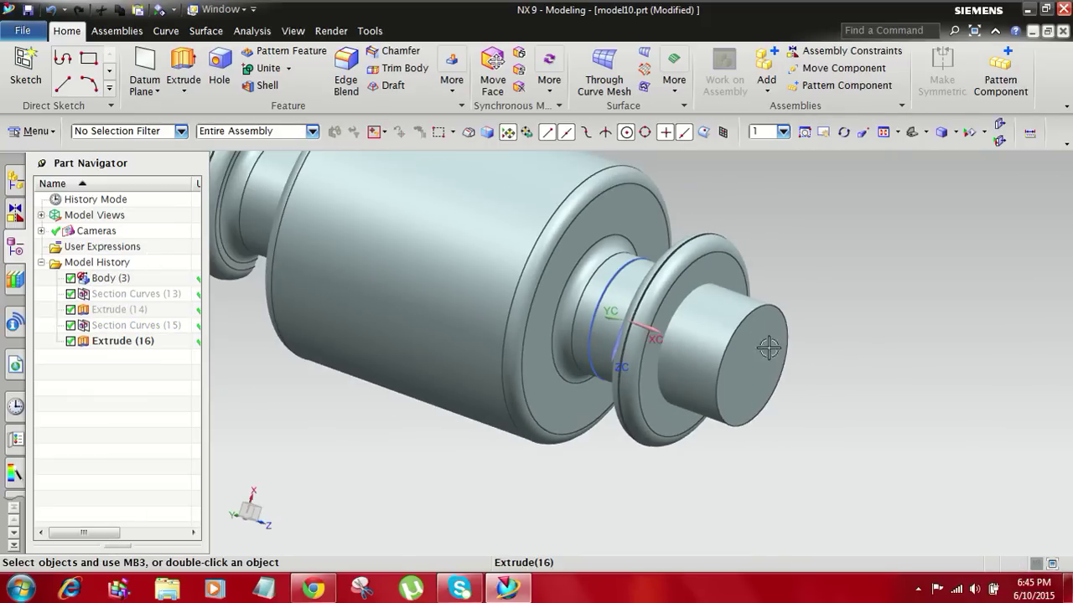
{"action": "middle_click_drag", "start_coordinate": [850, 402], "coordinate": [876, 398]}
{"action": "scroll", "coordinate": [886, 393], "scroll_direction": "down", "scroll_amount": 2}
{"action": "scroll", "coordinate": [862, 349], "scroll_direction": "up", "scroll_amount": 2}
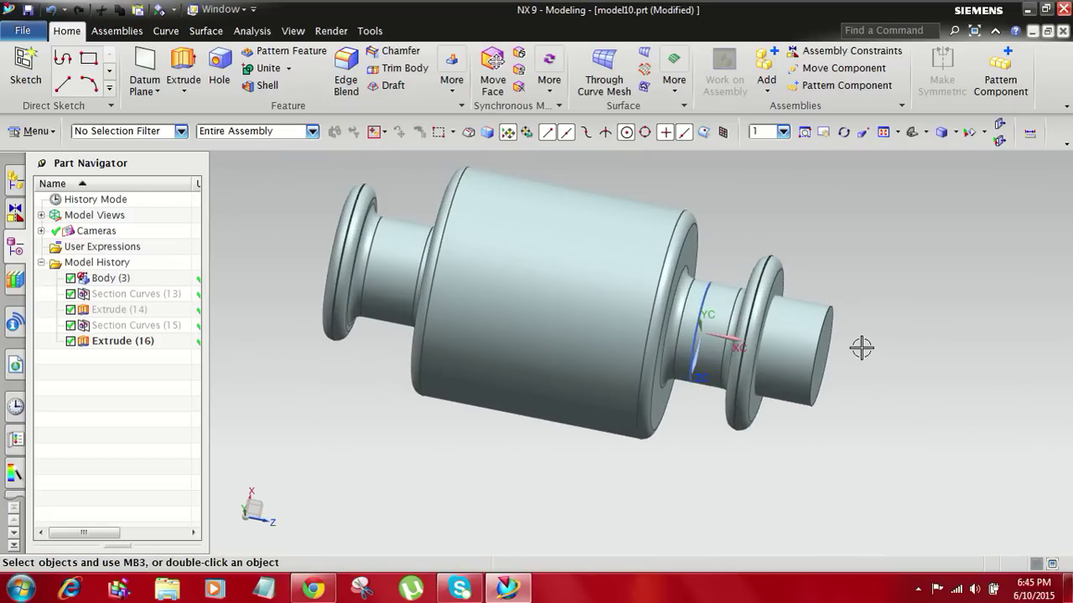
{"action": "scroll", "coordinate": [862, 348], "scroll_direction": "up", "scroll_amount": 1}
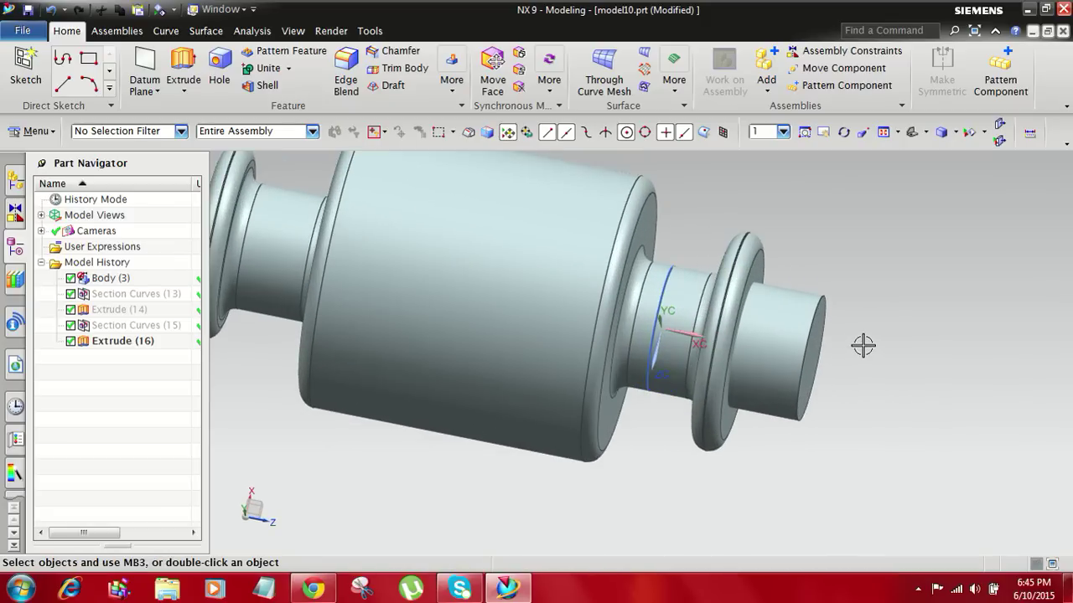
{"action": "scroll", "coordinate": [862, 324], "scroll_direction": "up", "scroll_amount": 1}
{"action": "scroll", "coordinate": [872, 326], "scroll_direction": "down", "scroll_amount": 3}
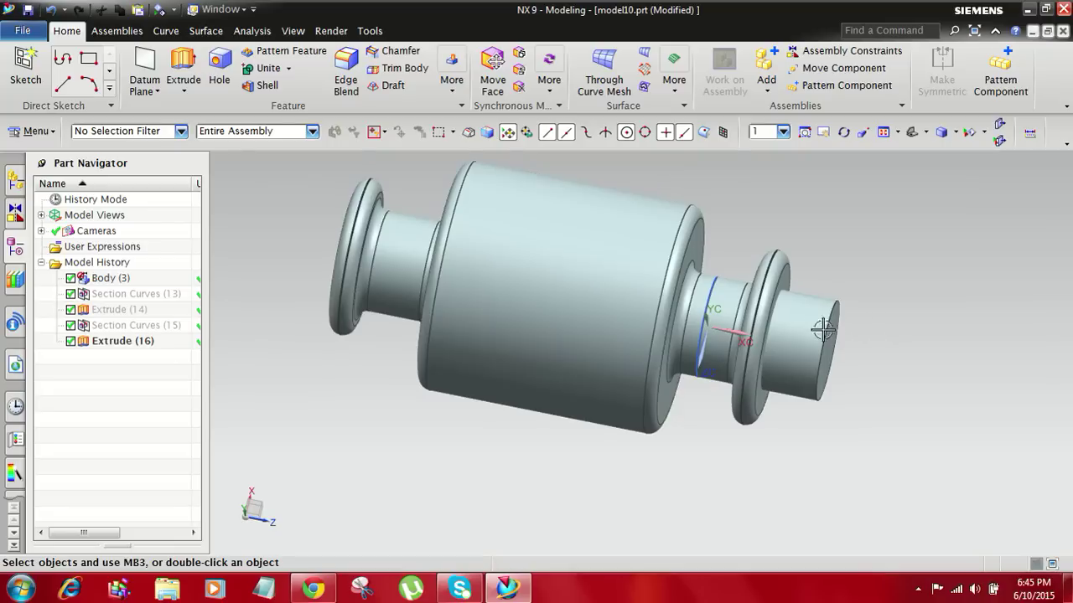
Step: Edit the neck cylinder's extrusion and shorten its end distance to 46 mm to meet the nearby flange
{"action": "double_click", "coordinate": [823, 331]}
{"action": "scroll", "coordinate": [814, 327], "scroll_direction": "up", "scroll_amount": 2}
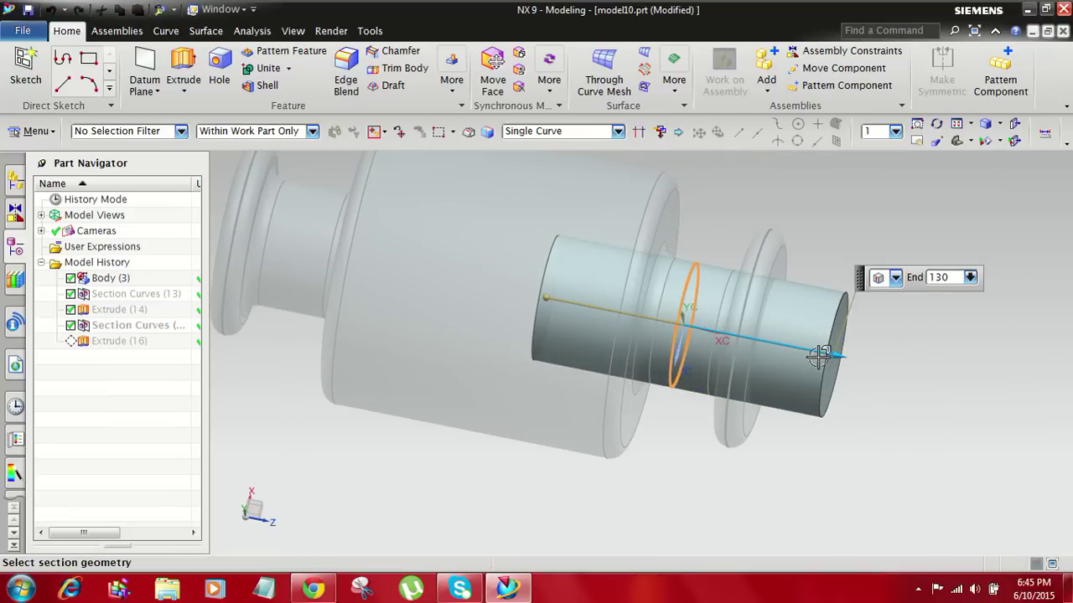
{"action": "middle_click_drag", "start_coordinate": [865, 400], "coordinate": [871, 369]}
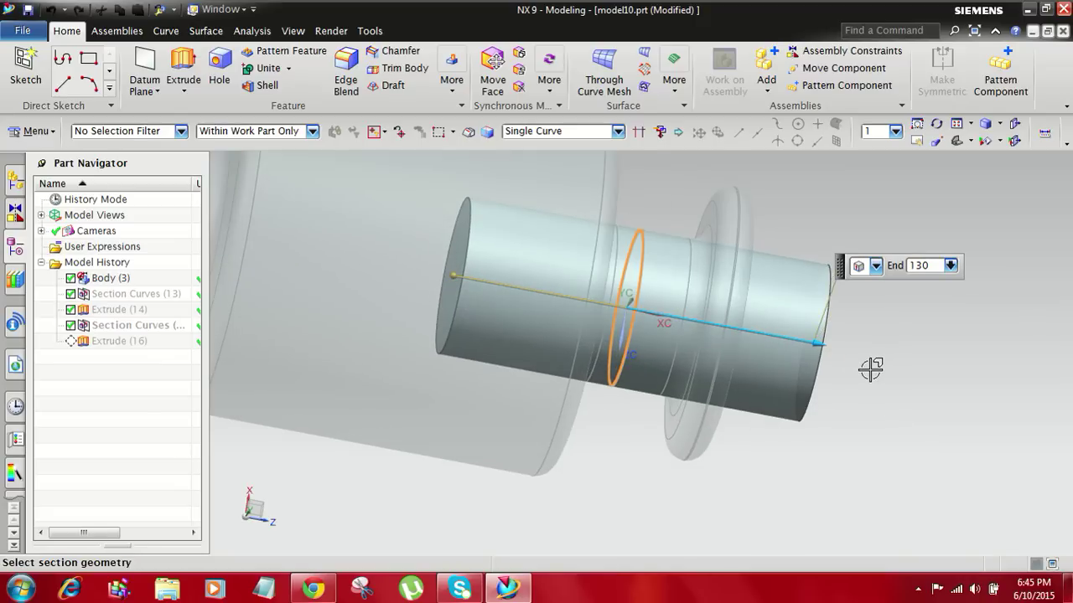
{"action": "left_click_drag", "start_coordinate": [817, 345], "coordinate": [701, 338]}
{"action": "middle_click_drag", "start_coordinate": [823, 369], "coordinate": [805, 369]}
{"action": "scroll", "coordinate": [687, 324], "scroll_direction": "up", "scroll_amount": 2}
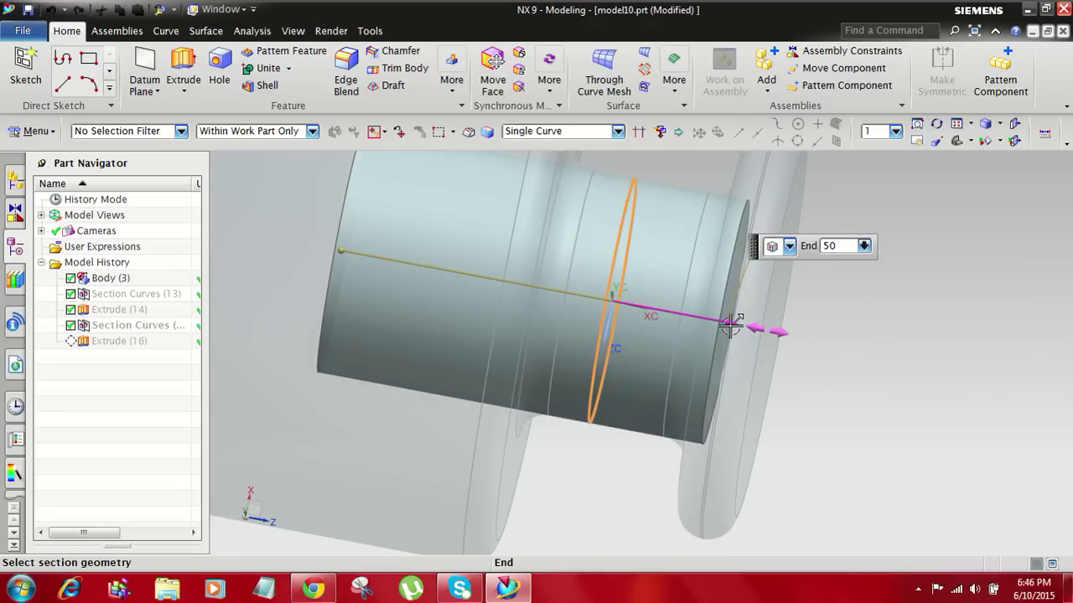
{"action": "left_click_drag", "start_coordinate": [729, 325], "coordinate": [712, 318]}
{"action": "middle_click_drag", "start_coordinate": [757, 319], "coordinate": [827, 327]}
{"action": "scroll", "coordinate": [757, 299], "scroll_direction": "up", "scroll_amount": 3}
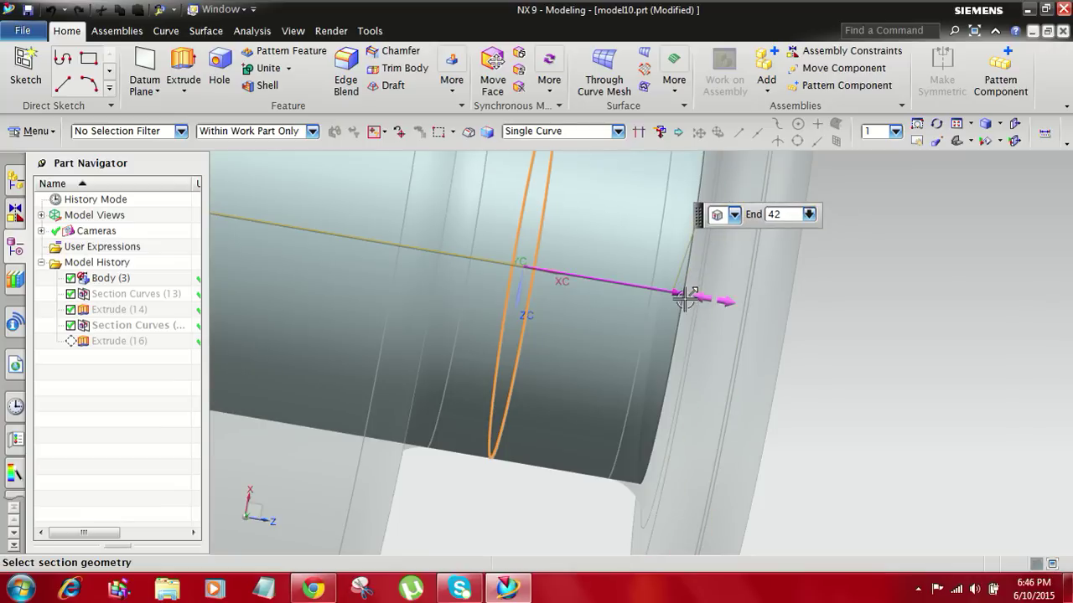
{"action": "left_click_drag", "start_coordinate": [687, 300], "coordinate": [694, 304]}
{"action": "scroll", "coordinate": [762, 310], "scroll_direction": "down", "scroll_amount": 3}
{"action": "middle_click_drag", "start_coordinate": [846, 388], "coordinate": [858, 390]}
Step: Extend the neck cylinder through the roller to the opposite flange with a start distance of -369 mm
{"action": "scroll", "coordinate": [857, 391], "scroll_direction": "down", "scroll_amount": 5}
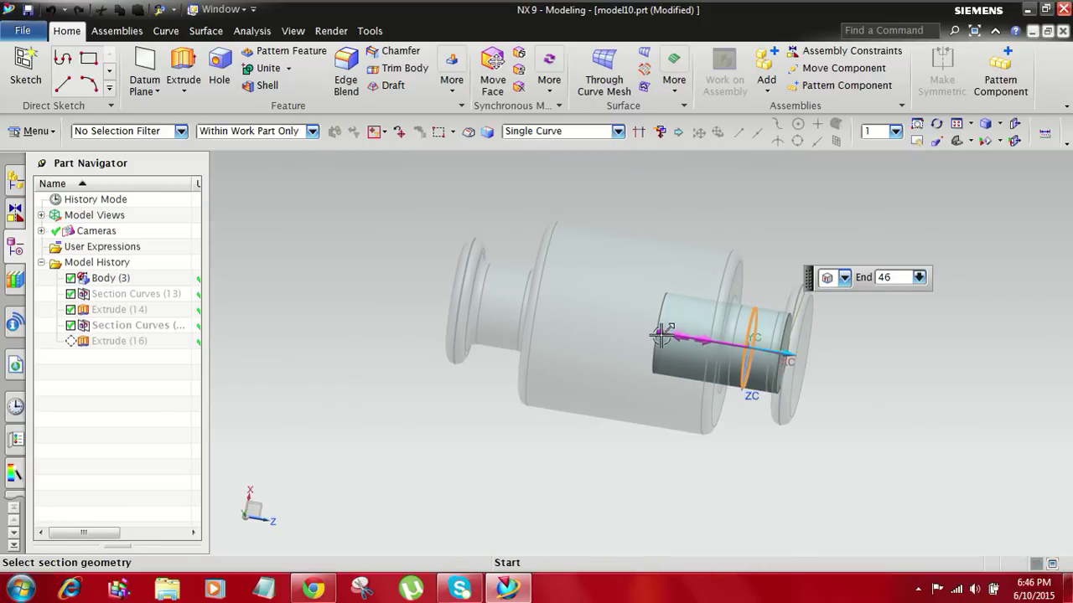
{"action": "left_click_drag", "start_coordinate": [528, 306], "coordinate": [467, 301]}
{"action": "scroll", "coordinate": [445, 302], "scroll_direction": "up", "scroll_amount": 4}
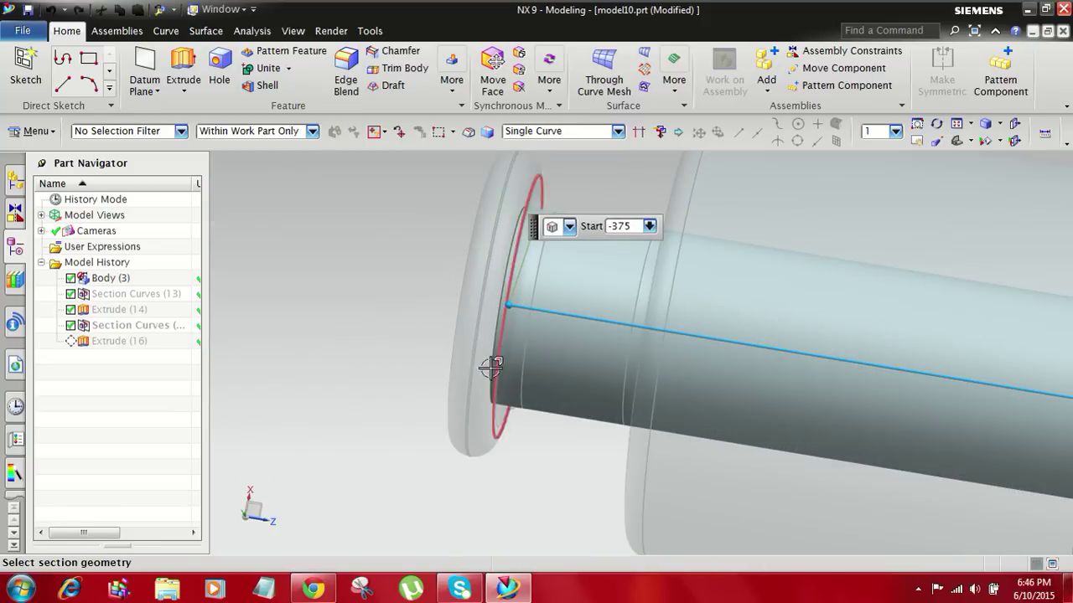
{"action": "scroll", "coordinate": [370, 376], "scroll_direction": "down", "scroll_amount": 1}
{"action": "middle_click_drag", "start_coordinate": [369, 375], "coordinate": [378, 364]}
{"action": "scroll", "coordinate": [457, 324], "scroll_direction": "up", "scroll_amount": 4}
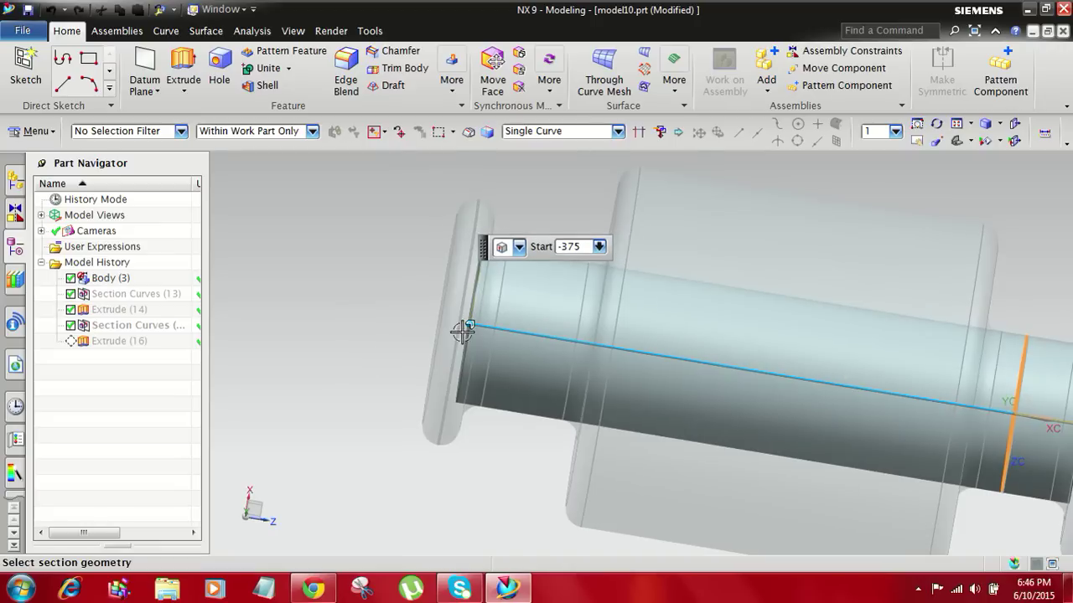
{"action": "mouse_move", "coordinate": [425, 333]}
{"action": "left_mouse_down"}
{"action": "mouse_move", "coordinate": [467, 345]}
{"action": "mouse_move", "coordinate": [439, 341]}
{"action": "left_mouse_up"}
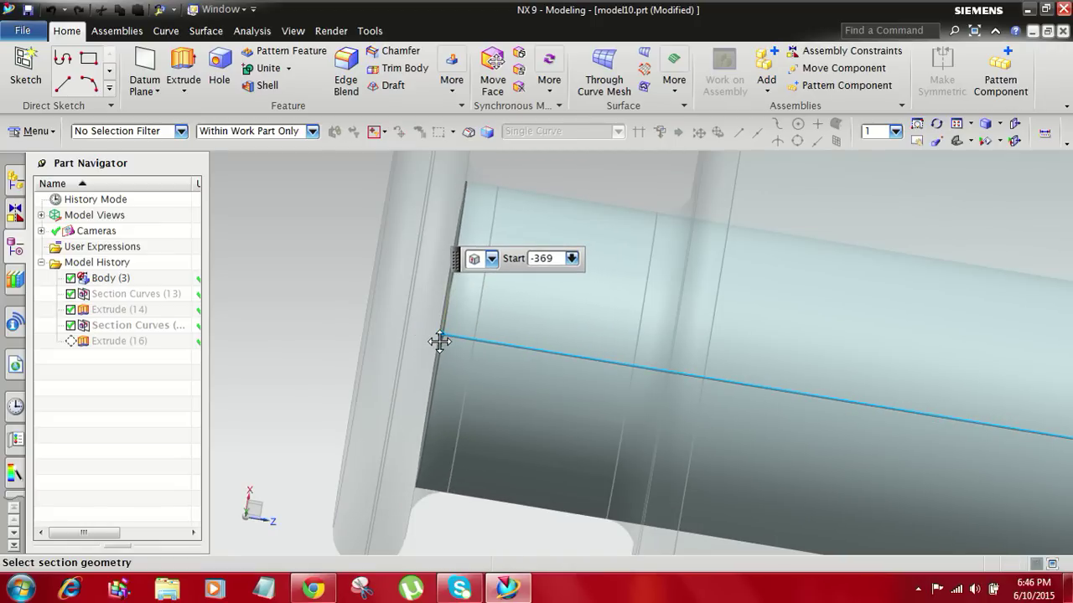
{"action": "scroll", "coordinate": [438, 321], "scroll_direction": "down", "scroll_amount": 2}
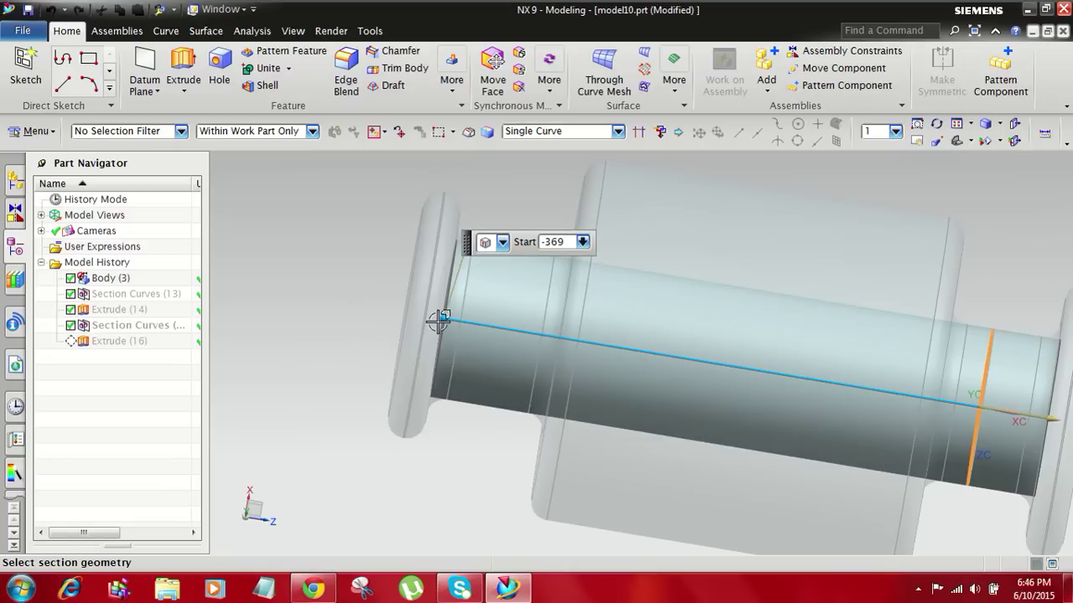
{"action": "middle_click", "coordinate": [326, 289]}
Step: Hide the original roller body and the neck's circle so that only the neck cylinder is shown
{"action": "mouse_move", "coordinate": [328, 288]}
{"action": "middle_mouse_down"}
{"action": "mouse_move", "coordinate": [307, 280]}
{"action": "mouse_move", "coordinate": [315, 285]}
{"action": "middle_mouse_up"}
{"action": "scroll", "coordinate": [353, 252], "scroll_direction": "down", "scroll_amount": 3}
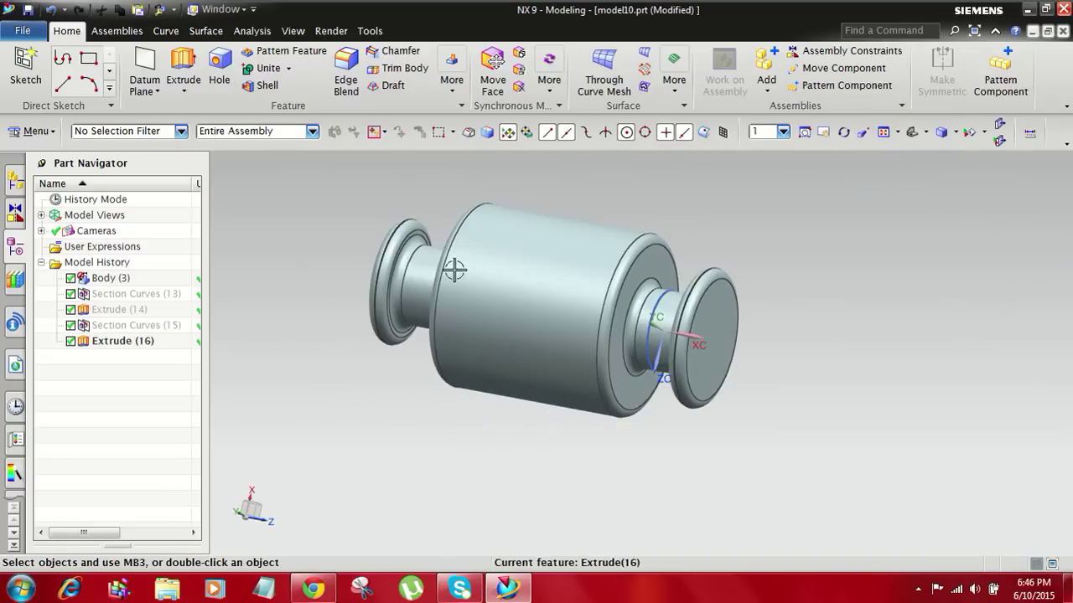
{"action": "left_click", "coordinate": [547, 279]}
{"action": "right_click_drag", "start_coordinate": [547, 279], "coordinate": [523, 459]}
{"action": "middle_click_drag", "start_coordinate": [755, 409], "coordinate": [749, 363]}
{"action": "scroll", "coordinate": [654, 358], "scroll_direction": "up", "scroll_amount": 3}
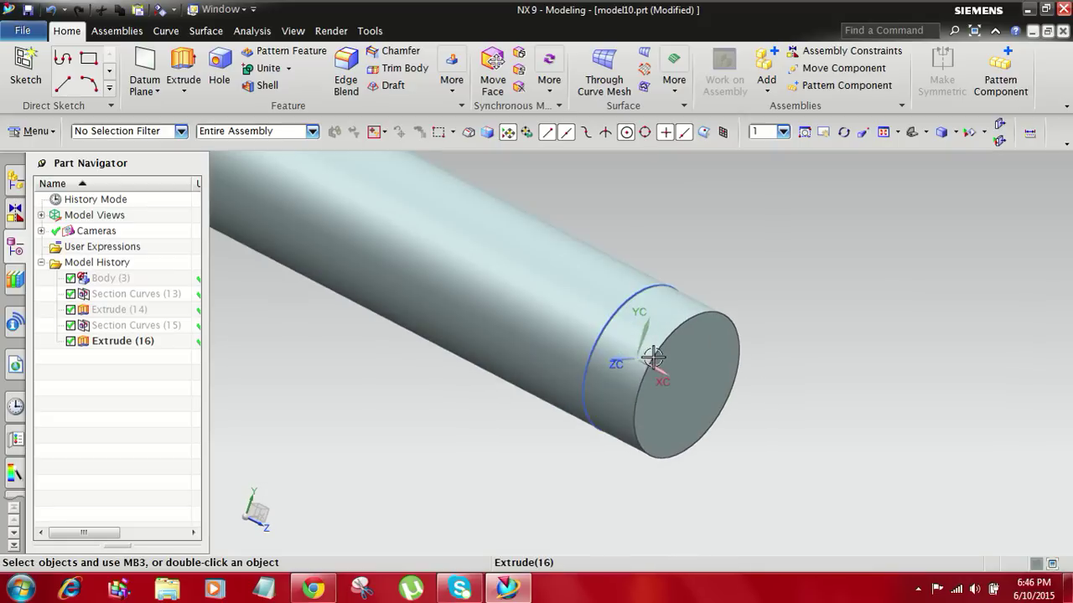
{"action": "scroll", "coordinate": [755, 391], "scroll_direction": "down", "scroll_amount": 1}
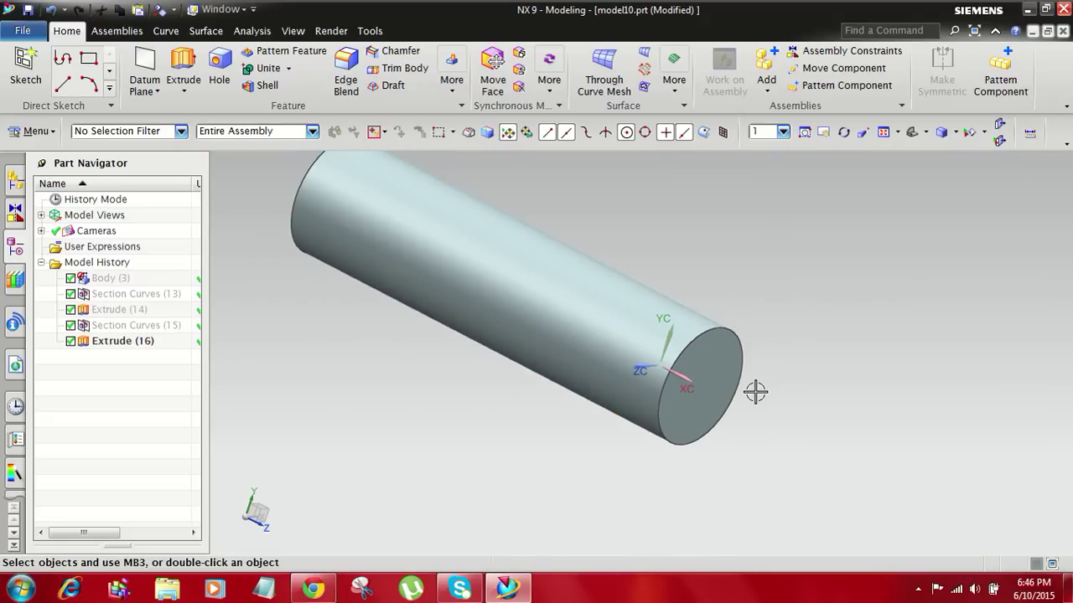
Step: Show the main roller cylinder, Extrude (14), together with the neck cylinder
{"action": "left_click", "coordinate": [115, 310]}
{"action": "right_click", "coordinate": [117, 310]}
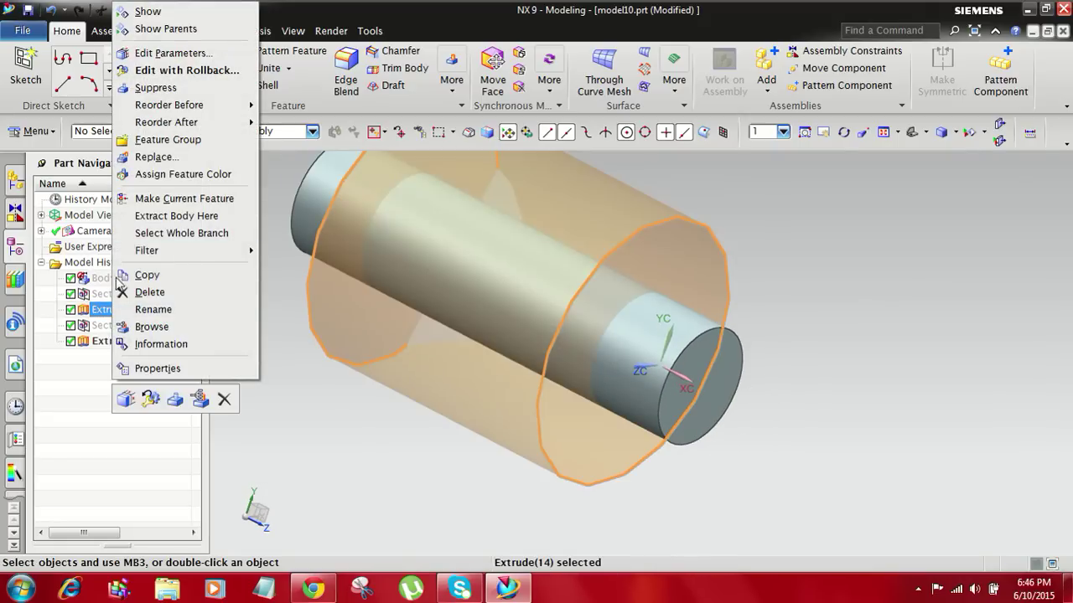
{"action": "left_click", "coordinate": [149, 13]}
Step: Examine the rebuilt main cylinder and the neck protruding from its opposite end
{"action": "middle_click_drag", "start_coordinate": [842, 334], "coordinate": [755, 395]}
{"action": "scroll", "coordinate": [776, 380], "scroll_direction": "down", "scroll_amount": 3}
{"action": "scroll", "coordinate": [729, 267], "scroll_direction": "up", "scroll_amount": 3}
{"action": "scroll", "coordinate": [604, 216], "scroll_direction": "down", "scroll_amount": 2}
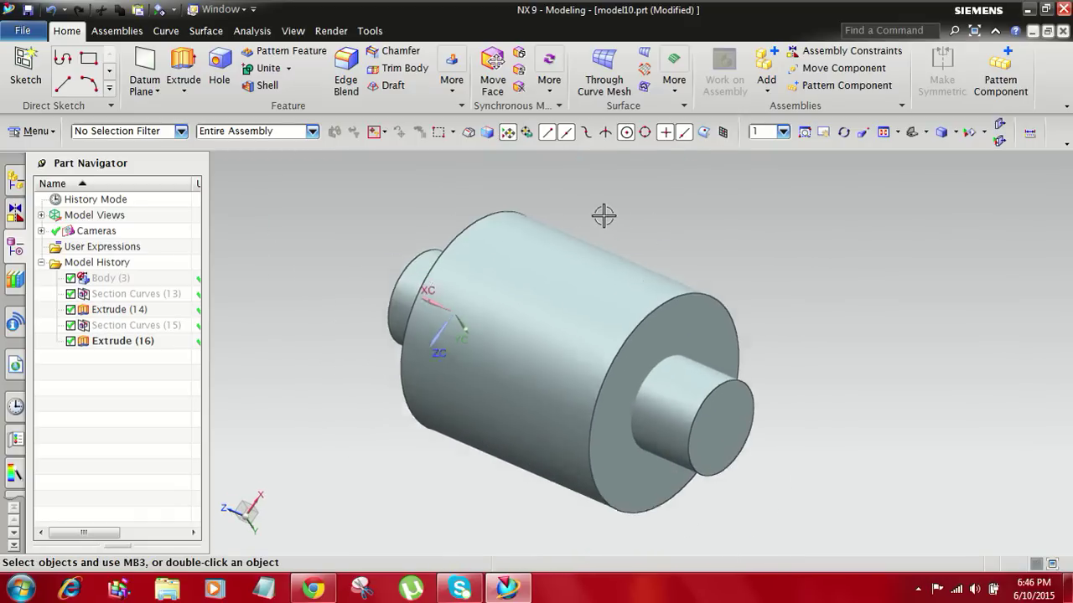
{"action": "scroll", "coordinate": [578, 388], "scroll_direction": "up", "scroll_amount": 3}
{"action": "scroll", "coordinate": [671, 378], "scroll_direction": "down", "scroll_amount": 2}
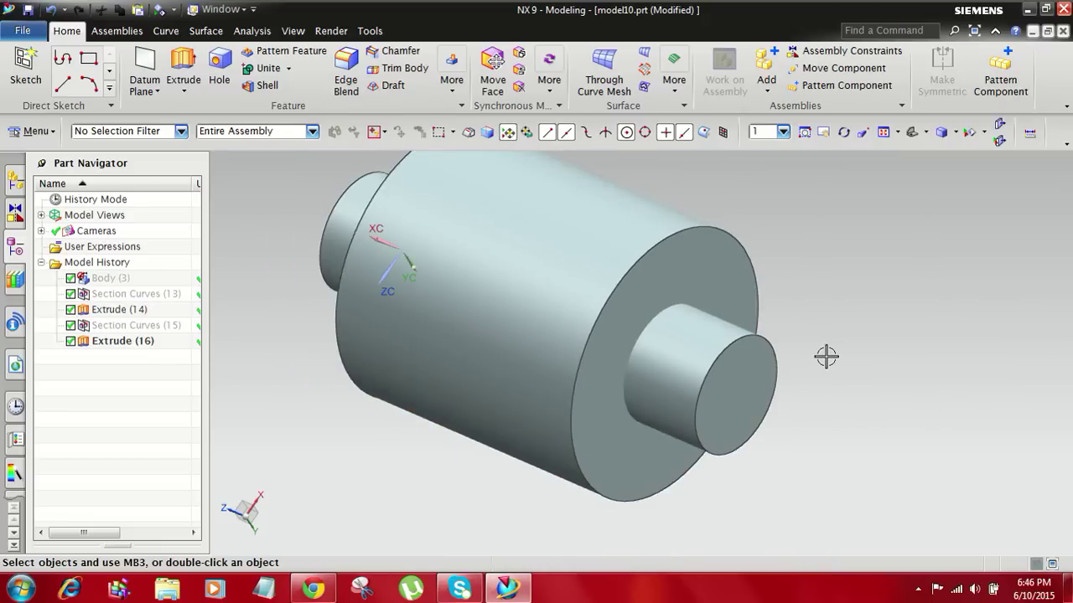
{"action": "scroll", "coordinate": [821, 361], "scroll_direction": "up", "scroll_amount": 3}
{"action": "scroll", "coordinate": [817, 372], "scroll_direction": "down", "scroll_amount": 1}
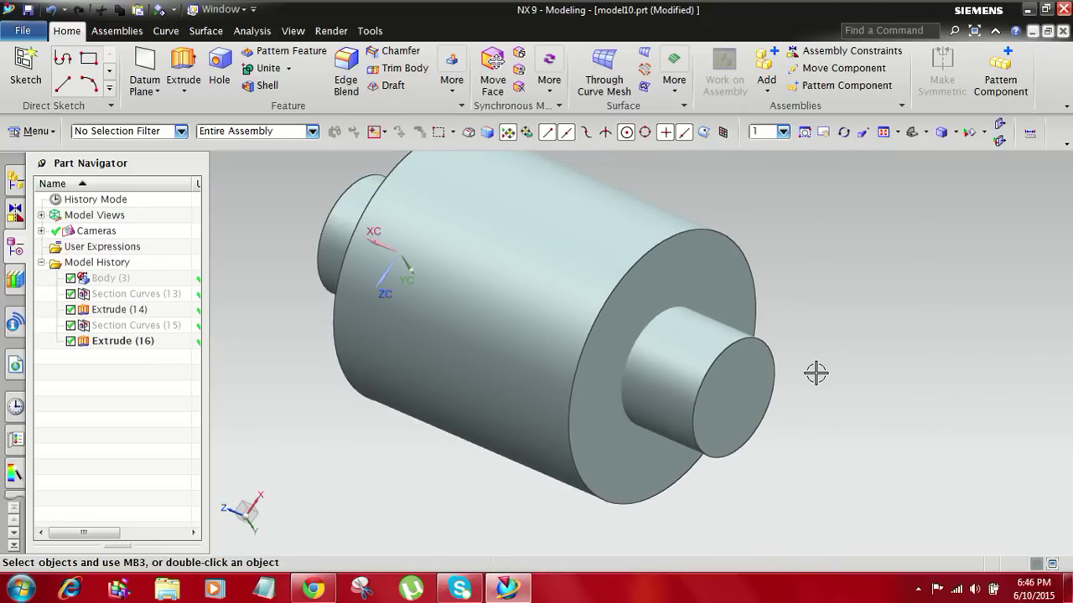
Step: Show the original roller body, Body (3), again alongside the rebuilt cylinders
{"action": "left_click", "coordinate": [96, 281]}
{"action": "right_click", "coordinate": [96, 280]}
{"action": "left_click", "coordinate": [124, 255]}
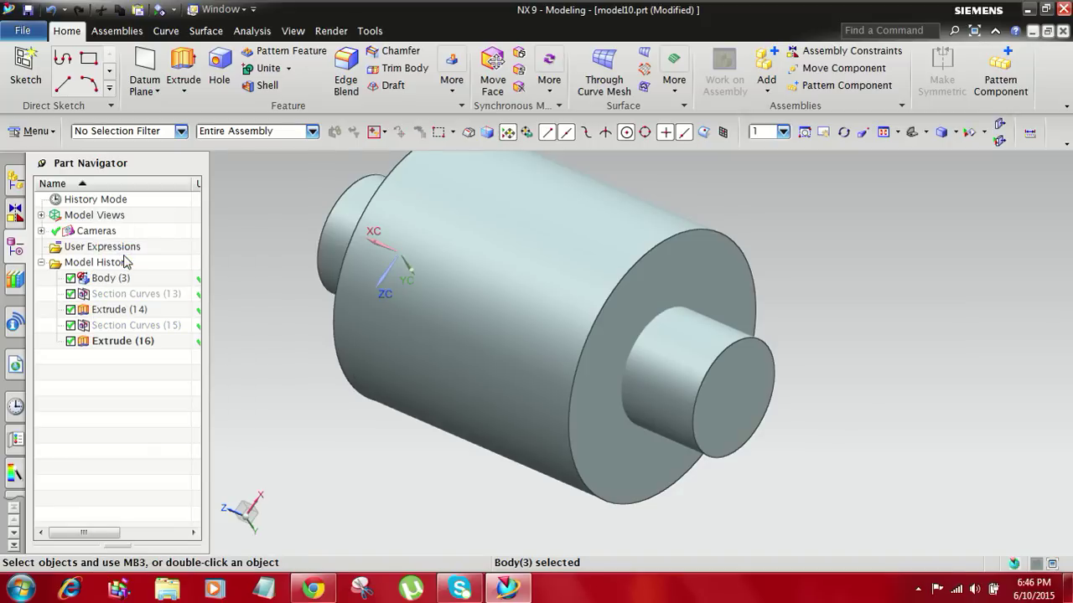
{"action": "scroll", "coordinate": [424, 365], "scroll_direction": "down", "scroll_amount": 2}
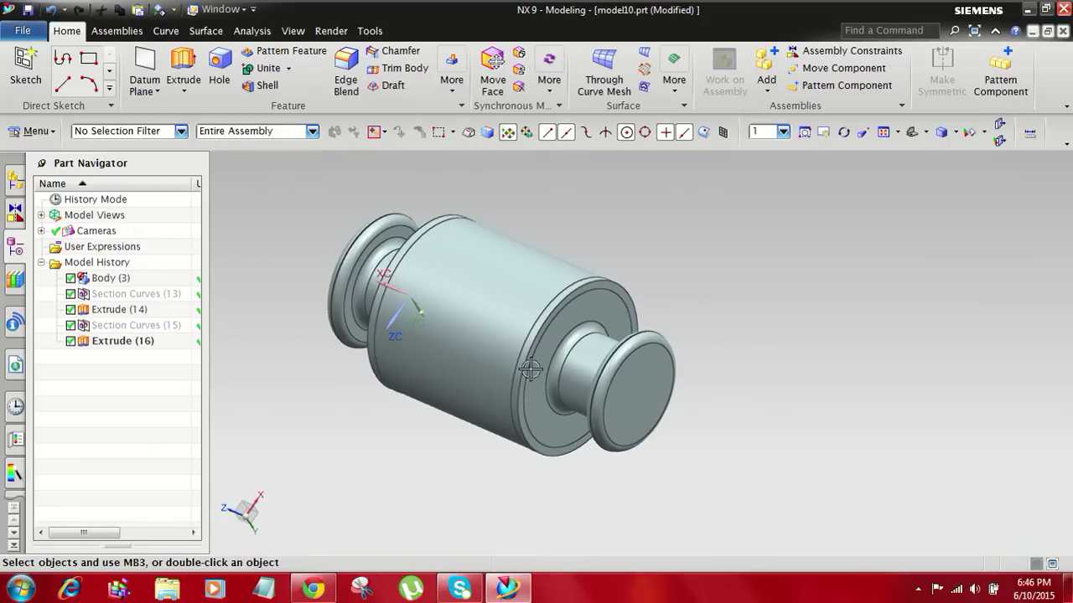
{"action": "scroll", "coordinate": [530, 369], "scroll_direction": "up", "scroll_amount": 2}
Step: Hide the rebuilt cylinders, Extrude (14) and Extrude (16), so that only the original roller body is shown
{"action": "left_click", "coordinate": [118, 311]}
{"action": "right_click", "coordinate": [117, 315]}
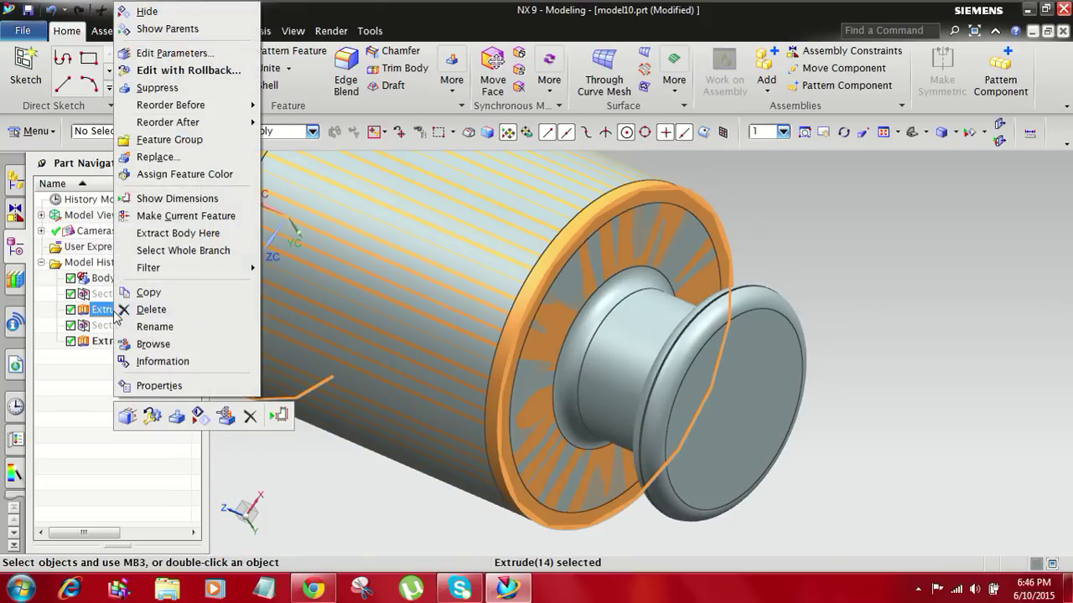
{"action": "left_click", "coordinate": [147, 11]}
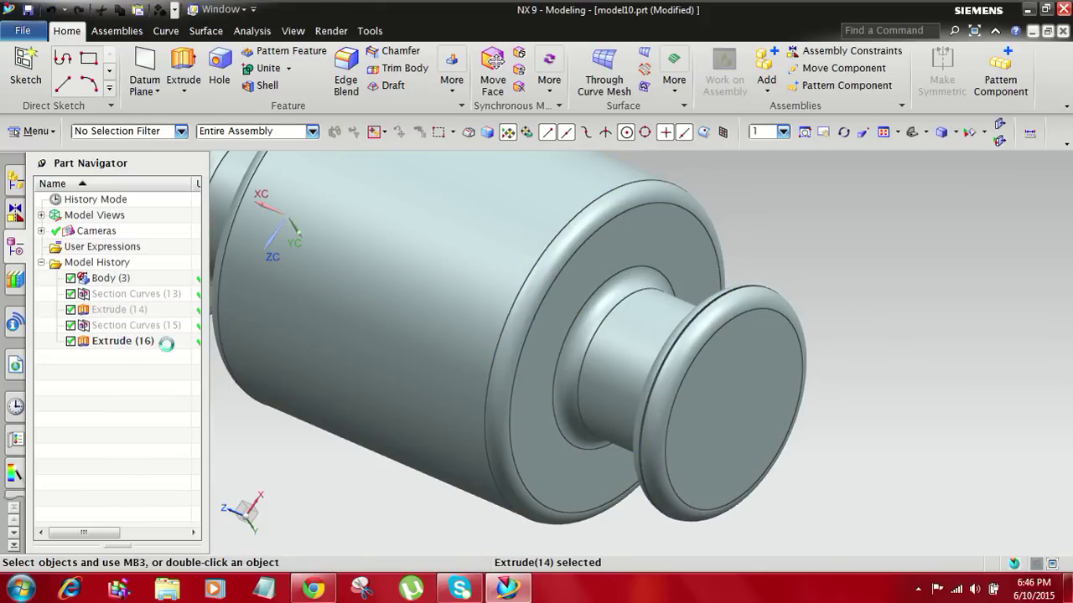
{"action": "key", "text": "ctrl+b"}
{"action": "left_click", "coordinate": [238, 406]}
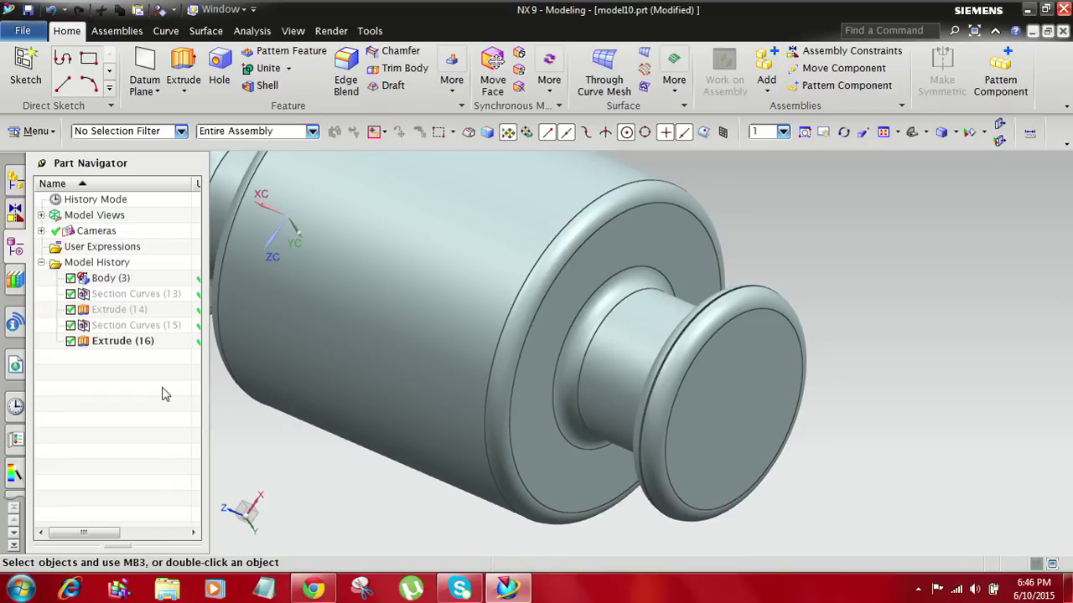
{"action": "left_click", "coordinate": [134, 343]}
{"action": "right_click", "coordinate": [137, 345]}
{"action": "left_click", "coordinate": [194, 11]}
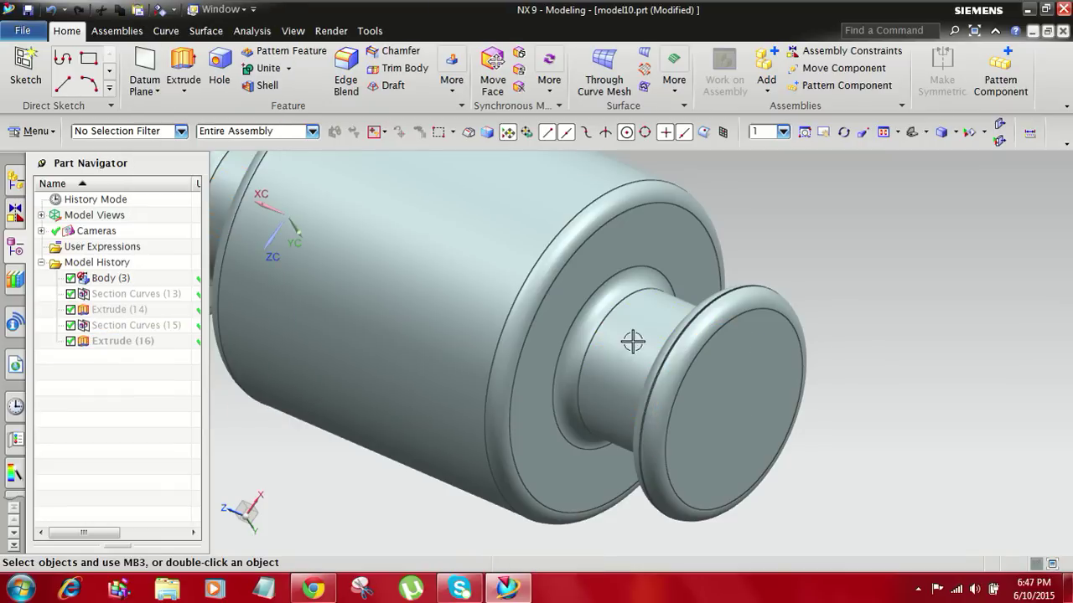
Step: Examine the necks and end flanges of the original roller body
{"action": "scroll", "coordinate": [866, 388], "scroll_direction": "down", "scroll_amount": 2}
{"action": "mouse_move", "coordinate": [866, 388]}
{"action": "middle_mouse_down"}
{"action": "mouse_move", "coordinate": [881, 395]}
{"action": "mouse_move", "coordinate": [853, 390]}
{"action": "middle_mouse_up"}
{"action": "scroll", "coordinate": [865, 381], "scroll_direction": "up", "scroll_amount": 2}
{"action": "scroll", "coordinate": [855, 386], "scroll_direction": "up", "scroll_amount": 3}
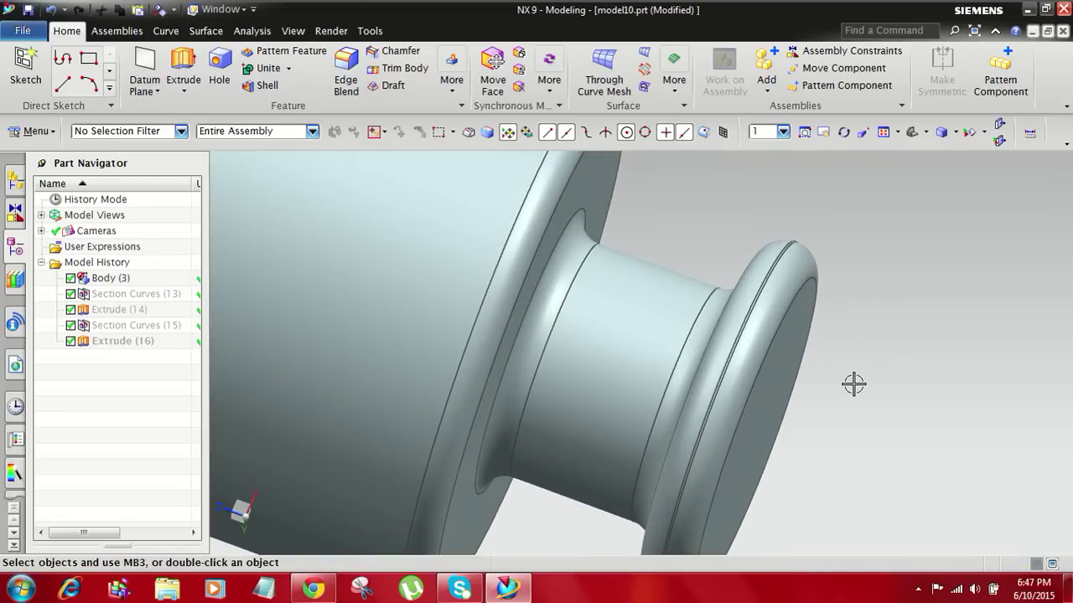
{"action": "scroll", "coordinate": [846, 381], "scroll_direction": "down", "scroll_amount": 4}
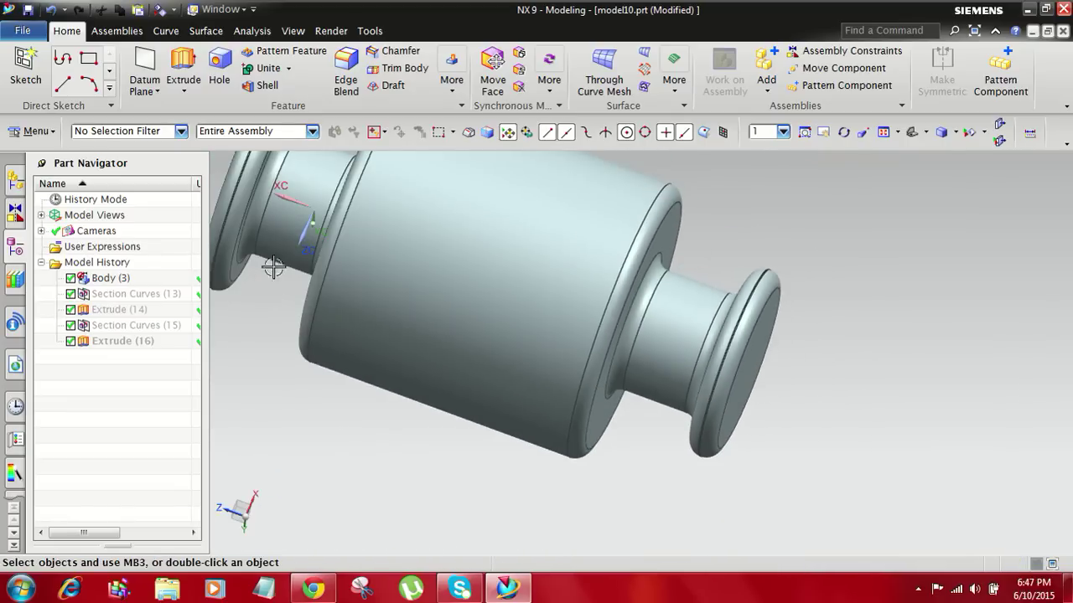
{"action": "middle_click_drag", "start_coordinate": [462, 503], "coordinate": [448, 496]}
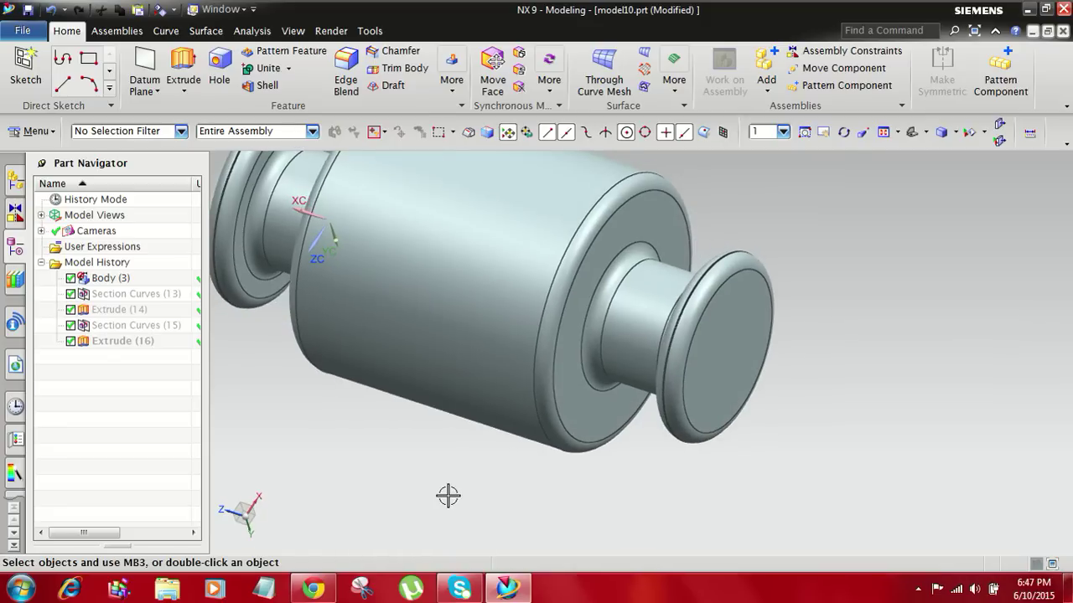
{"action": "left_click", "coordinate": [910, 135]}
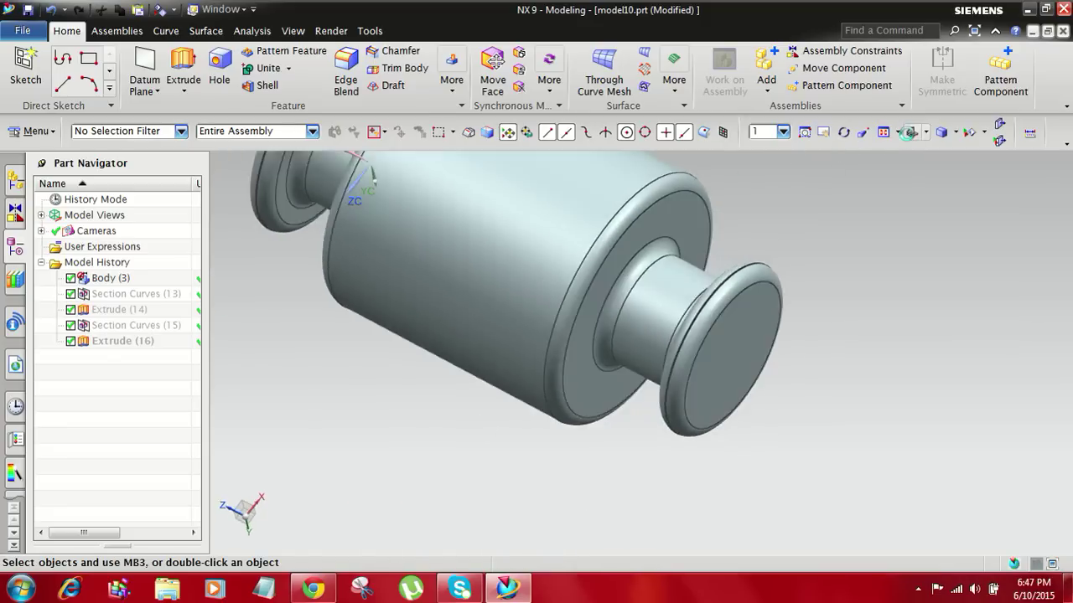
Step: Move the WCS 50 mm along its XC axis from the neck into the adjacent end flange
{"action": "scroll", "coordinate": [781, 368], "scroll_direction": "down", "scroll_amount": 2}
{"action": "middle_click_drag", "start_coordinate": [827, 349], "coordinate": [698, 297]}
{"action": "scroll", "coordinate": [495, 355], "scroll_direction": "up", "scroll_amount": 5}
{"action": "scroll", "coordinate": [440, 383], "scroll_direction": "up", "scroll_amount": 2}
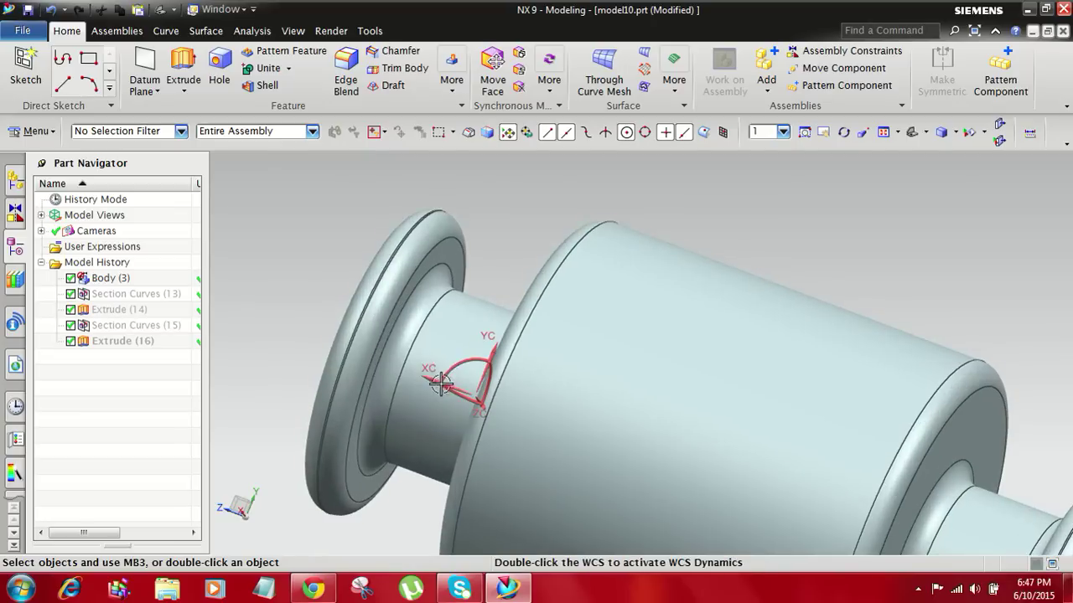
{"action": "double_click", "coordinate": [441, 379]}
{"action": "scroll", "coordinate": [542, 250], "scroll_direction": "down", "scroll_amount": 2}
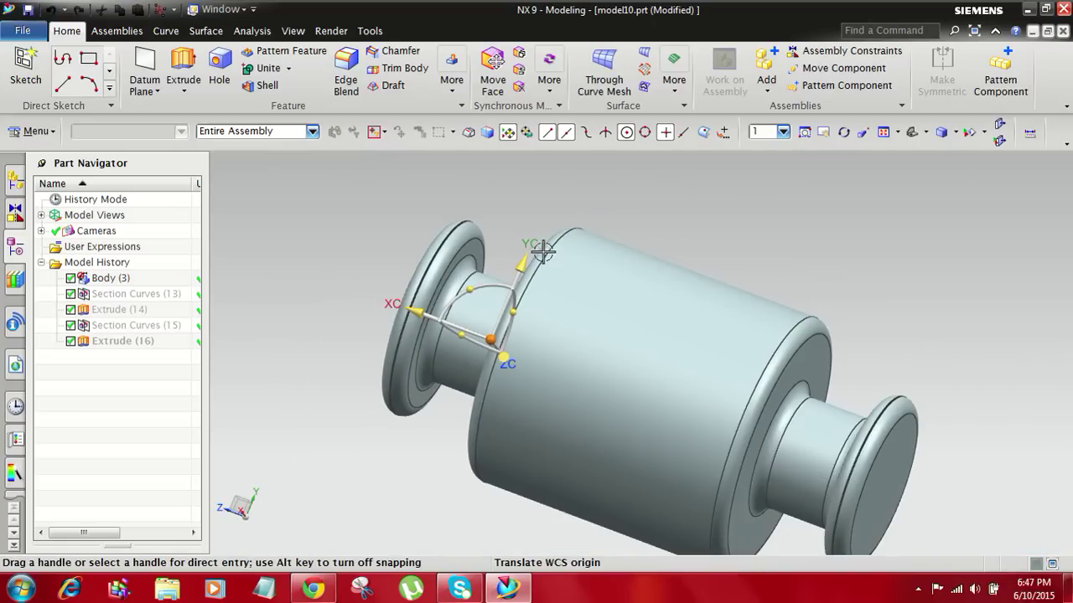
{"action": "middle_click_drag", "start_coordinate": [893, 303], "coordinate": [826, 386]}
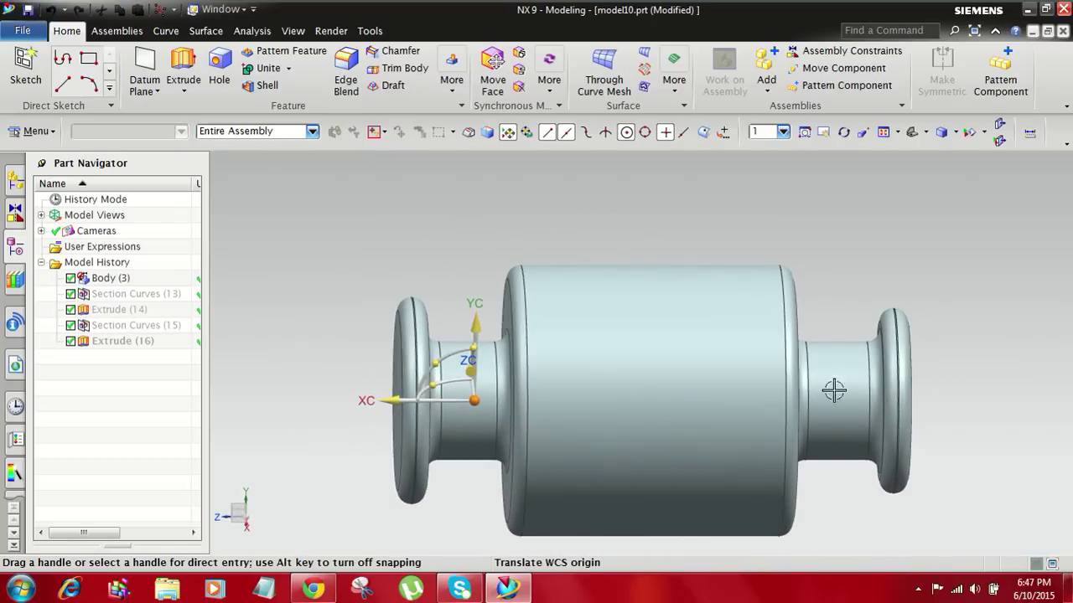
{"action": "scroll", "coordinate": [494, 438], "scroll_direction": "up", "scroll_amount": 4}
{"action": "scroll", "coordinate": [469, 287], "scroll_direction": "down", "scroll_amount": 2}
{"action": "left_click_drag", "start_coordinate": [368, 337], "coordinate": [310, 345]}
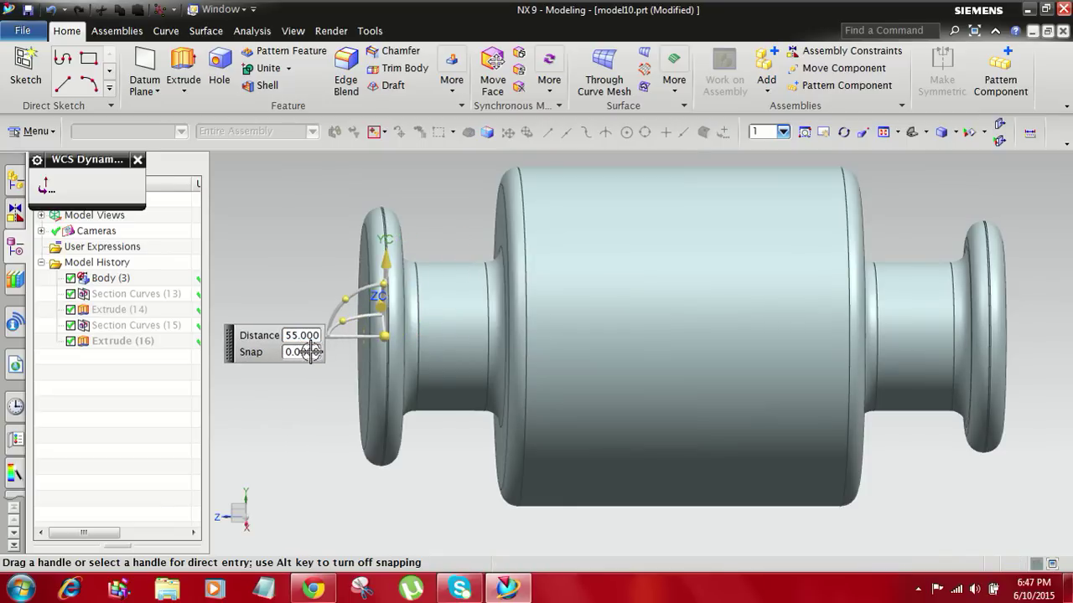
Step: Check the WCS origin's position against the edge lines around the flange's rim, and finish the WCS move
{"action": "scroll", "coordinate": [377, 336], "scroll_direction": "up", "scroll_amount": 3}
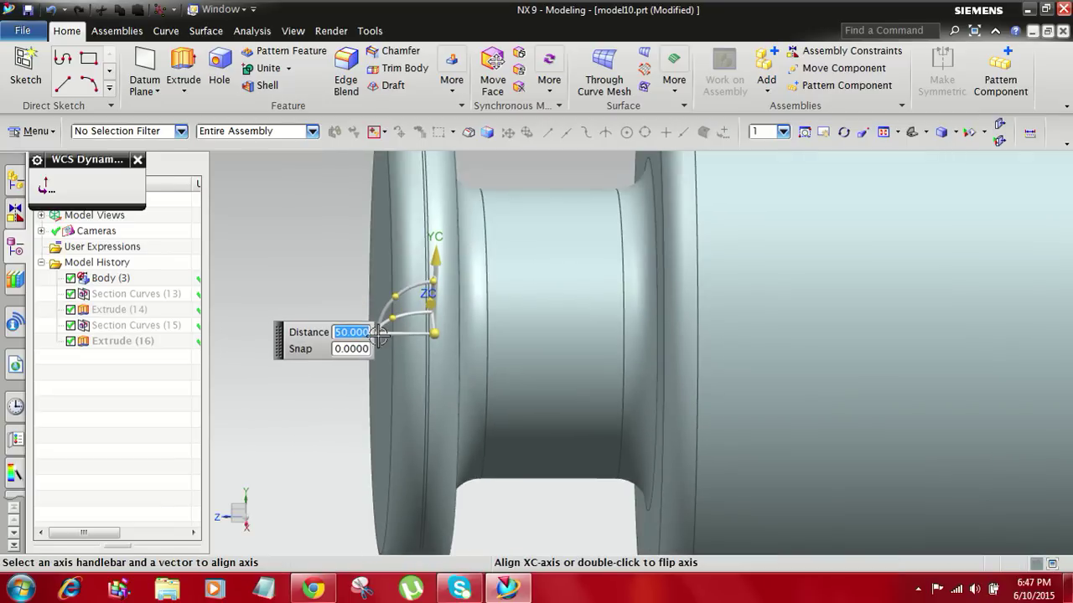
{"action": "scroll", "coordinate": [335, 347], "scroll_direction": "down", "scroll_amount": 3}
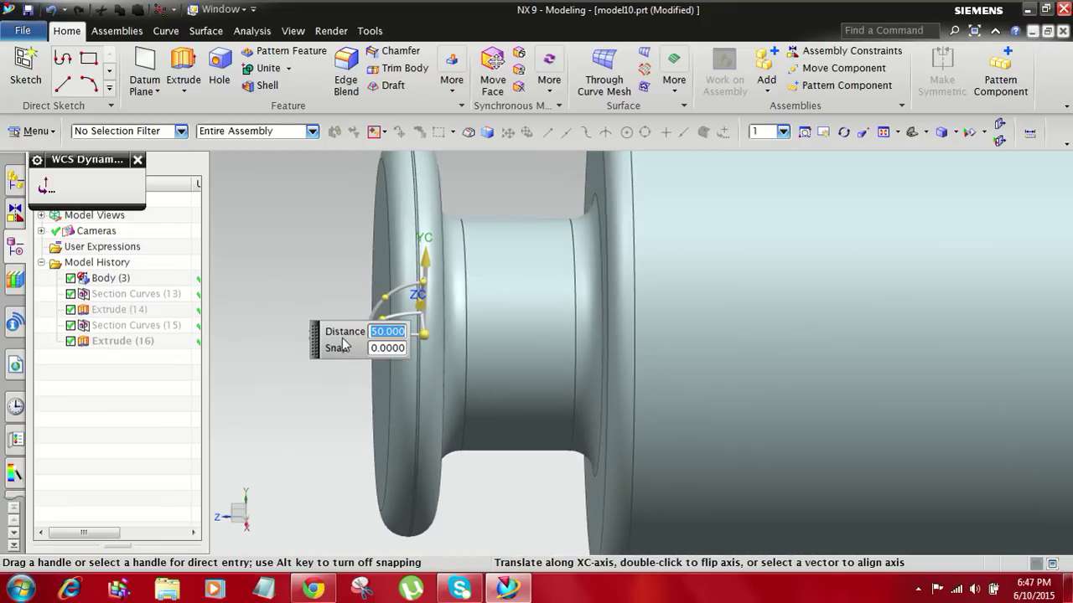
{"action": "middle_click_drag", "start_coordinate": [354, 422], "coordinate": [354, 425]}
{"action": "scroll", "coordinate": [354, 342], "scroll_direction": "up", "scroll_amount": 3}
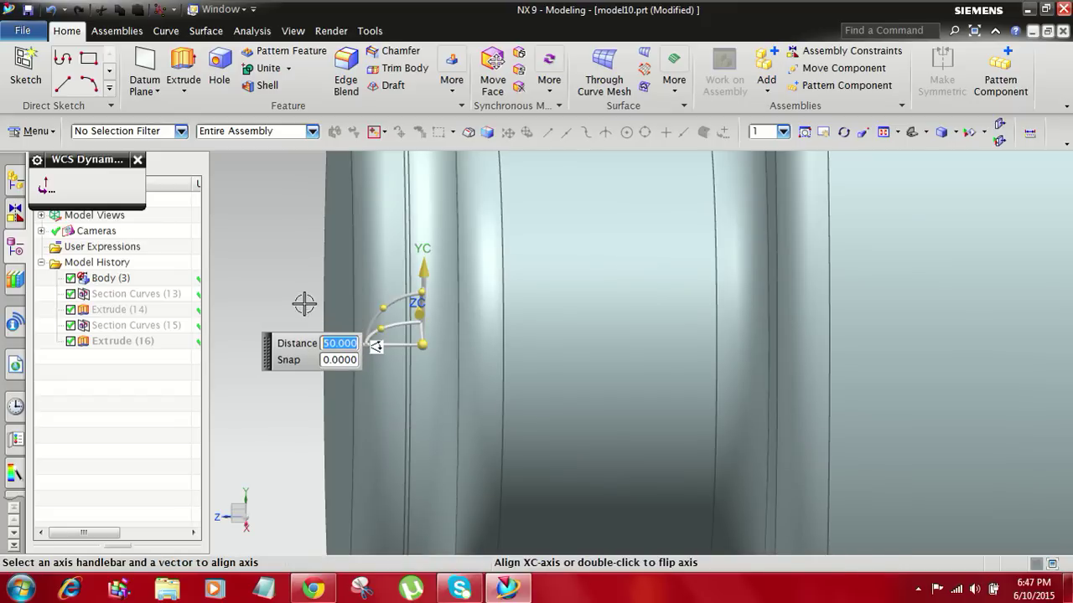
{"action": "scroll", "coordinate": [304, 304], "scroll_direction": "up", "scroll_amount": 2}
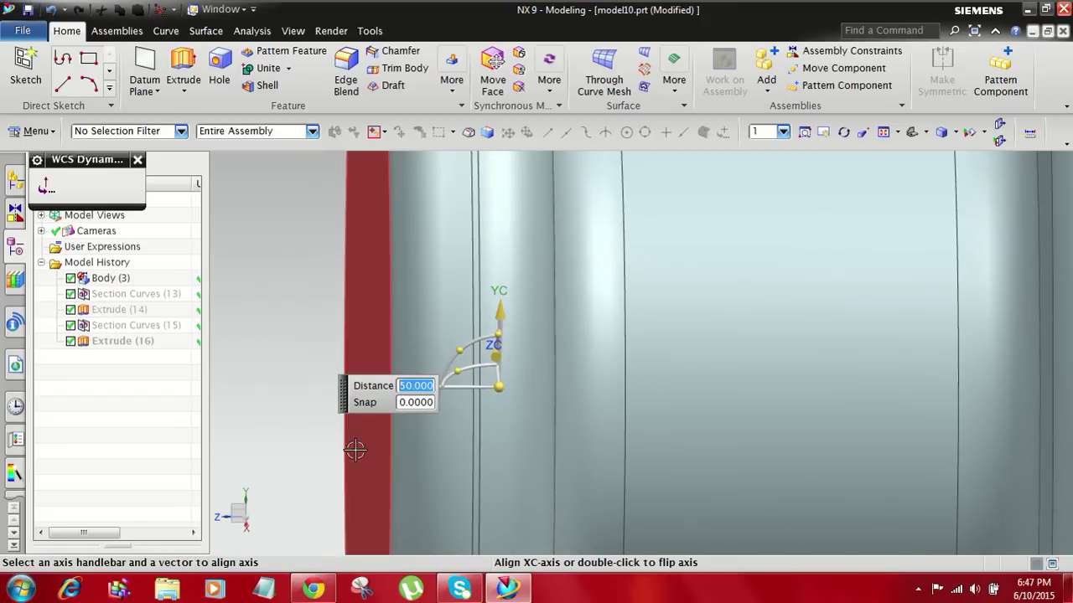
{"action": "scroll", "coordinate": [455, 385], "scroll_direction": "up", "scroll_amount": 2}
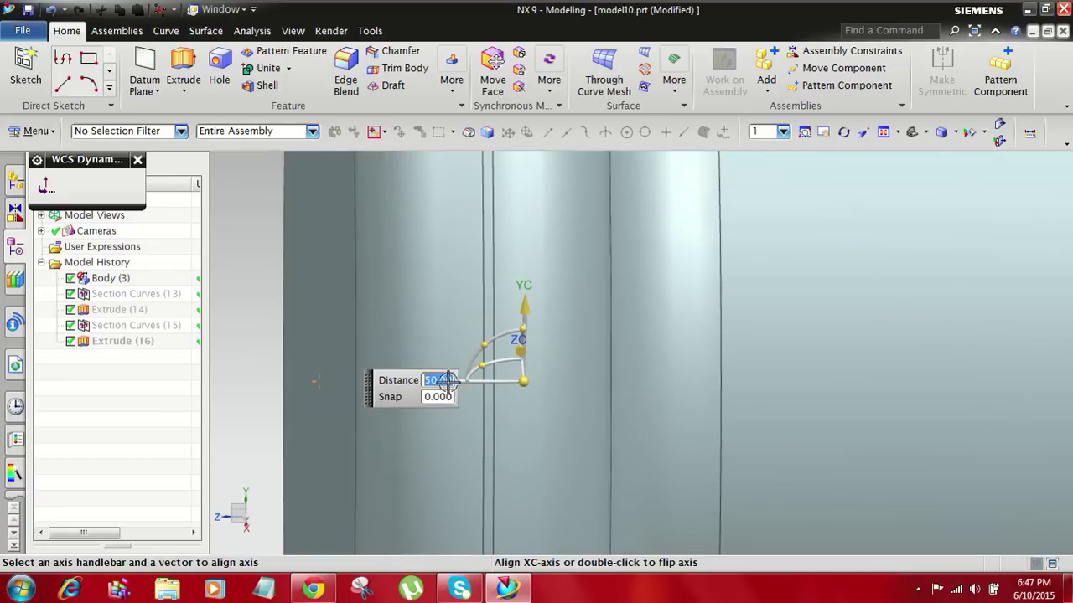
{"action": "scroll", "coordinate": [423, 368], "scroll_direction": "up", "scroll_amount": 3}
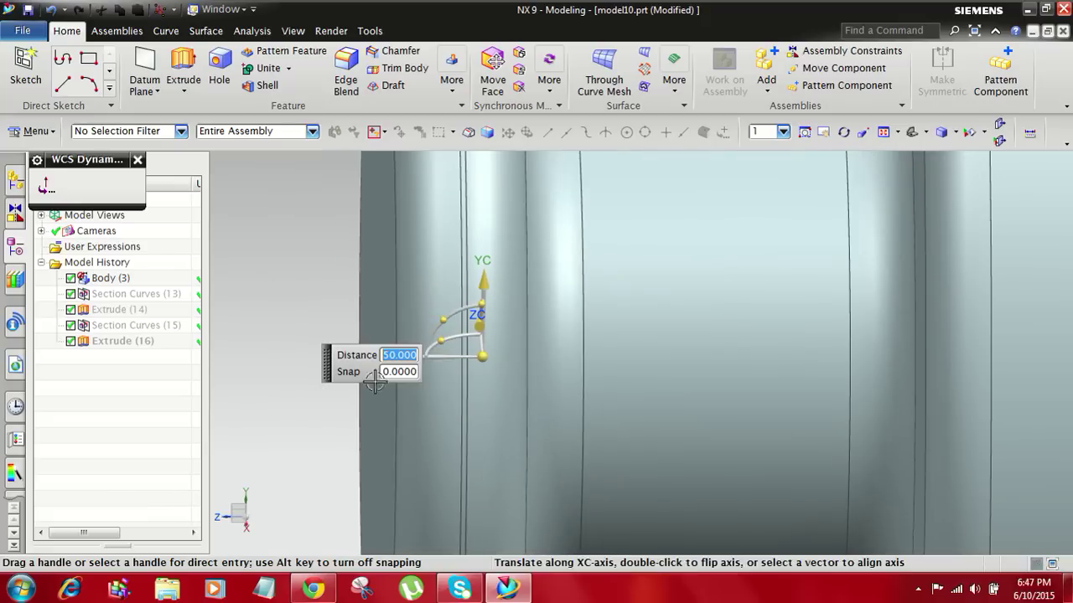
{"action": "left_click", "coordinate": [138, 159]}
Step: Shift the WCS a further 2 mm along XC toward the flange's middle edge lines
{"action": "double_click", "coordinate": [455, 357]}
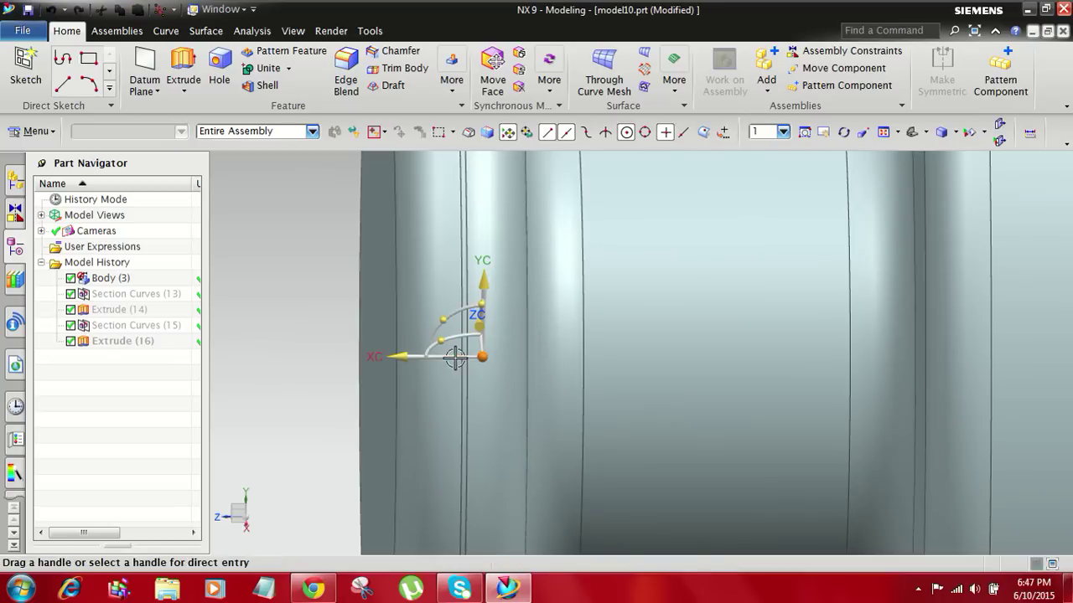
{"action": "left_click_drag", "start_coordinate": [407, 355], "coordinate": [399, 361]}
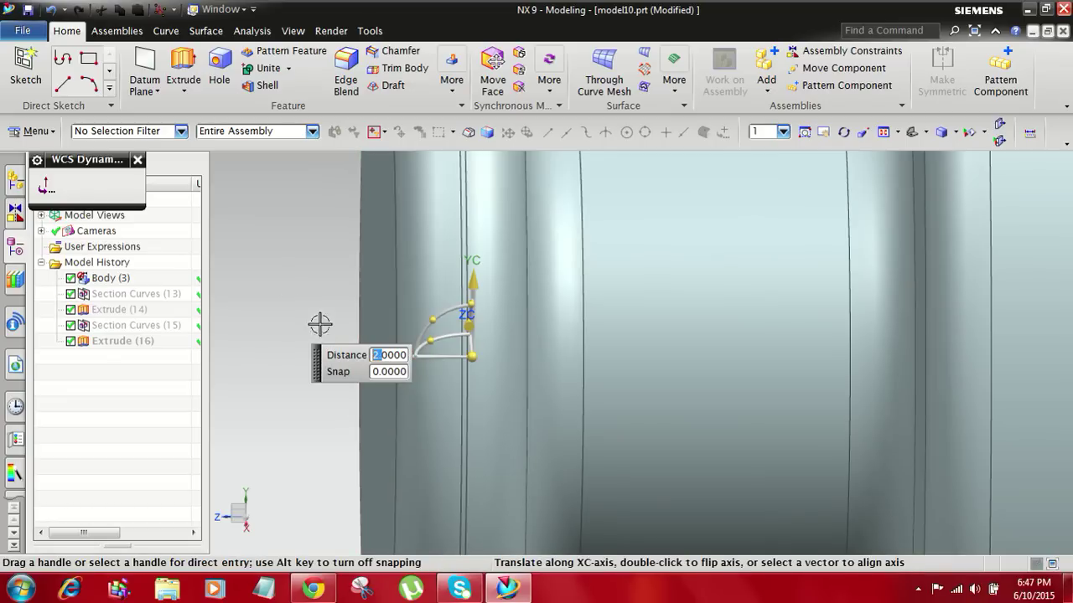
{"action": "left_click", "coordinate": [137, 163]}
Step: Shift the WCS another 1.5 mm along XC so its origin lies between the flange's two middle edge lines
{"action": "scroll", "coordinate": [432, 354], "scroll_direction": "up", "scroll_amount": 3}
{"action": "double_click", "coordinate": [469, 361]}
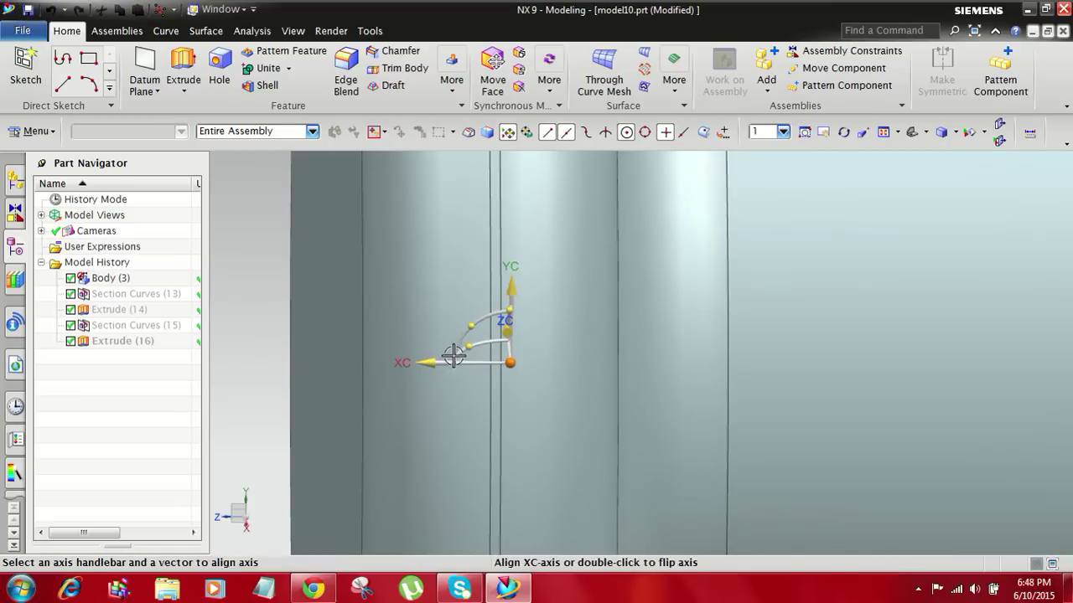
{"action": "left_click_drag", "start_coordinate": [430, 363], "coordinate": [421, 366]}
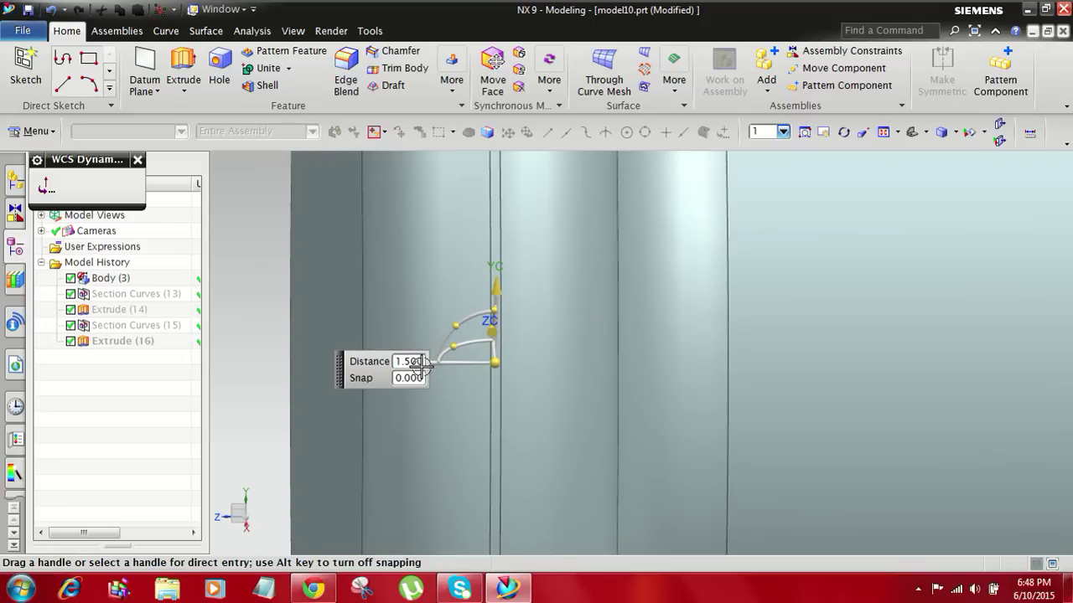
{"action": "middle_click", "coordinate": [261, 307]}
{"action": "scroll", "coordinate": [360, 360], "scroll_direction": "down", "scroll_amount": 7}
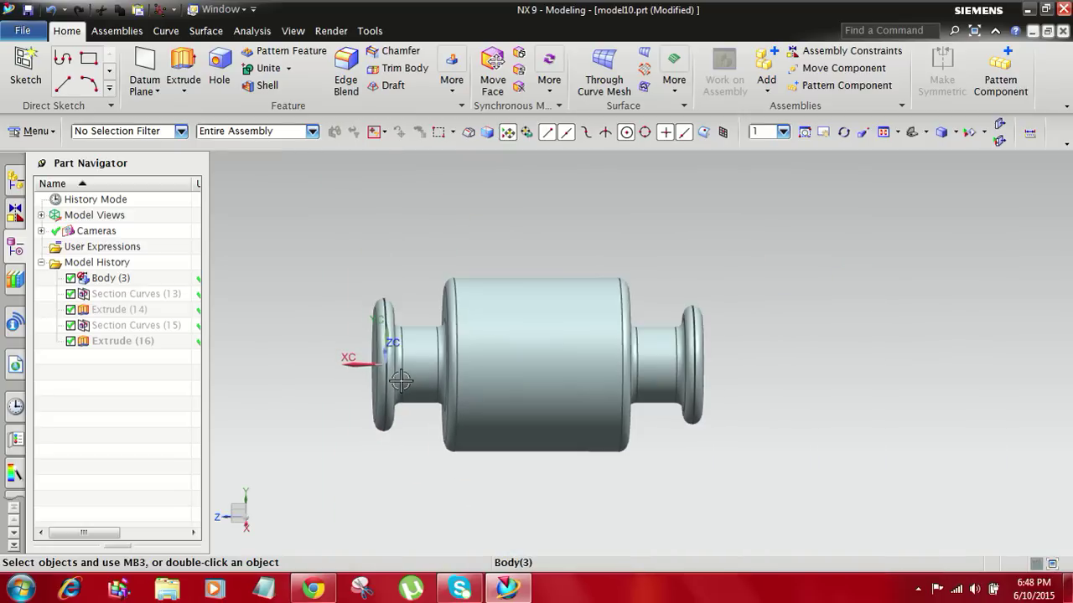
Step: Create a section curve of the whole roller body on the XC plane through the end flange
{"action": "scroll", "coordinate": [322, 347], "scroll_direction": "up", "scroll_amount": 1}
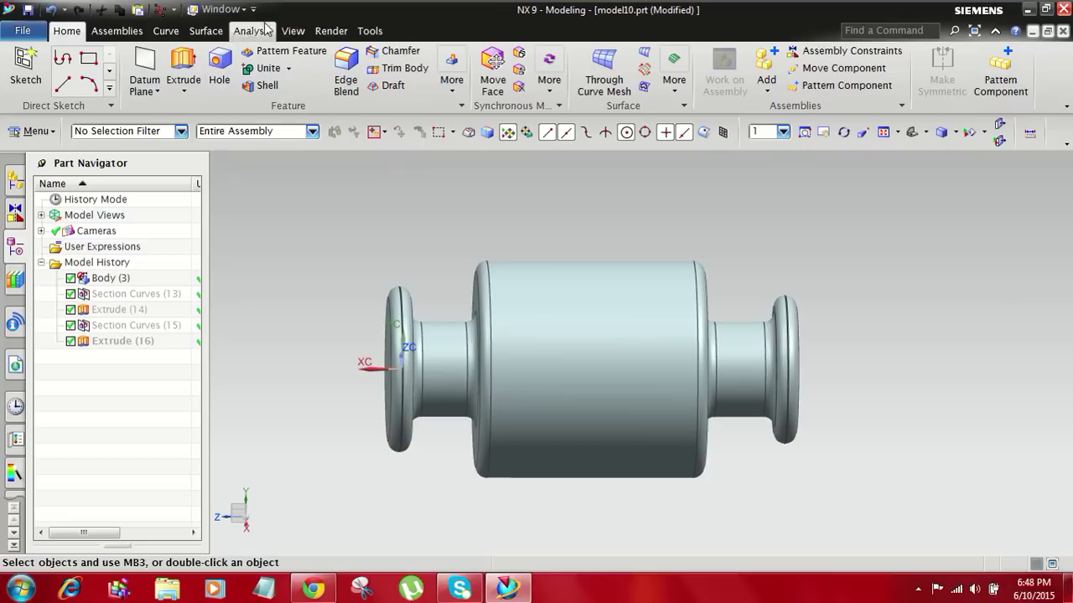
{"action": "left_click", "coordinate": [165, 31]}
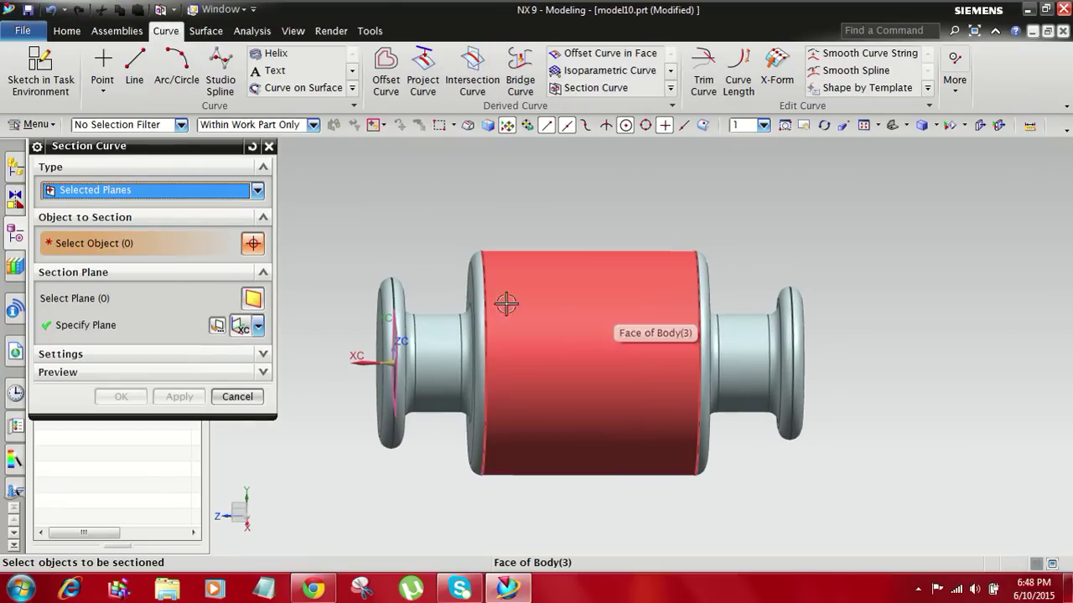
{"action": "left_click_drag", "start_coordinate": [301, 180], "coordinate": [938, 515]}
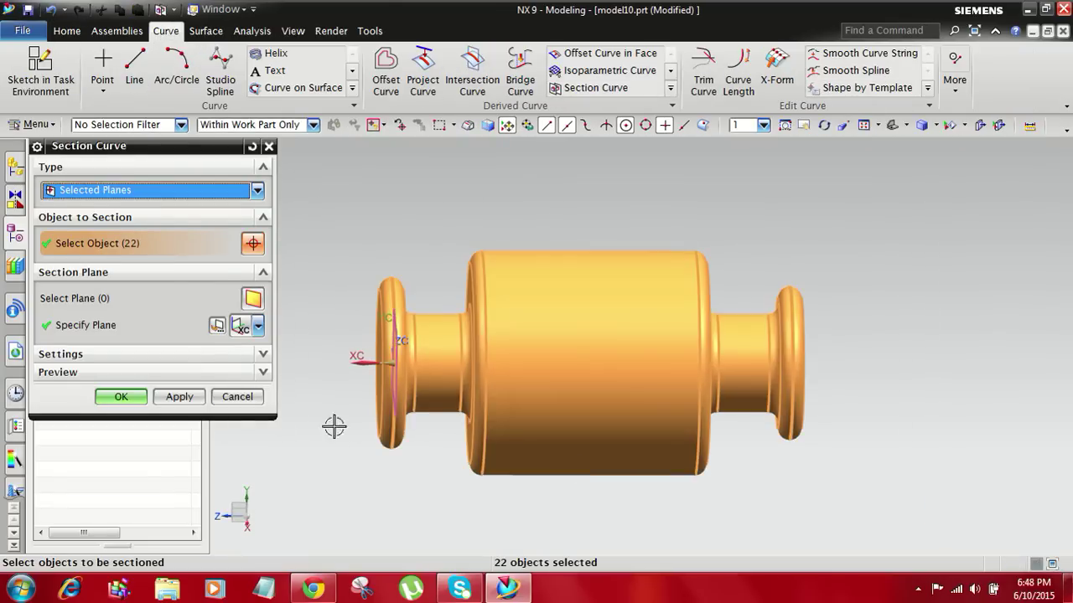
{"action": "left_click", "coordinate": [122, 397]}
Step: Hide the original roller body so that only the flange's section curve is shown
{"action": "left_click", "coordinate": [596, 350]}
{"action": "key", "text": "ctrl+b"}
{"action": "middle_click_drag", "start_coordinate": [666, 472], "coordinate": [680, 490]}
{"action": "scroll", "coordinate": [299, 400], "scroll_direction": "up", "scroll_amount": 3}
{"action": "middle_click_drag", "start_coordinate": [611, 357], "coordinate": [611, 290]}
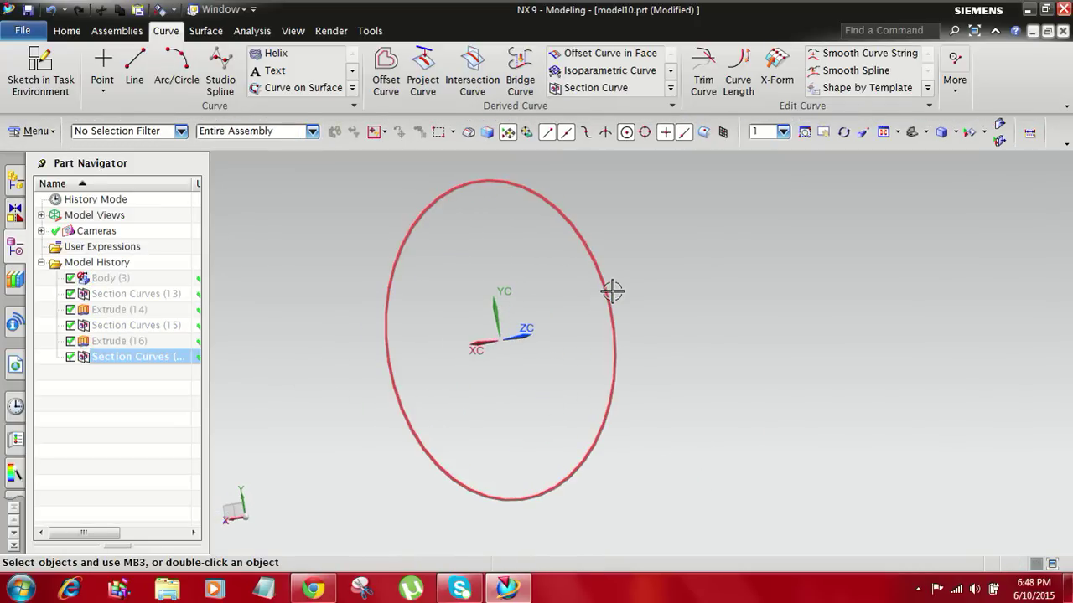
Step: Set the flange section curve's display to red, a dashed line font and 0.25 mm width
{"action": "left_click", "coordinate": [610, 290]}
{"action": "right_click", "coordinate": [610, 290]}
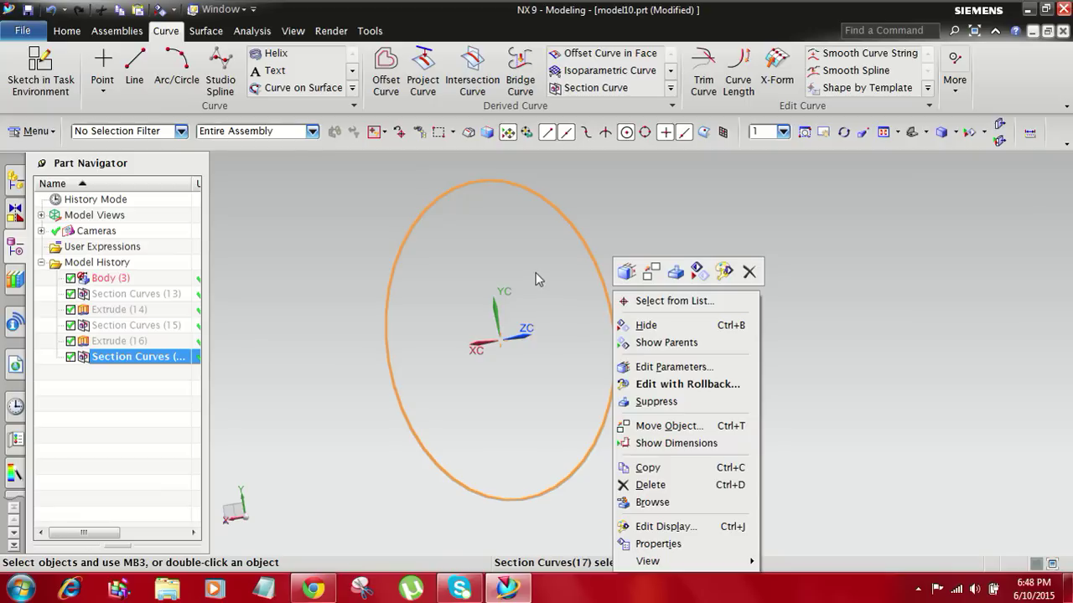
{"action": "left_click", "coordinate": [664, 527]}
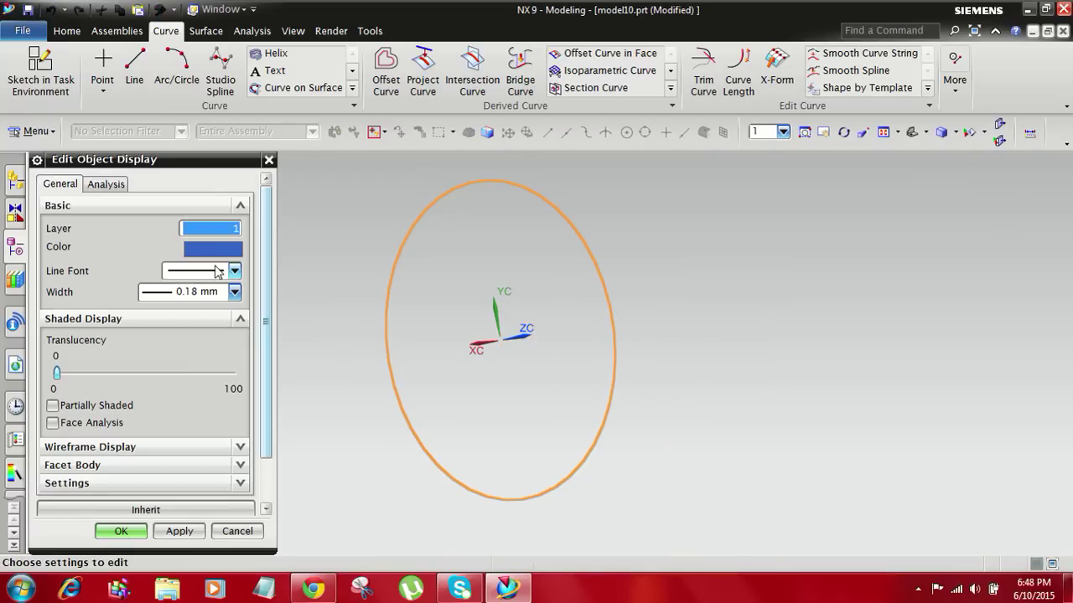
{"action": "left_click", "coordinate": [208, 253]}
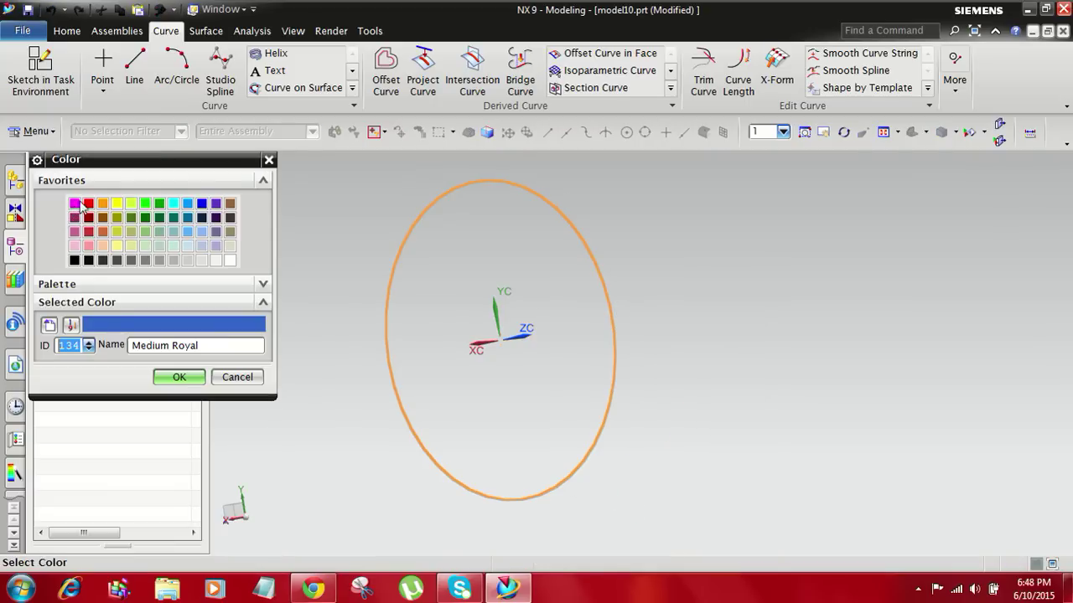
{"action": "left_click", "coordinate": [87, 204]}
{"action": "left_click", "coordinate": [181, 377]}
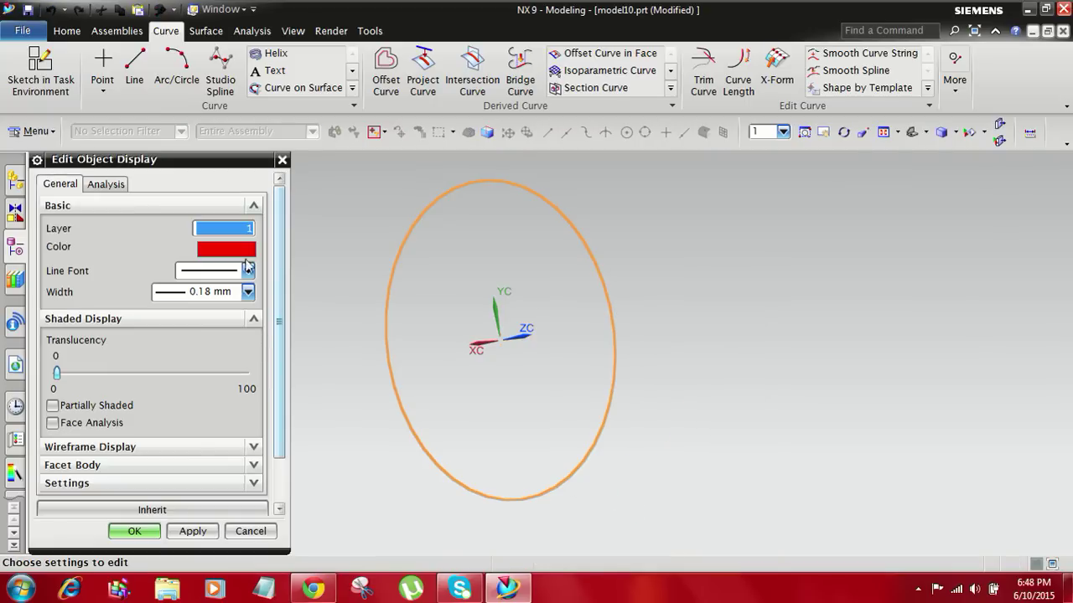
{"action": "left_click", "coordinate": [248, 270]}
{"action": "left_click", "coordinate": [209, 318]}
{"action": "left_click", "coordinate": [248, 291]}
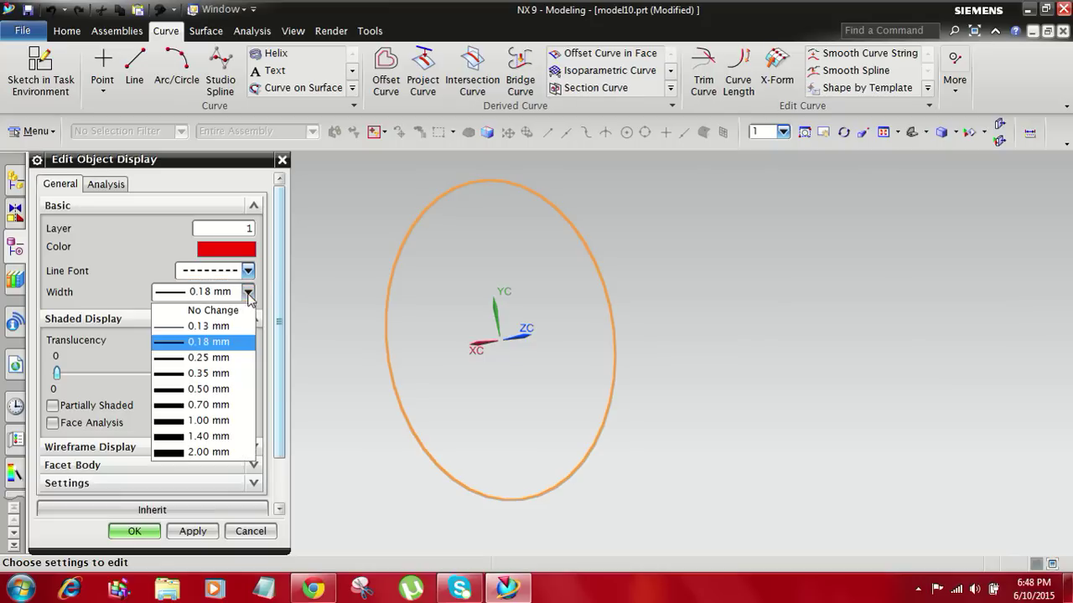
{"action": "left_click", "coordinate": [204, 360]}
{"action": "left_click", "coordinate": [135, 531]}
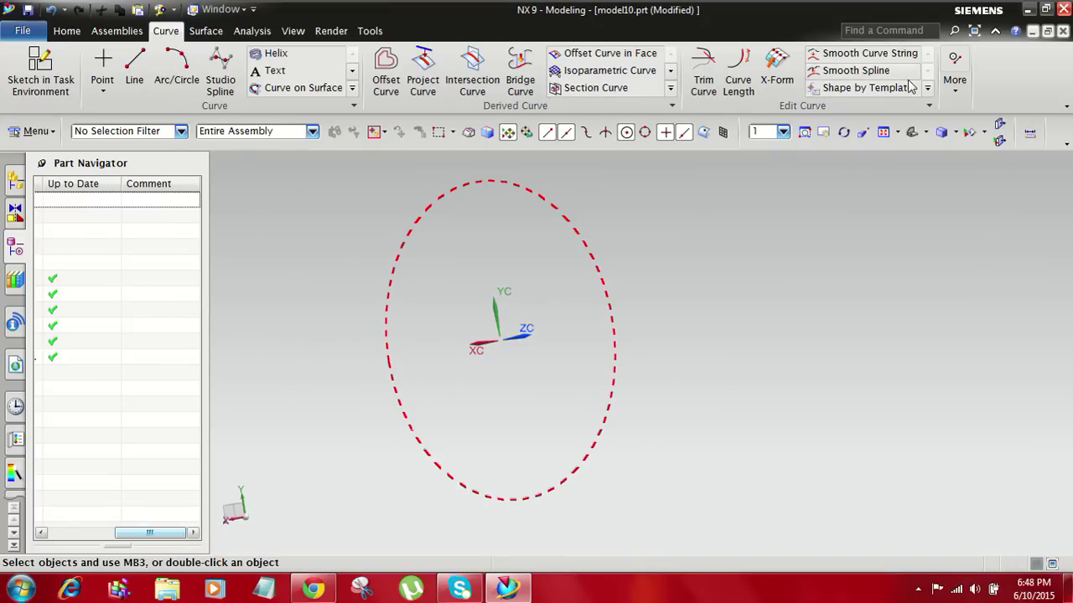
{"action": "left_click", "coordinate": [955, 74]}
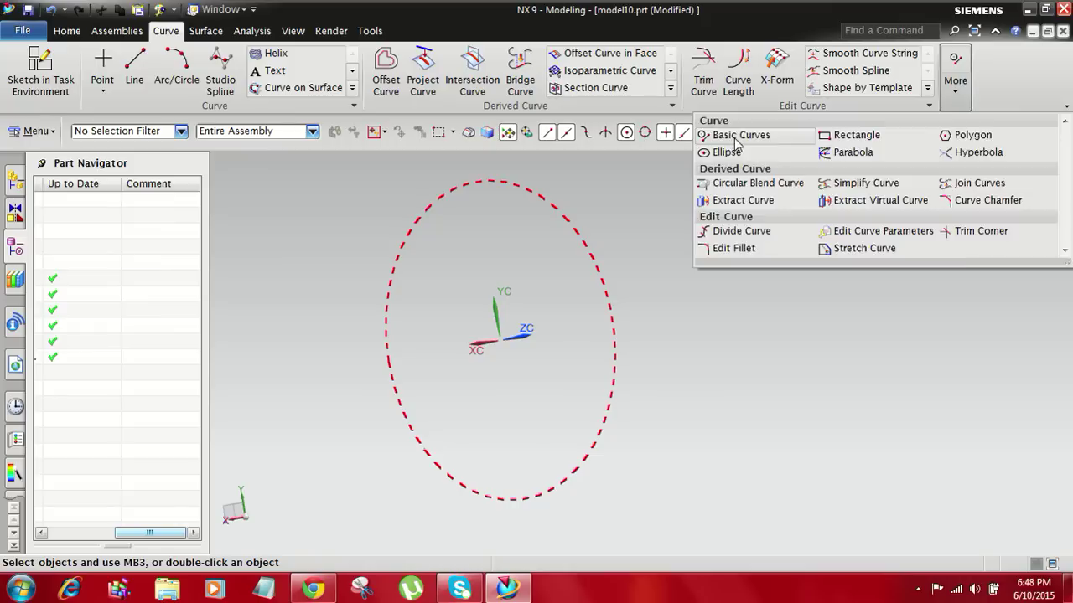
{"action": "left_click", "coordinate": [737, 136]}
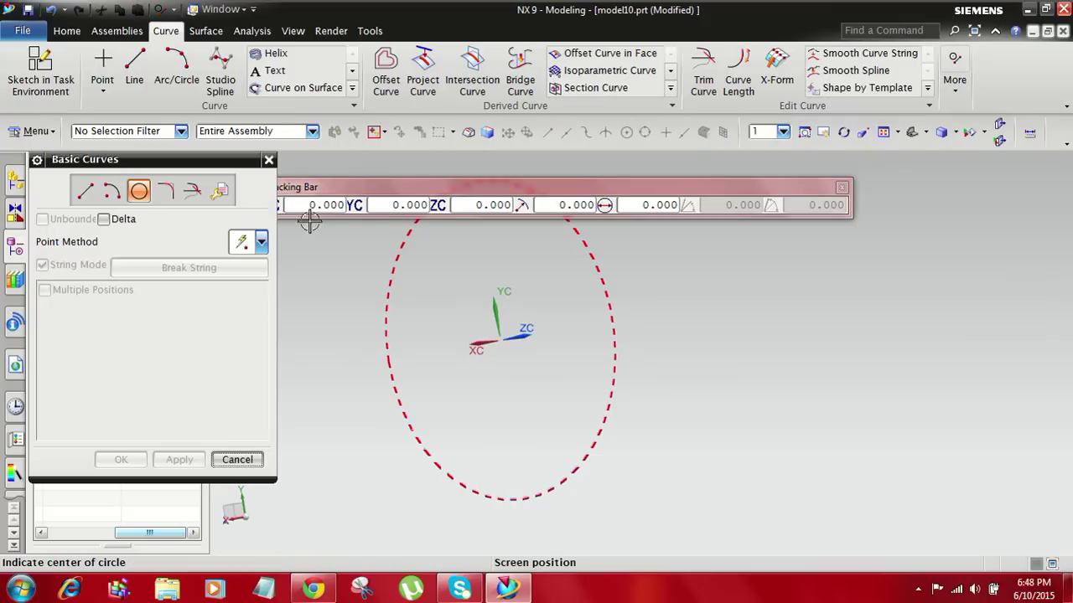
{"action": "left_click", "coordinate": [503, 339]}
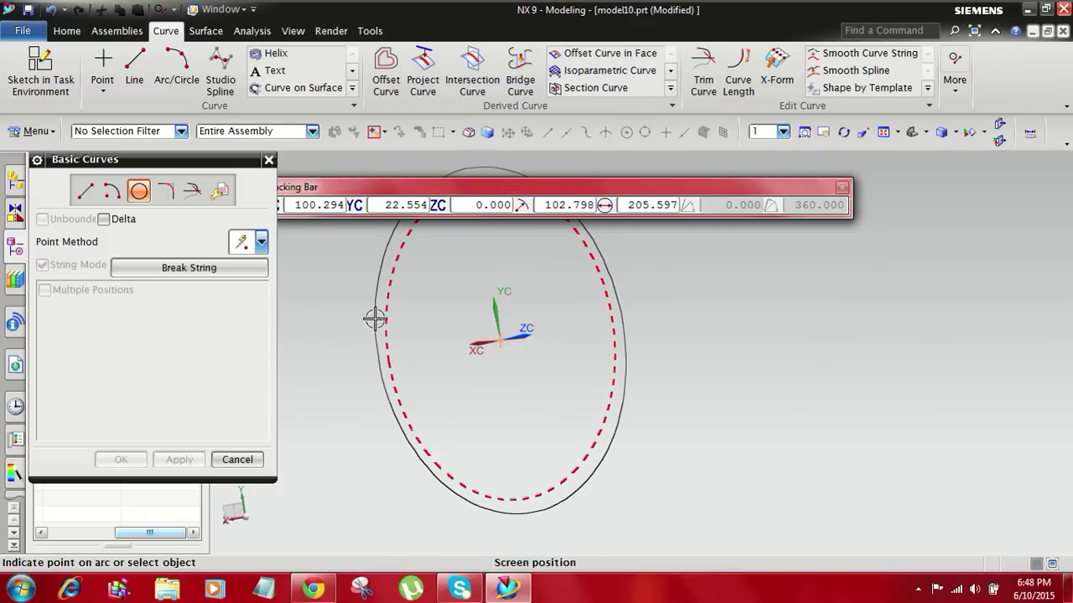
{"action": "scroll", "coordinate": [374, 318], "scroll_direction": "up", "scroll_amount": 2}
{"action": "scroll", "coordinate": [364, 316], "scroll_direction": "up", "scroll_amount": 4}
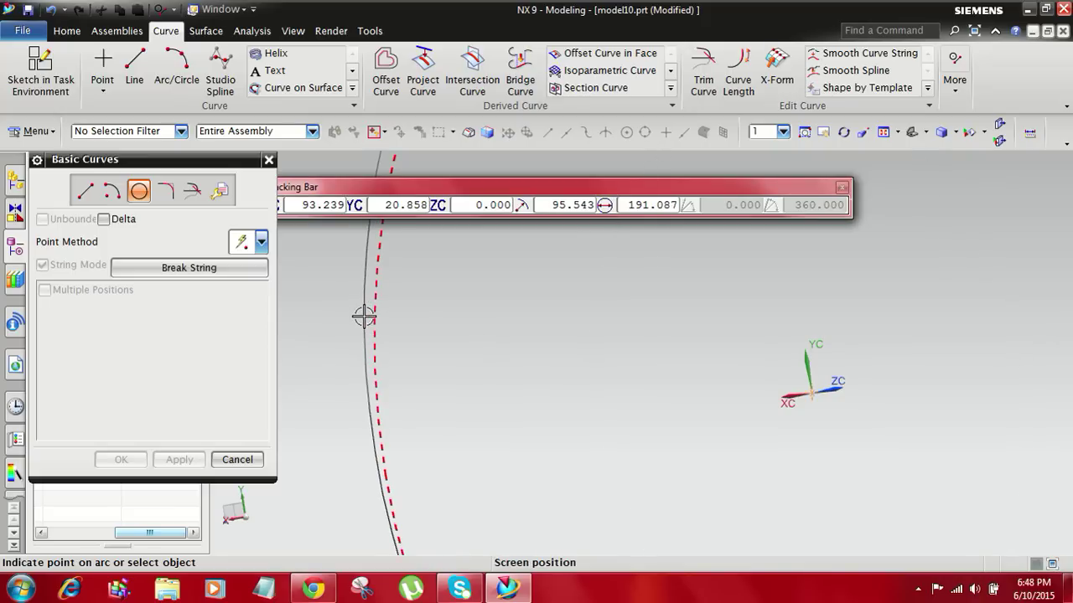
{"action": "left_click", "coordinate": [237, 459]}
Step: Simplify the dashed flange section curve into a true arc, maintaining the original curve
{"action": "left_click", "coordinate": [956, 80]}
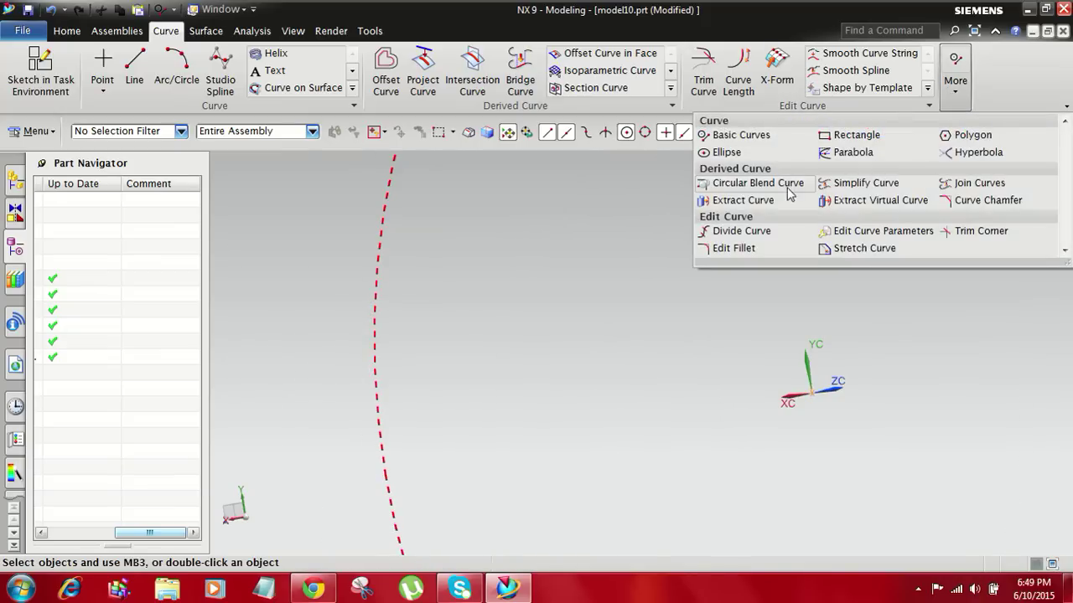
{"action": "left_click", "coordinate": [865, 182]}
{"action": "scroll", "coordinate": [571, 305], "scroll_direction": "down", "scroll_amount": 2}
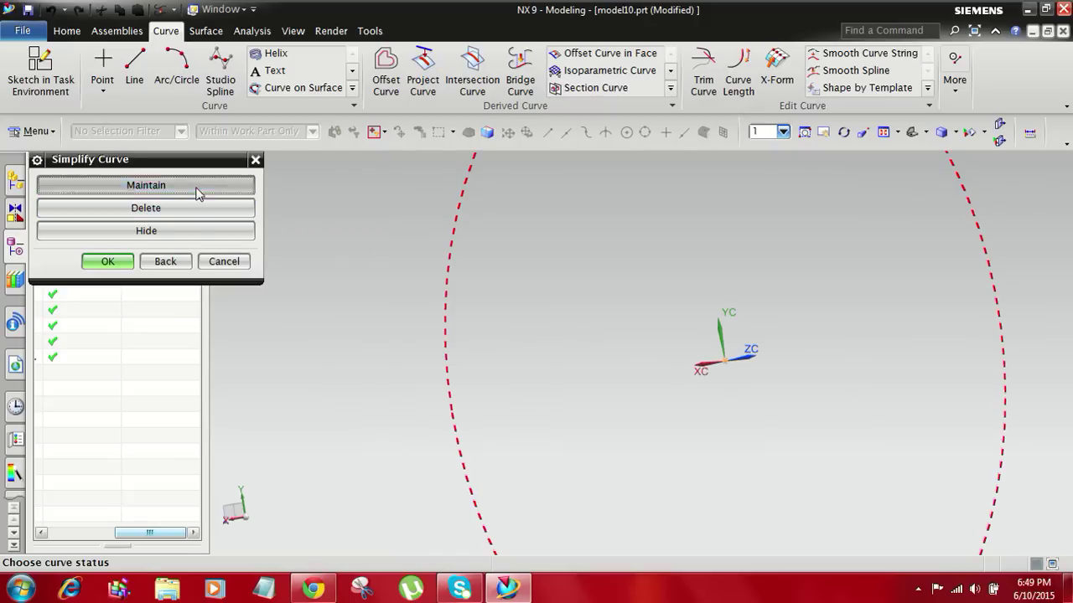
{"action": "left_click", "coordinate": [199, 184]}
{"action": "left_click", "coordinate": [107, 255]}
{"action": "left_click", "coordinate": [118, 255]}
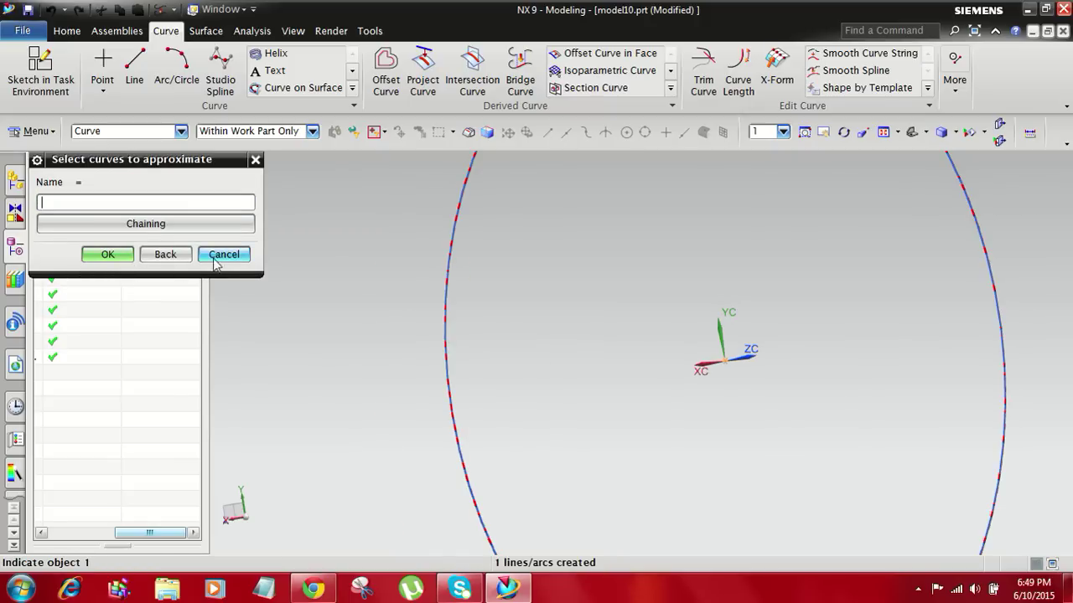
{"action": "left_click", "coordinate": [223, 254]}
Step: Hide the red dashed flange section curve, leaving only the simplified circle displayed
{"action": "scroll", "coordinate": [499, 270], "scroll_direction": "up", "scroll_amount": 3}
{"action": "scroll", "coordinate": [438, 266], "scroll_direction": "down", "scroll_amount": 8}
{"action": "scroll", "coordinate": [467, 206], "scroll_direction": "up", "scroll_amount": 1}
{"action": "right_click_drag", "start_coordinate": [437, 226], "coordinate": [449, 317]}
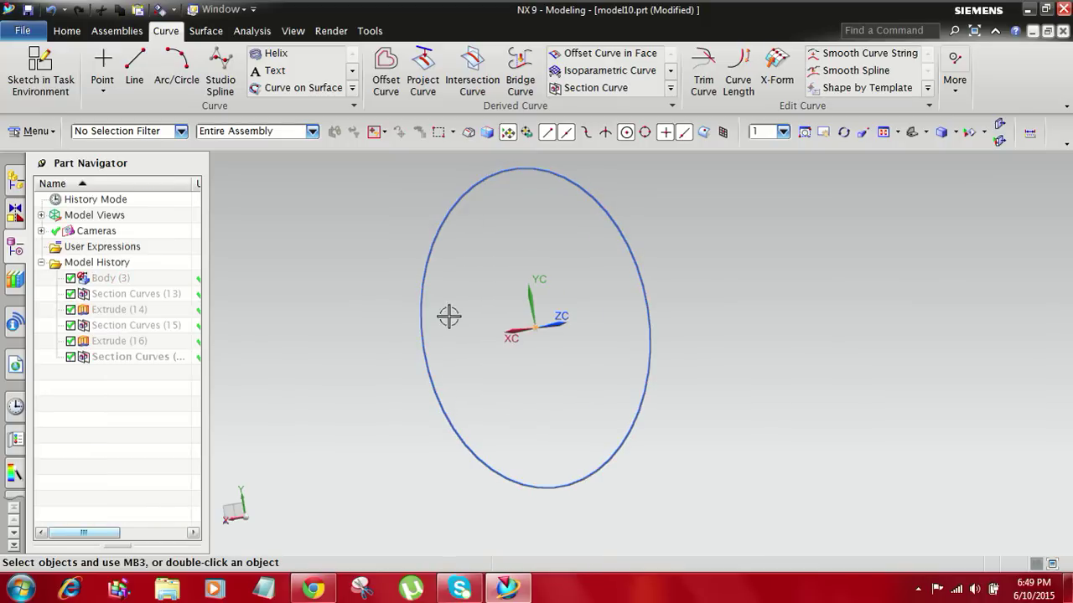
{"action": "scroll", "coordinate": [474, 370], "scroll_direction": "down", "scroll_amount": 2}
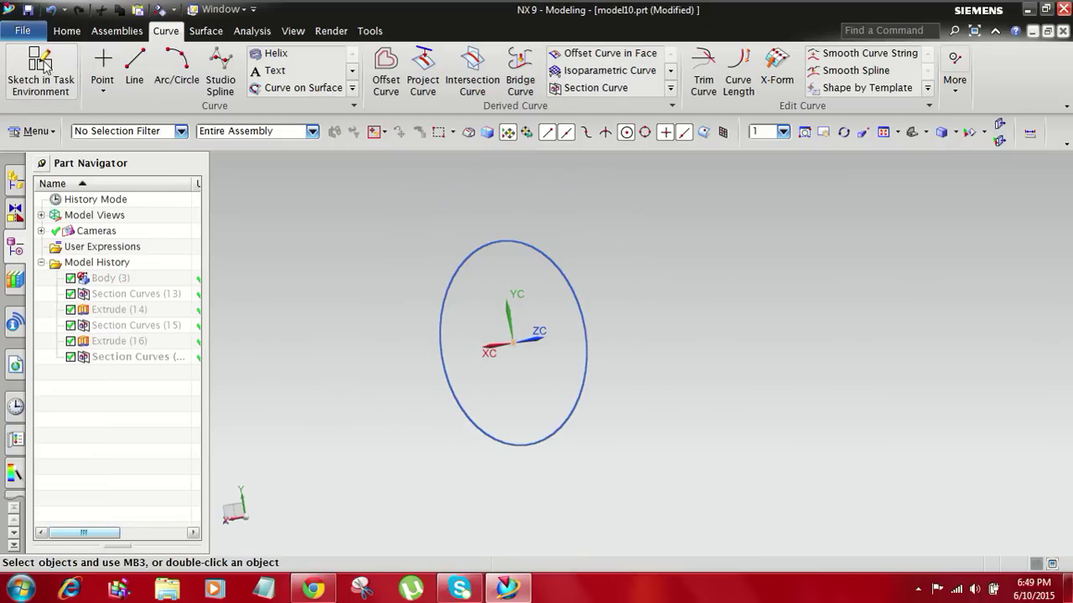
Step: Extrude the simplified flange circle from -40 mm to 45 mm without a Boolean
{"action": "left_click", "coordinate": [67, 31]}
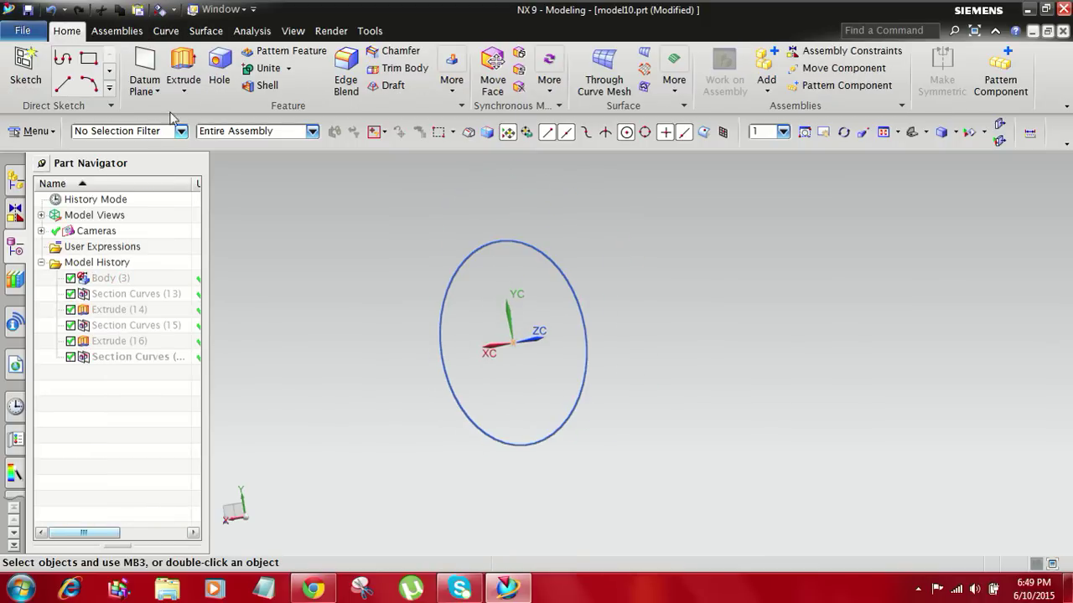
{"action": "left_click", "coordinate": [185, 63]}
{"action": "left_click", "coordinate": [447, 290]}
{"action": "left_click_drag", "start_coordinate": [611, 335], "coordinate": [500, 354]}
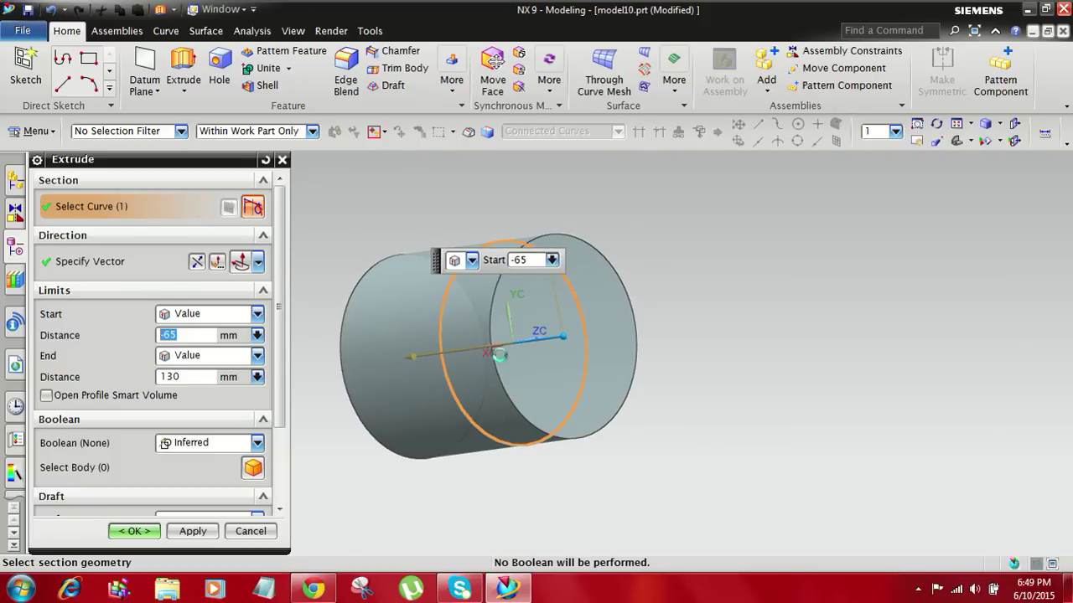
{"action": "left_click_drag", "start_coordinate": [410, 356], "coordinate": [469, 350]}
{"action": "mouse_move", "coordinate": [560, 338]}
{"action": "left_mouse_down"}
{"action": "mouse_move", "coordinate": [510, 344]}
{"action": "mouse_move", "coordinate": [545, 339]}
{"action": "left_mouse_up"}
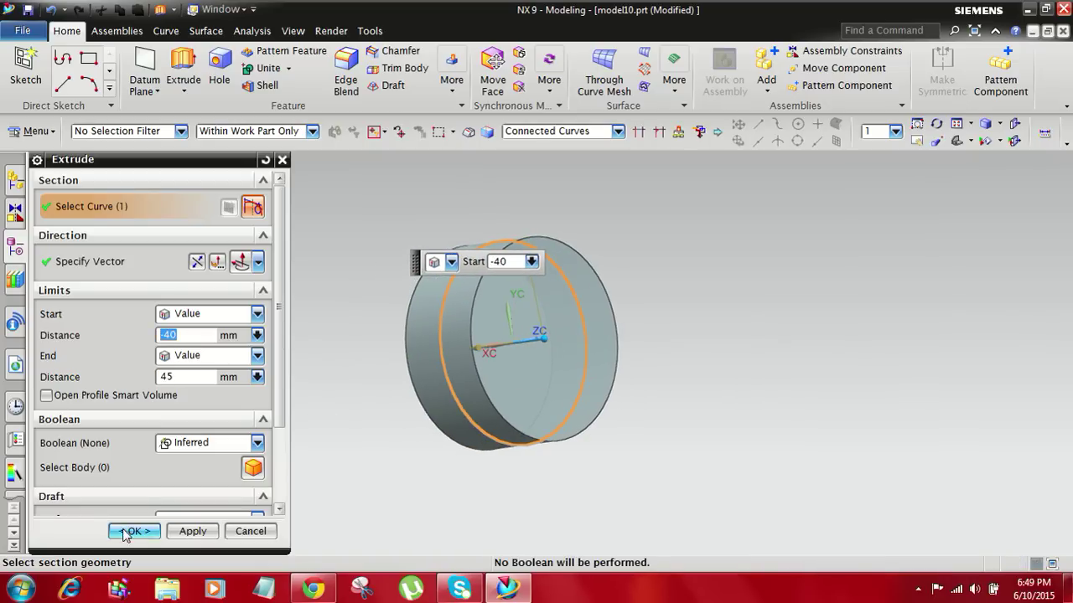
{"action": "left_click", "coordinate": [131, 531]}
Step: Show the original roller body again alongside the new flange cylinder
{"action": "middle_click_drag", "start_coordinate": [802, 318], "coordinate": [804, 354]}
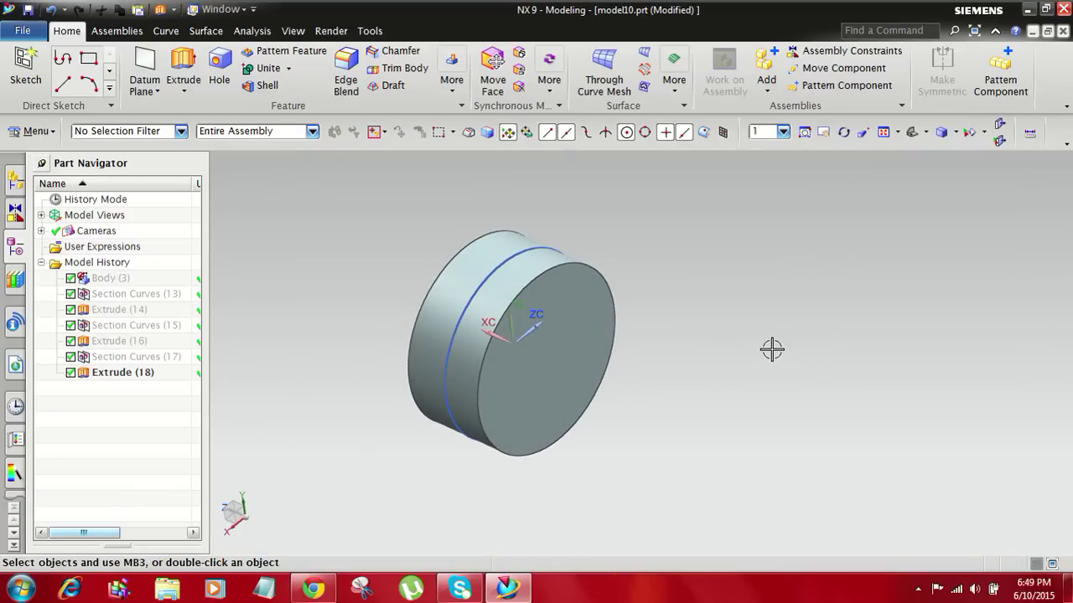
{"action": "scroll", "coordinate": [771, 349], "scroll_direction": "up", "scroll_amount": 2}
{"action": "left_click", "coordinate": [105, 278]}
{"action": "right_click", "coordinate": [105, 278]}
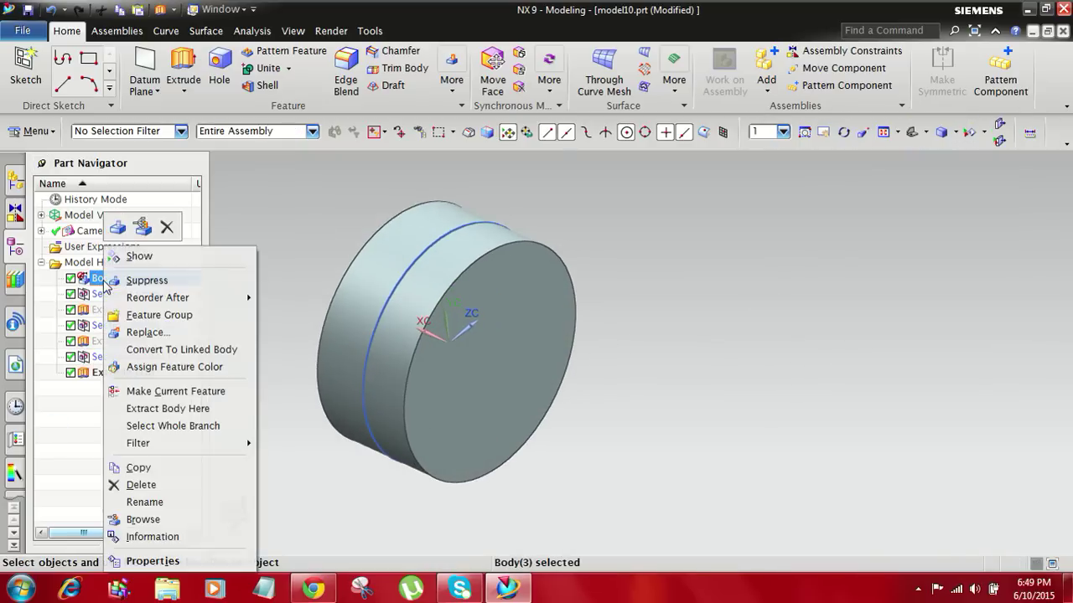
{"action": "left_click", "coordinate": [136, 254]}
{"action": "mouse_move", "coordinate": [645, 218]}
{"action": "middle_mouse_down"}
{"action": "mouse_move", "coordinate": [669, 213]}
{"action": "mouse_move", "coordinate": [662, 219]}
{"action": "middle_mouse_up"}
Step: Edit the flange cylinder's extrusion limits to match the original end flange, with the start at -15 mm
{"action": "double_click", "coordinate": [436, 303]}
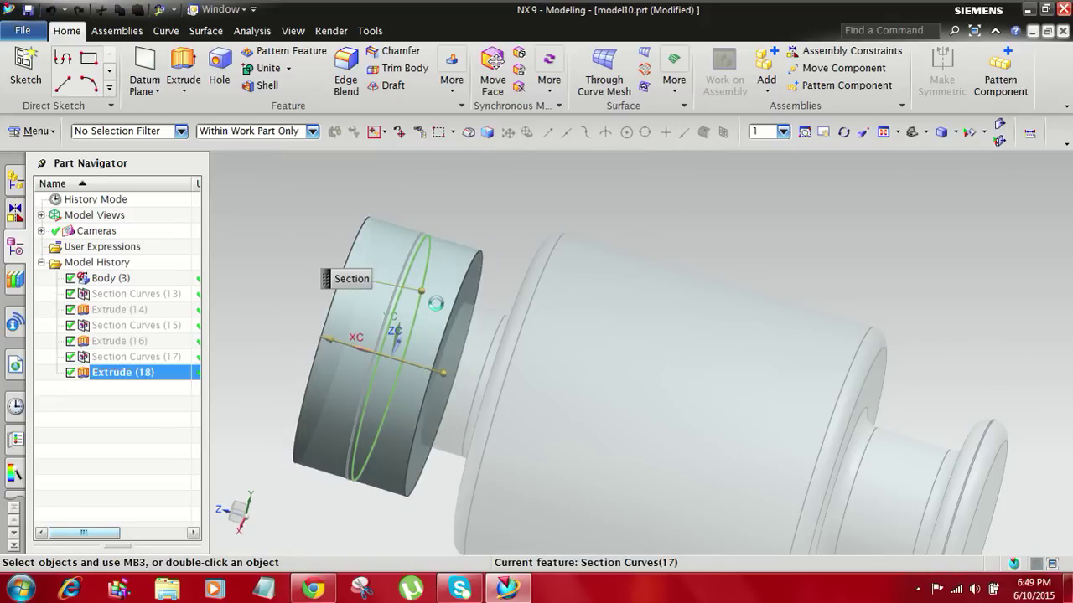
{"action": "double_click", "coordinate": [466, 355]}
{"action": "left_click_drag", "start_coordinate": [447, 356], "coordinate": [361, 321]}
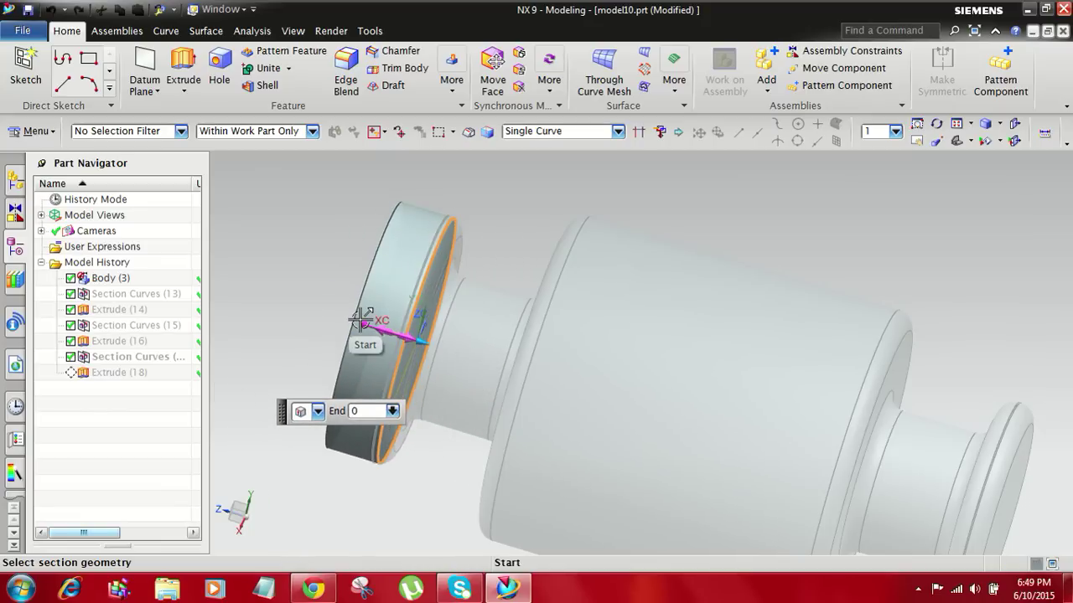
{"action": "scroll", "coordinate": [361, 321], "scroll_direction": "up", "scroll_amount": 2}
{"action": "left_click_drag", "start_coordinate": [383, 336], "coordinate": [405, 346]}
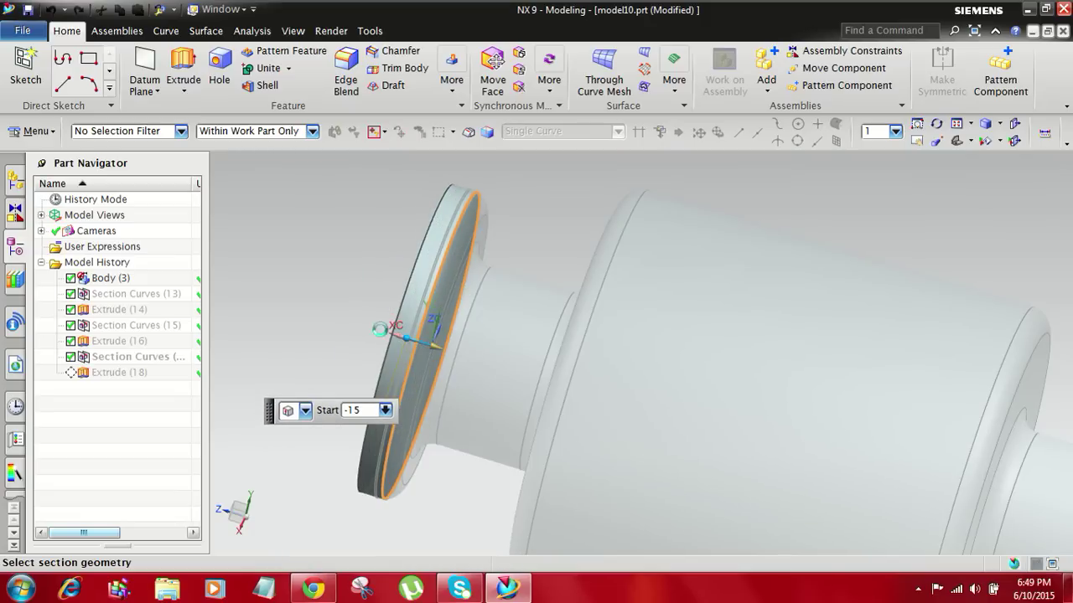
{"action": "middle_click_drag", "start_coordinate": [318, 269], "coordinate": [326, 279]}
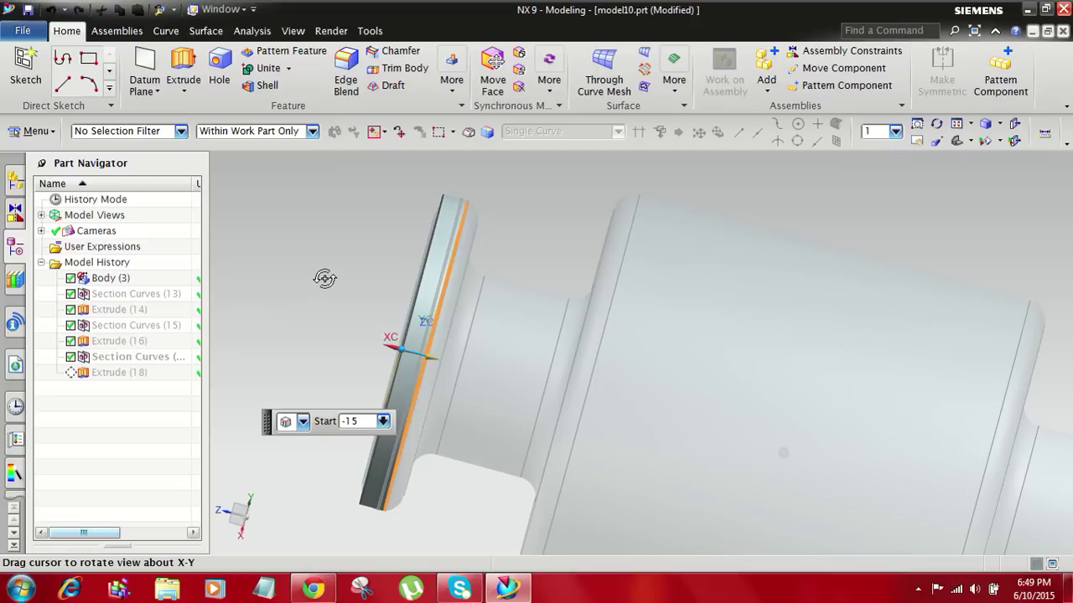
{"action": "scroll", "coordinate": [385, 320], "scroll_direction": "up", "scroll_amount": 1}
{"action": "left_click_drag", "start_coordinate": [447, 372], "coordinate": [457, 390]}
{"action": "mouse_move", "coordinate": [330, 259]}
{"action": "middle_mouse_down"}
{"action": "mouse_move", "coordinate": [309, 243]}
{"action": "mouse_move", "coordinate": [319, 241]}
{"action": "middle_mouse_up"}
Step: Extrude the same flange circle at the roller's opposite end, from 395 mm to 455 mm
{"action": "scroll", "coordinate": [340, 202], "scroll_direction": "down", "scroll_amount": 2}
{"action": "scroll", "coordinate": [352, 214], "scroll_direction": "up", "scroll_amount": 3}
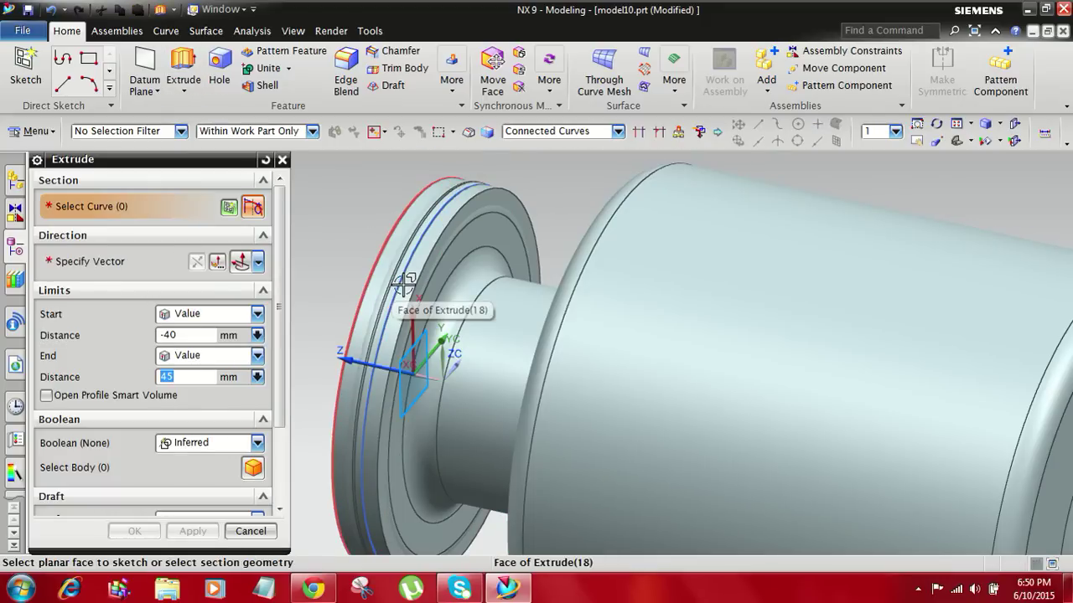
{"action": "left_click", "coordinate": [403, 280]}
{"action": "scroll", "coordinate": [393, 214], "scroll_direction": "down", "scroll_amount": 3}
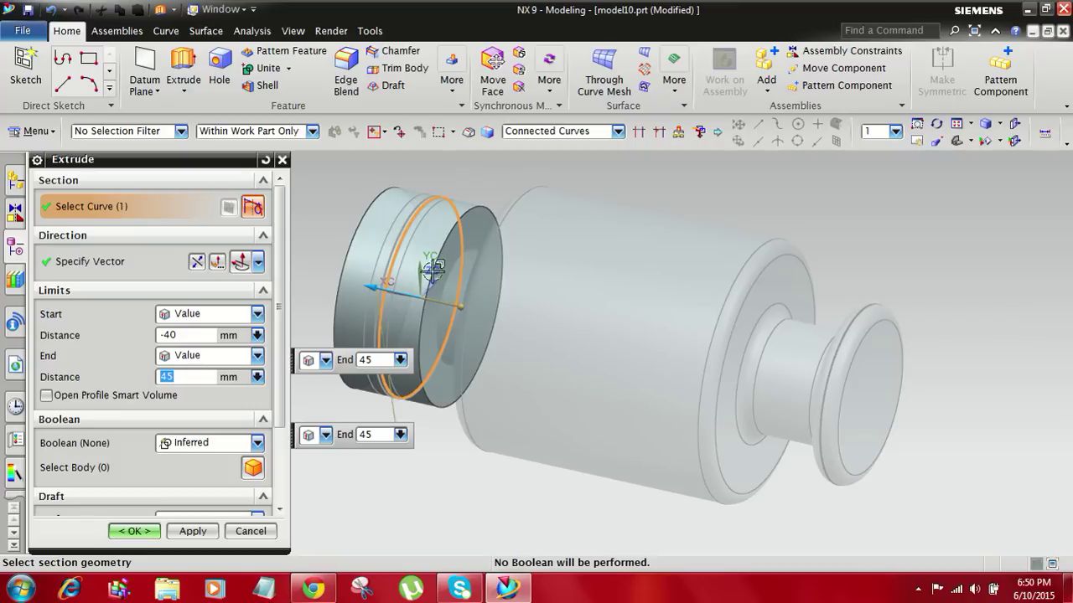
{"action": "left_click", "coordinate": [470, 310]}
{"action": "left_click_drag", "start_coordinate": [475, 309], "coordinate": [881, 410]}
{"action": "left_click_drag", "start_coordinate": [382, 287], "coordinate": [846, 465]}
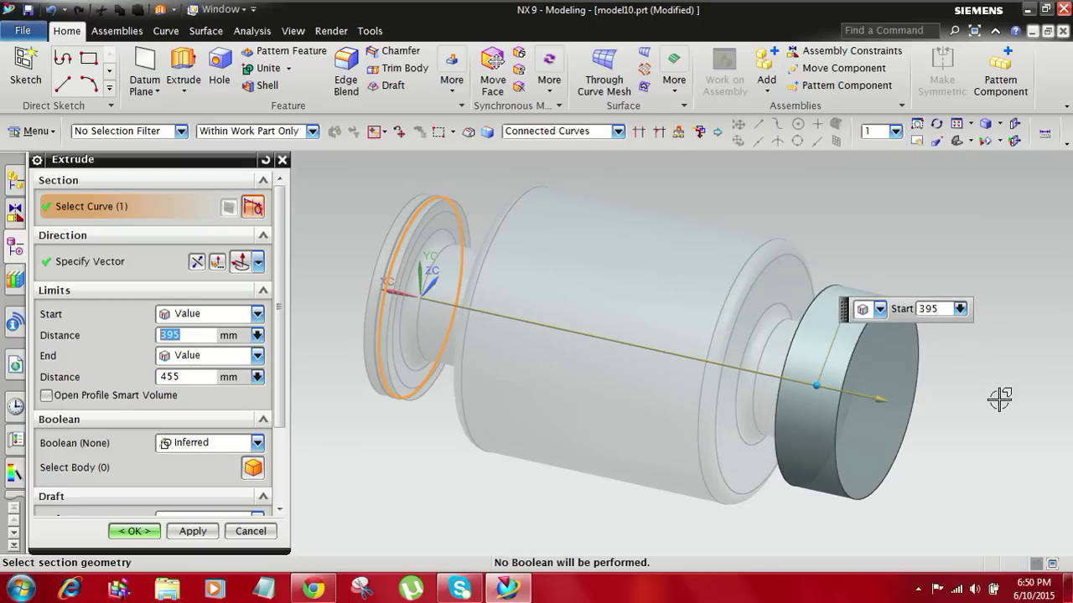
Step: Fit the second extrusion to the opposite end flange with its start at 425 mm and end at 450 mm
{"action": "middle_click_drag", "start_coordinate": [999, 398], "coordinate": [1024, 416]}
{"action": "scroll", "coordinate": [972, 394], "scroll_direction": "up", "scroll_amount": 3}
{"action": "middle_click_drag", "start_coordinate": [959, 424], "coordinate": [864, 354]}
{"action": "mouse_move", "coordinate": [843, 383]}
{"action": "left_mouse_down"}
{"action": "mouse_move", "coordinate": [809, 383]}
{"action": "mouse_move", "coordinate": [827, 388]}
{"action": "left_mouse_up"}
{"action": "middle_click_drag", "start_coordinate": [855, 390], "coordinate": [855, 414]}
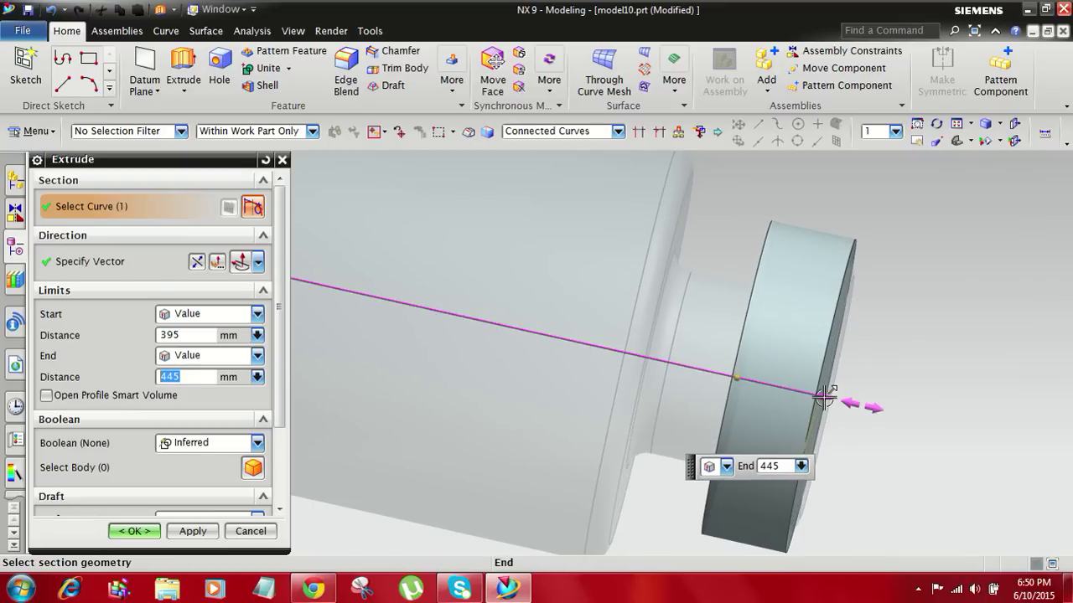
{"action": "left_click_drag", "start_coordinate": [825, 398], "coordinate": [829, 399]}
{"action": "left_click_drag", "start_coordinate": [747, 377], "coordinate": [790, 389]}
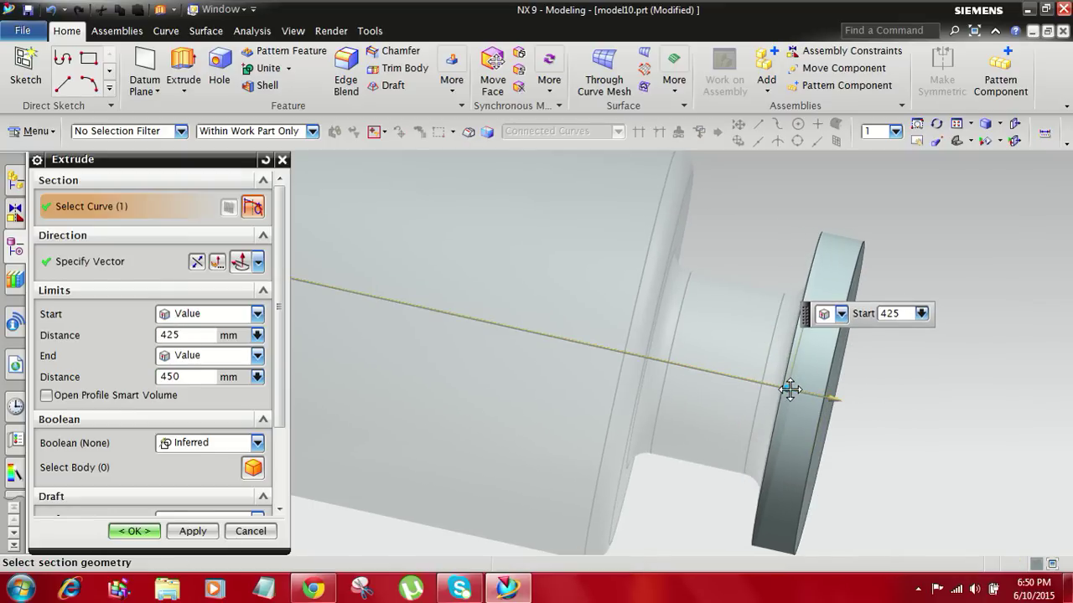
{"action": "middle_click_drag", "start_coordinate": [877, 381], "coordinate": [886, 444]}
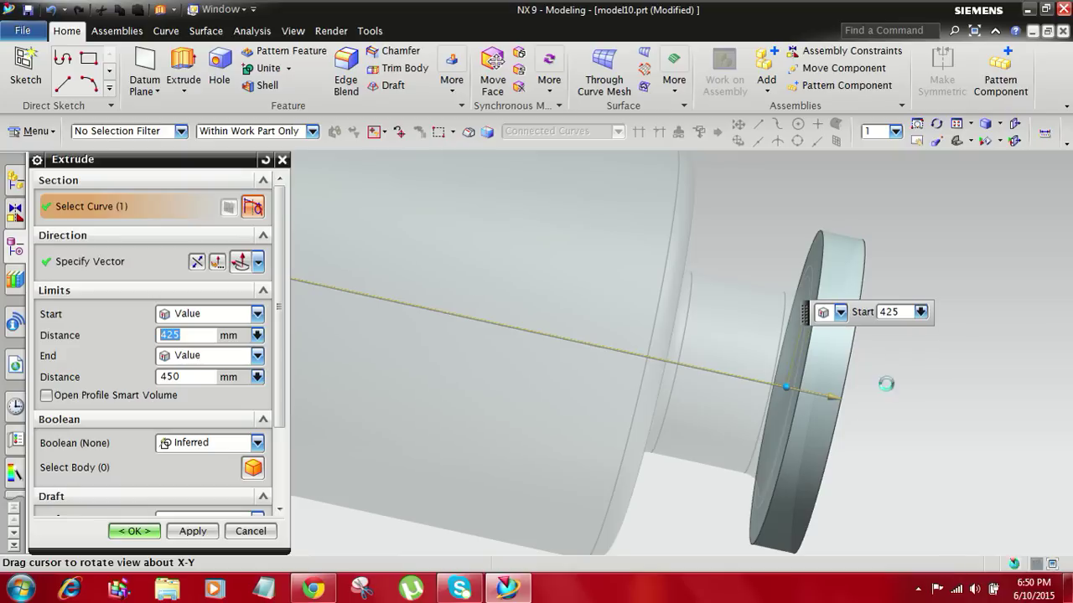